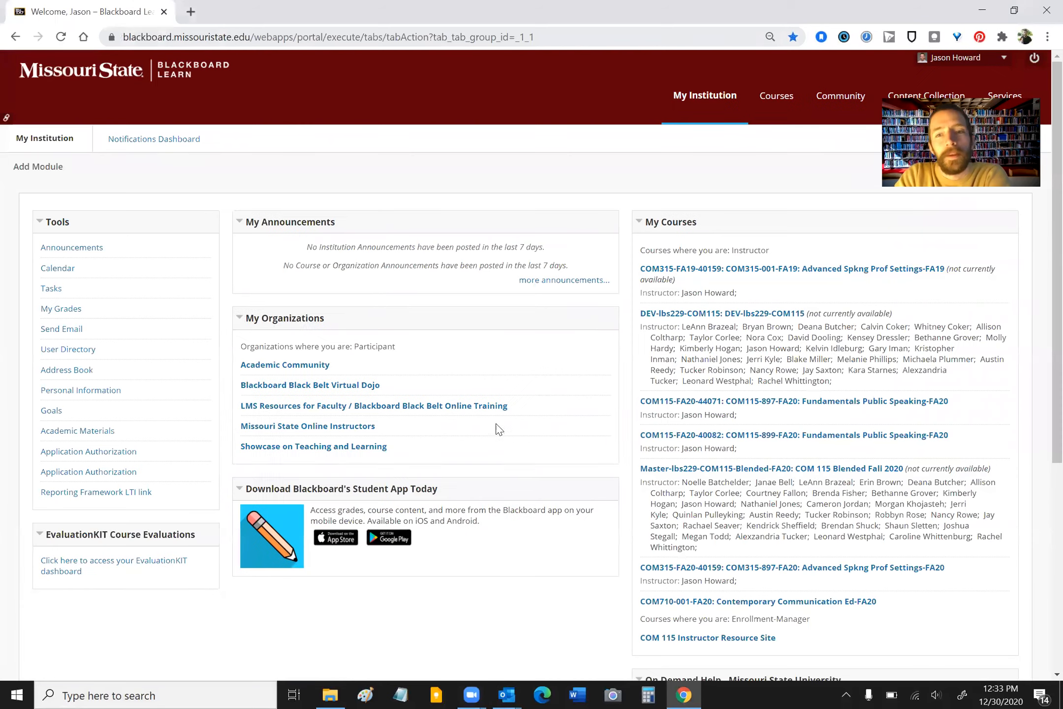
- Open the COM 115 Blended Fall 2020 master course in a new tab and the COM115-004-Fa17 course in the current tab
right_click(752, 472)
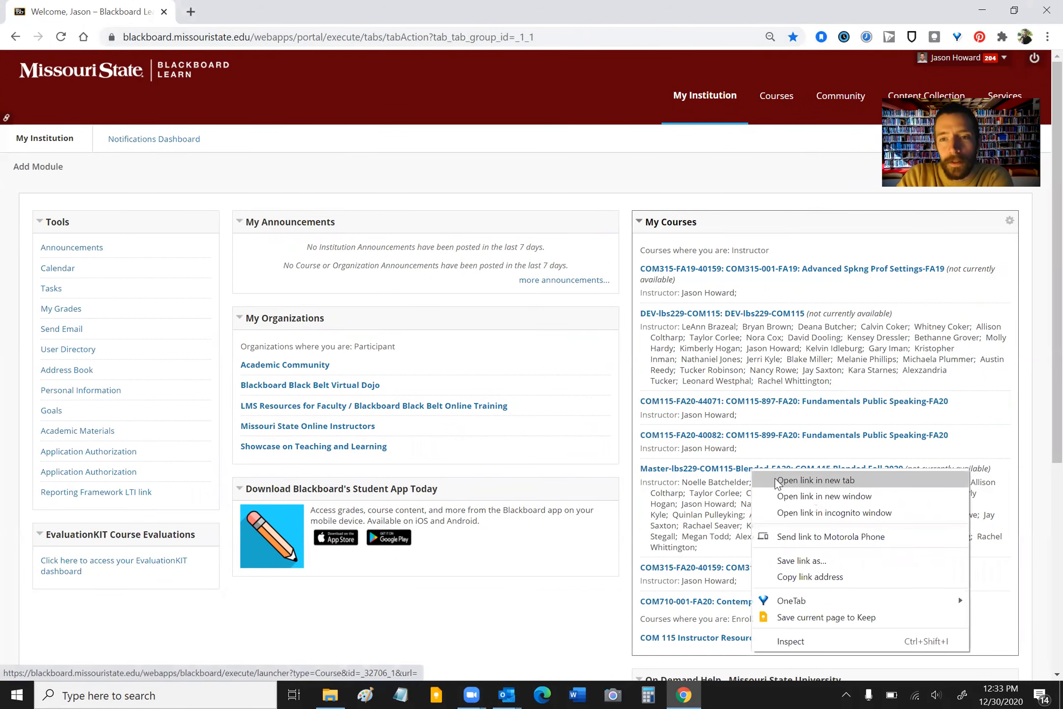
left_click(775, 479)
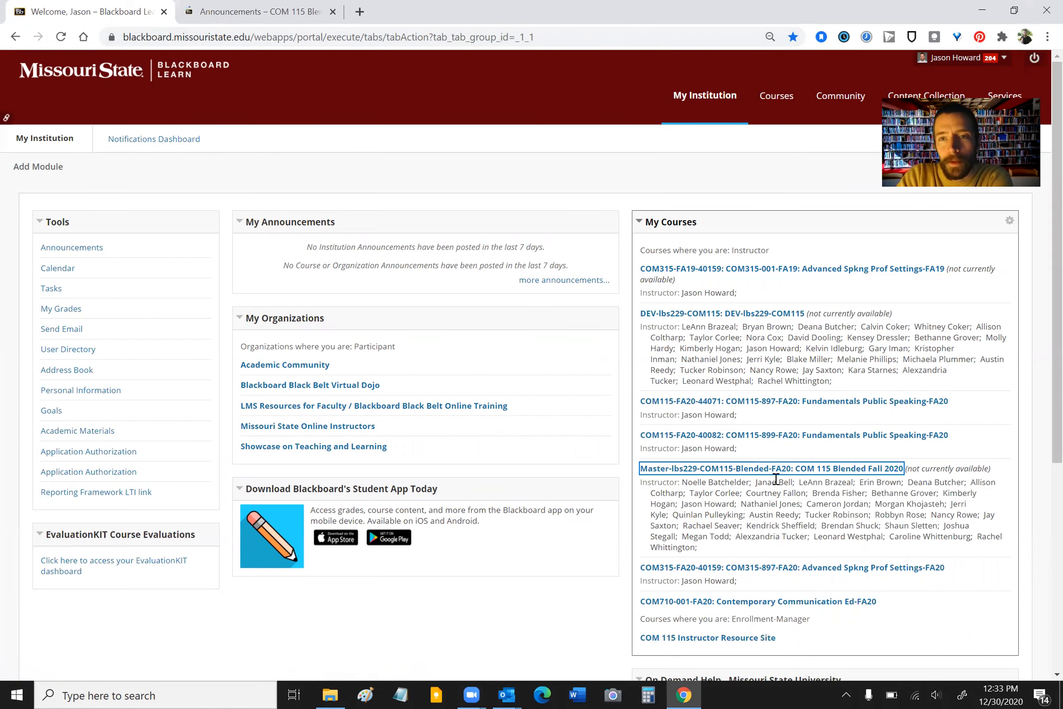
left_click(786, 103)
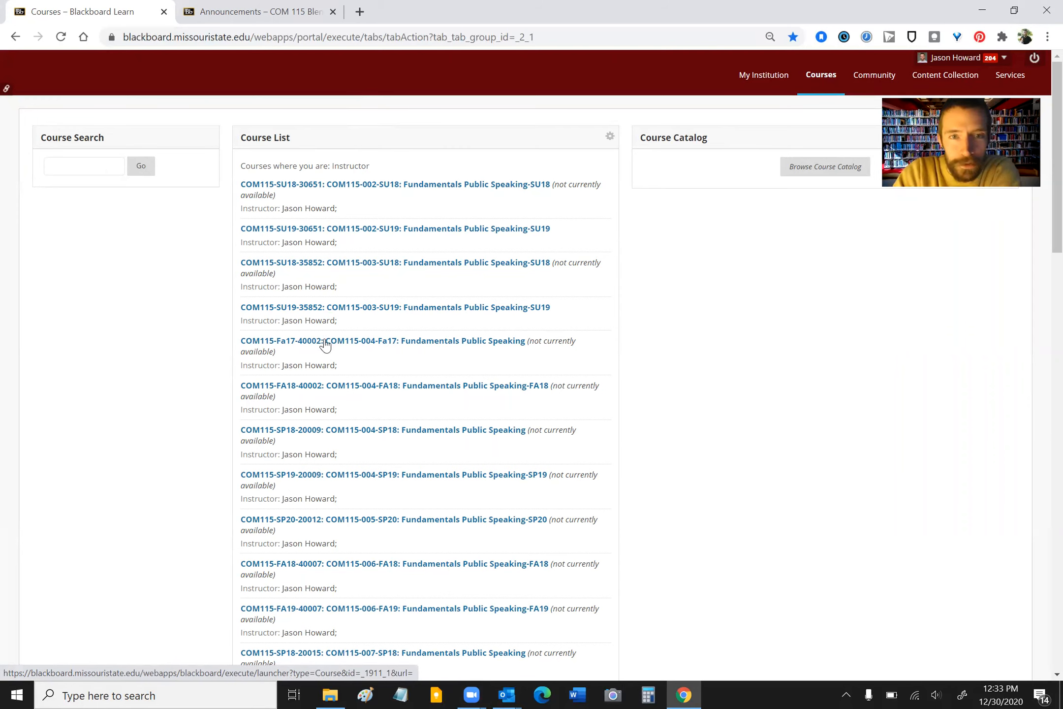
left_click(279, 342)
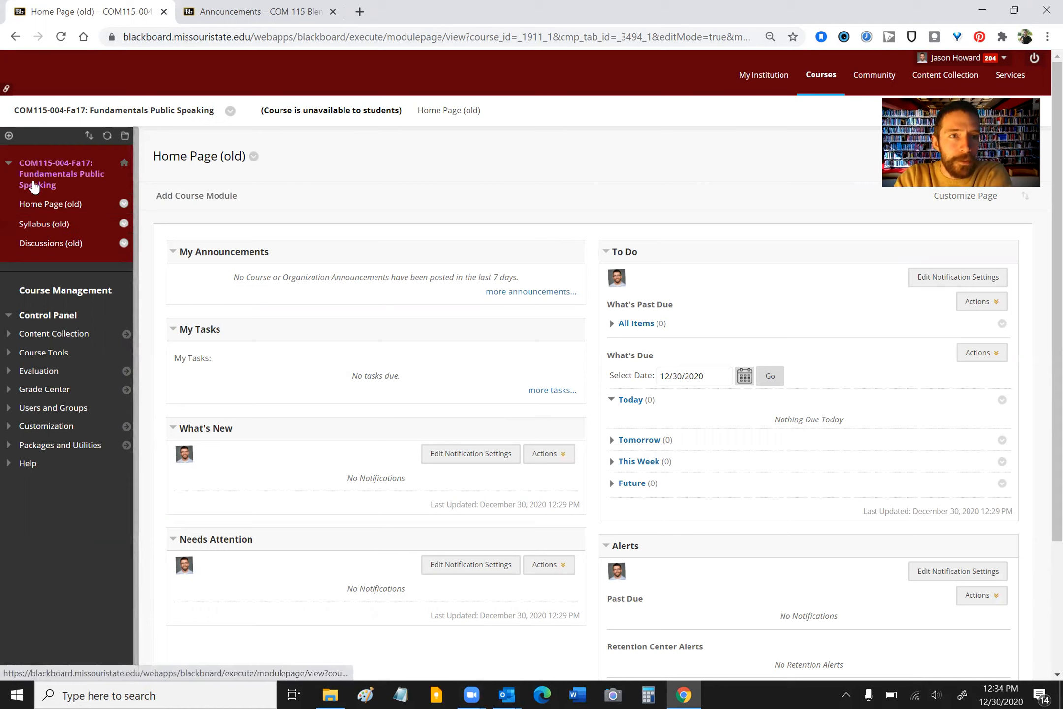
- Permanently delete the Discussions (old) item from the COM115-004-Fa17 course menu
left_click(123, 243)
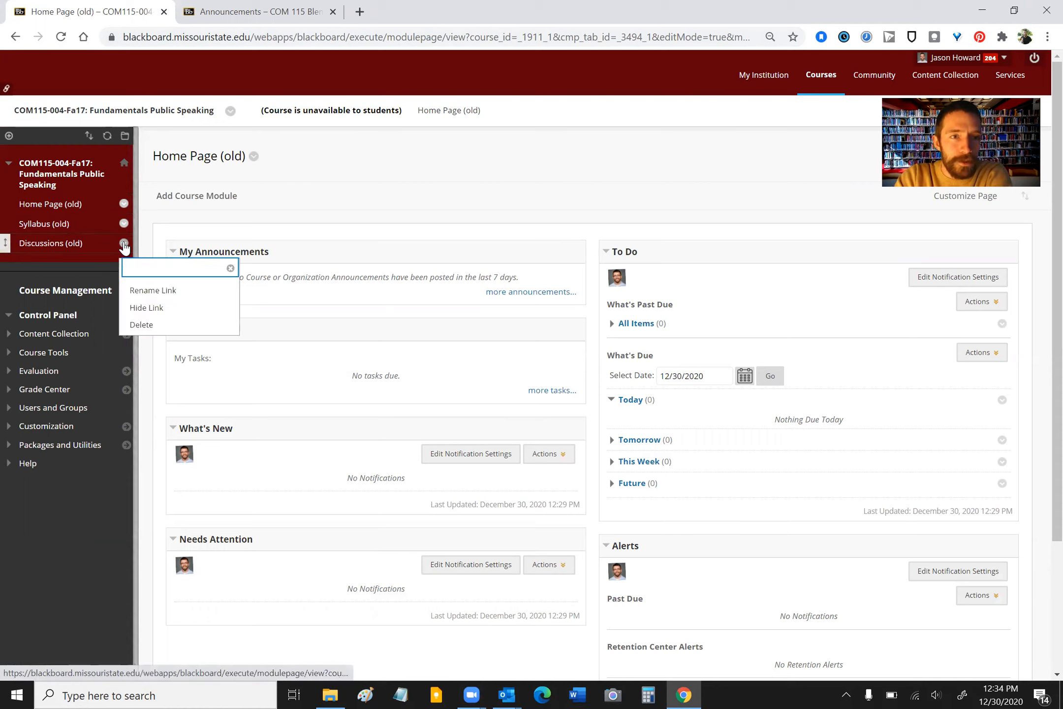
left_click(158, 327)
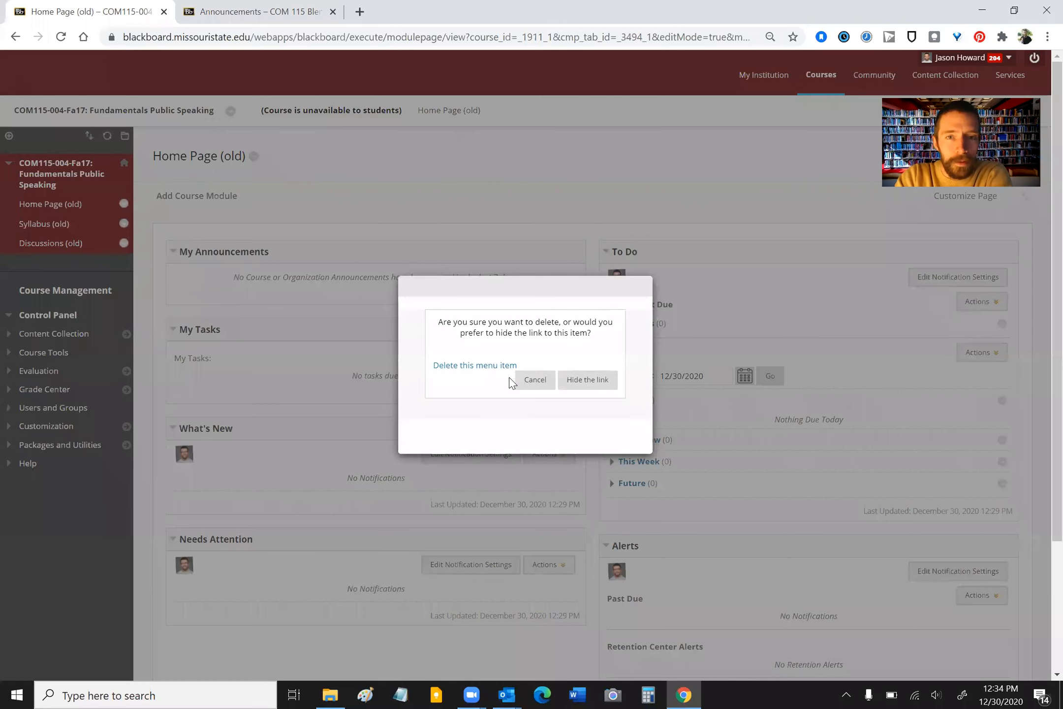
left_click(478, 365)
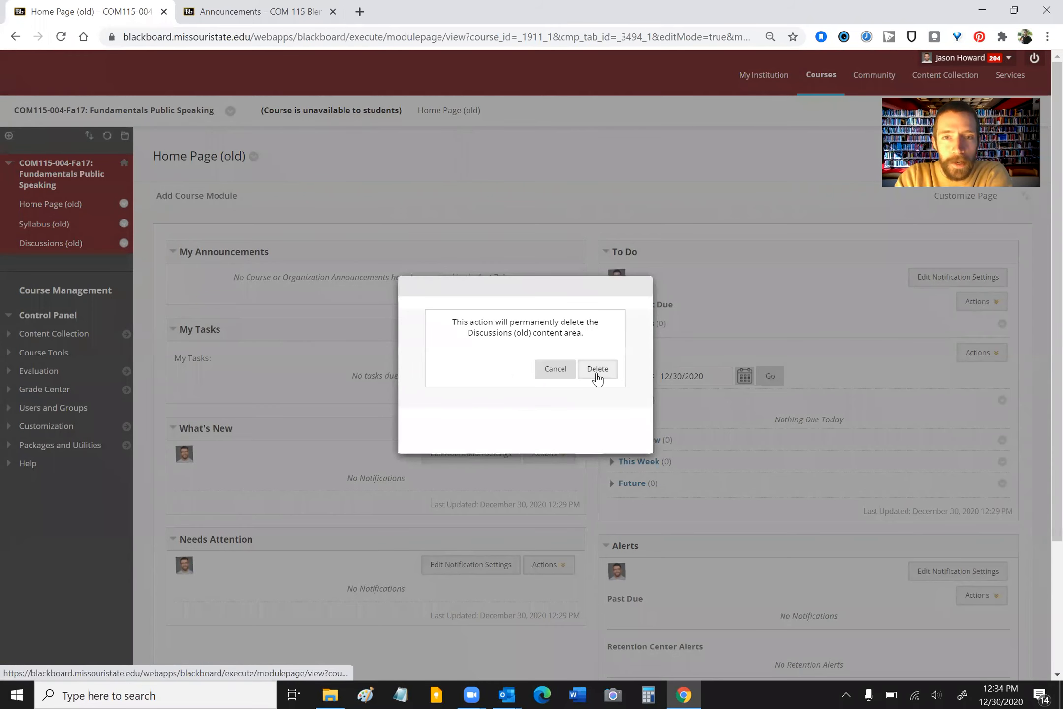
left_click(597, 371)
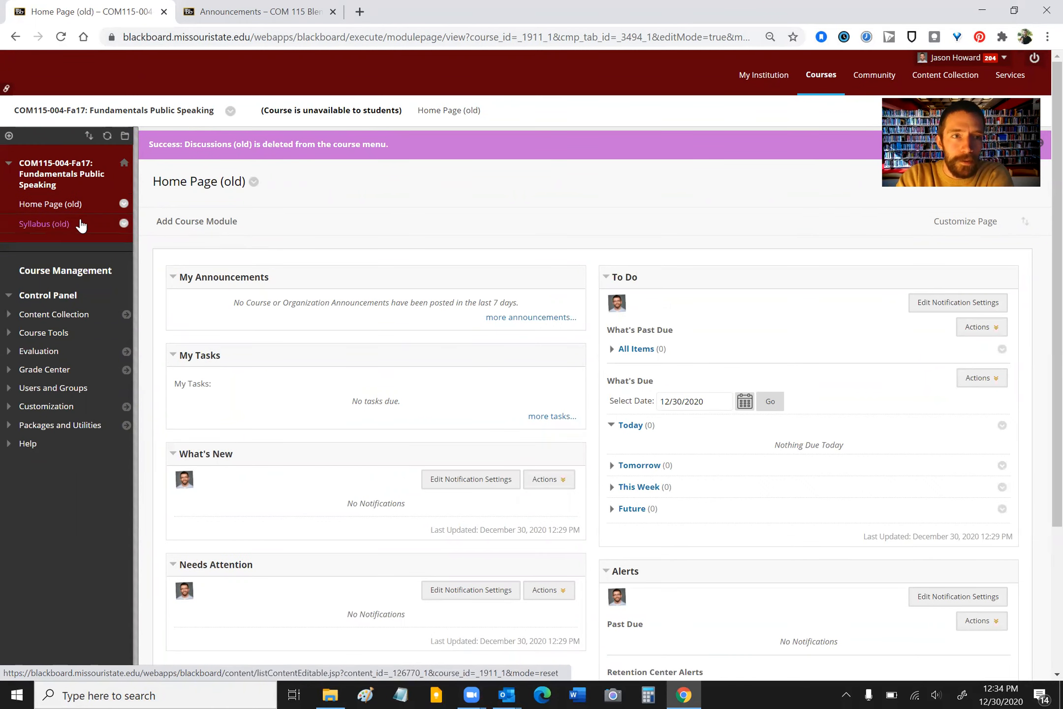
- Permanently delete the Syllabus (old) content area and all its content items from the course menu
left_click(124, 226)
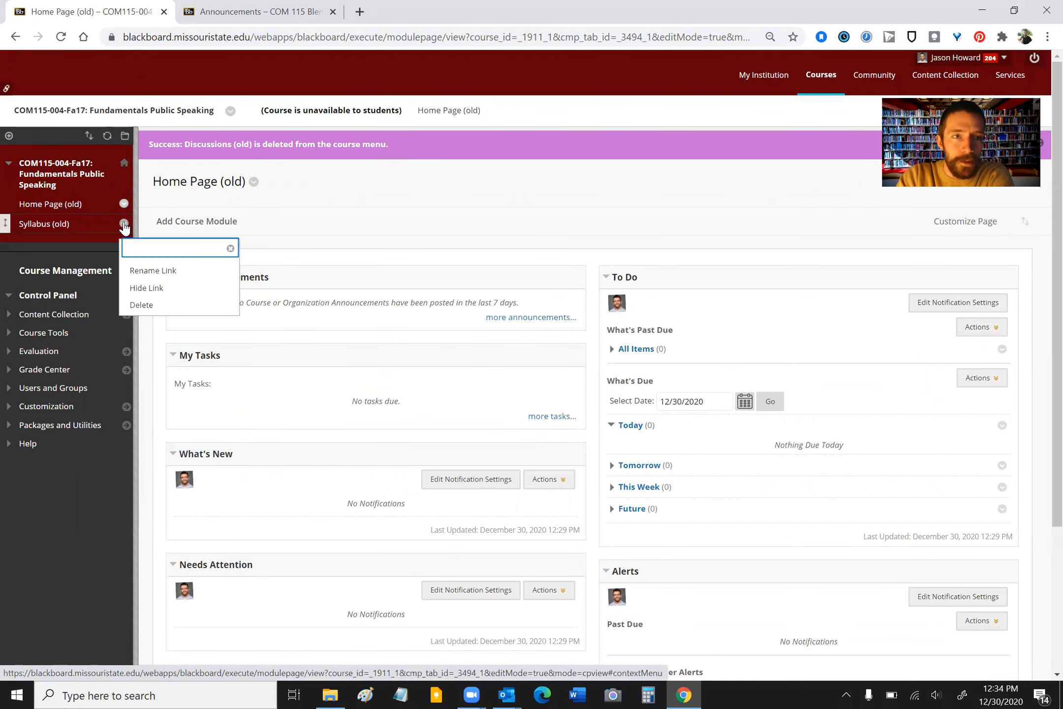
left_click(166, 305)
left_click(456, 397)
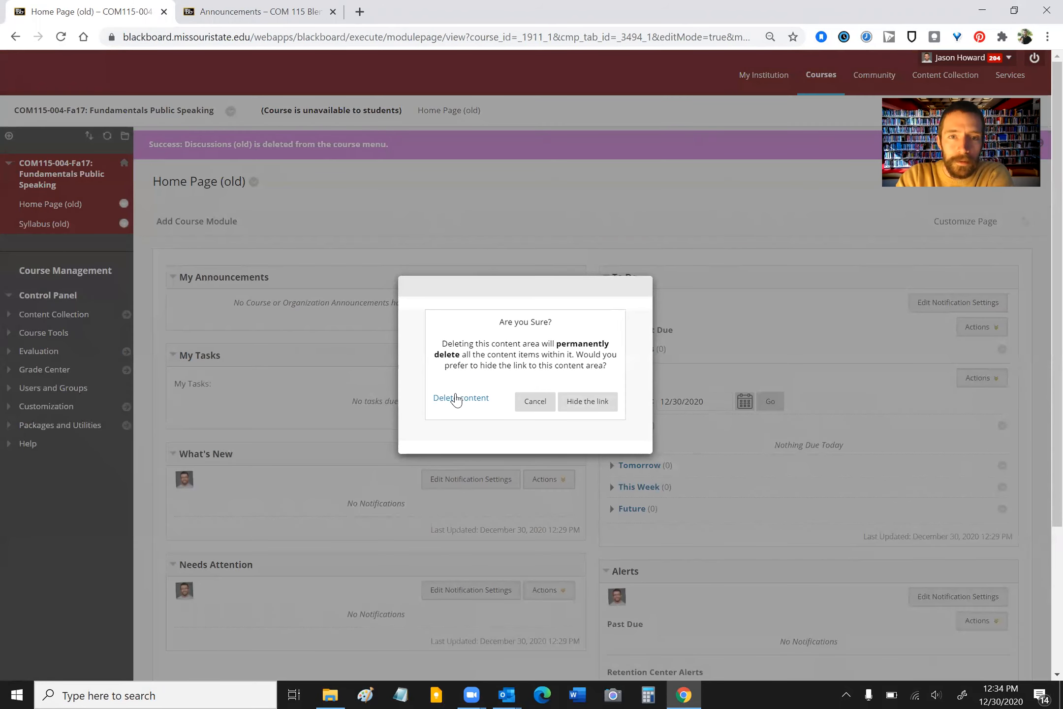
scroll(574, 436, "down", 1)
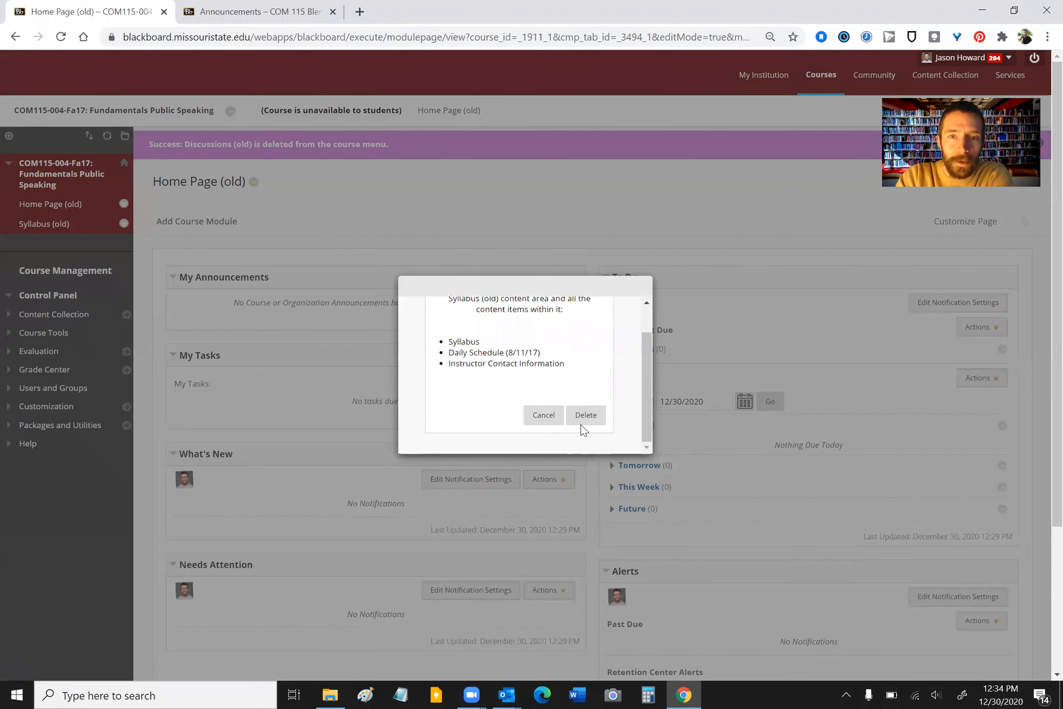
left_click(581, 418)
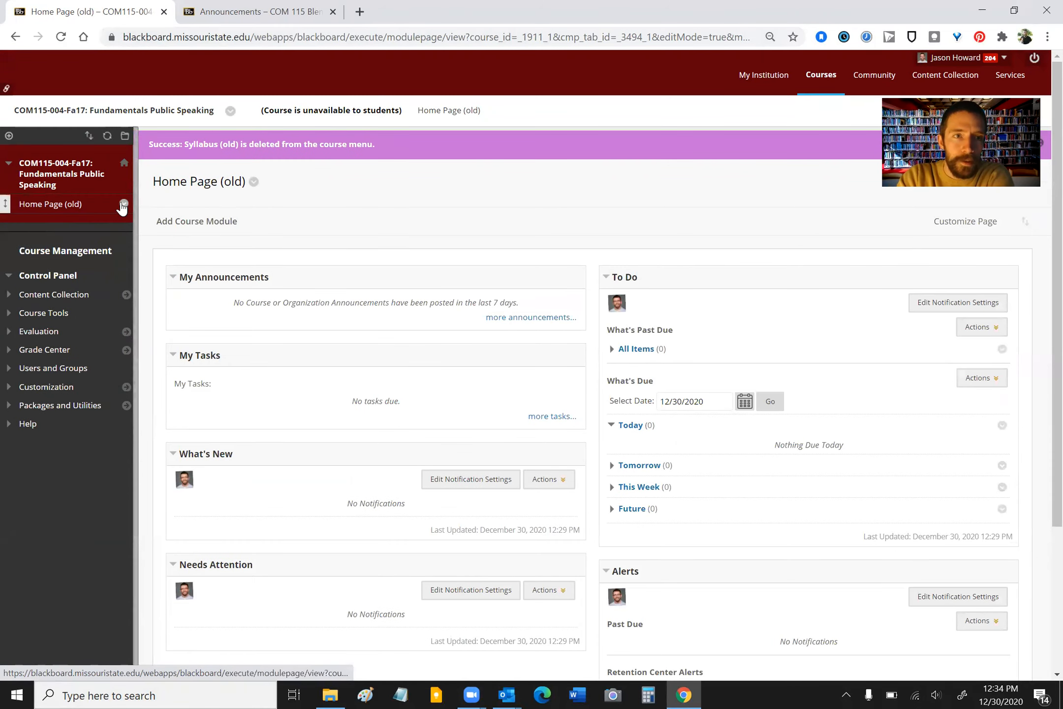
- Permanently delete the Home Page (old) item from the course menu
left_click(125, 205)
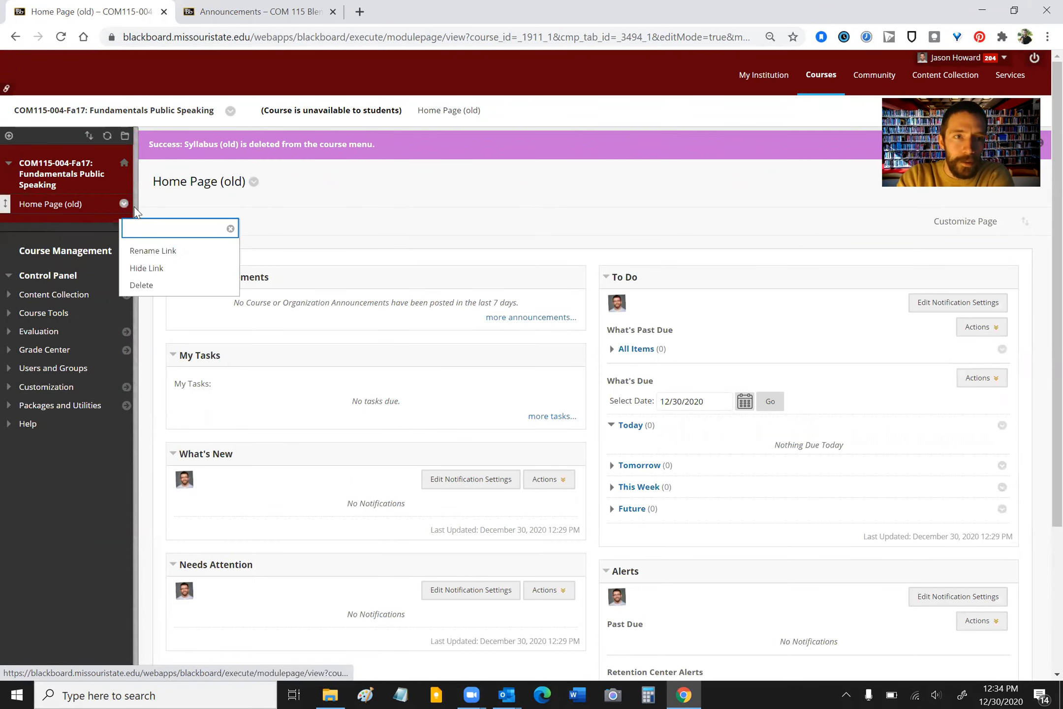
left_click(186, 286)
left_click(486, 366)
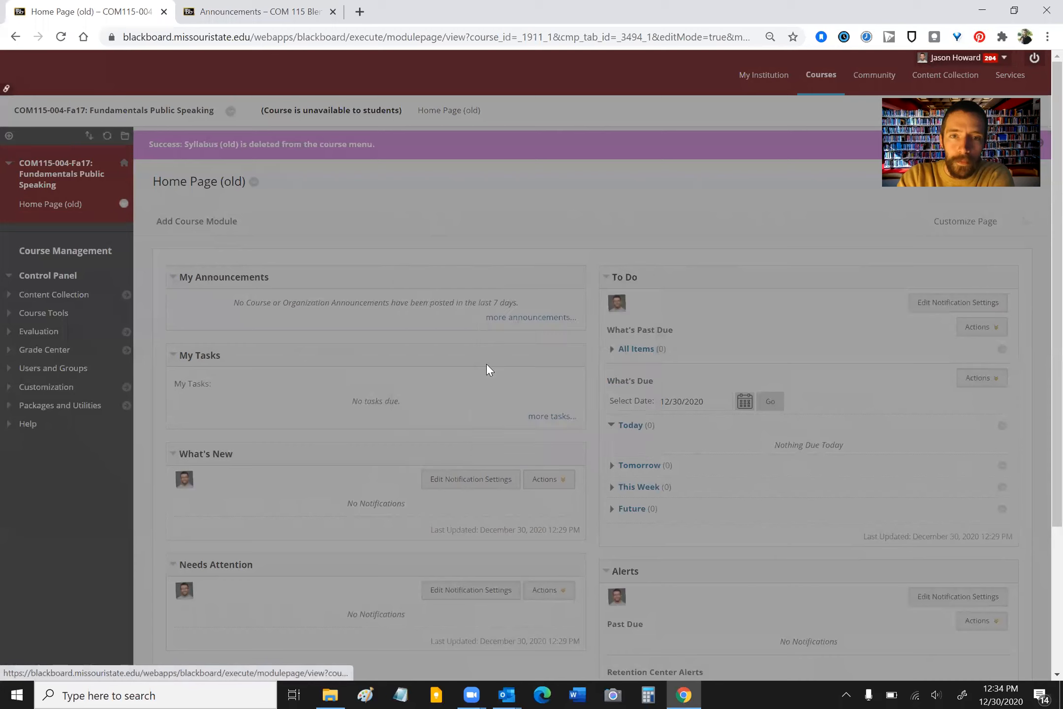
left_click(597, 368)
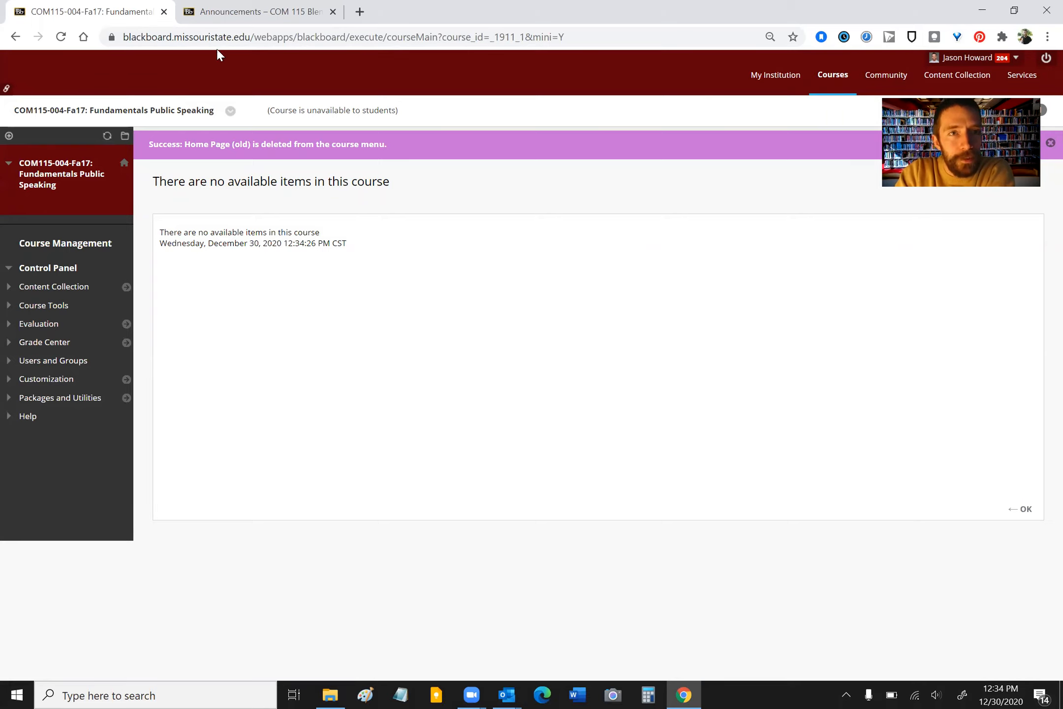
- Switch to the COM 115 Blended Fall 2020 course and review its course menu and Weekly Folders content
left_click(220, 18)
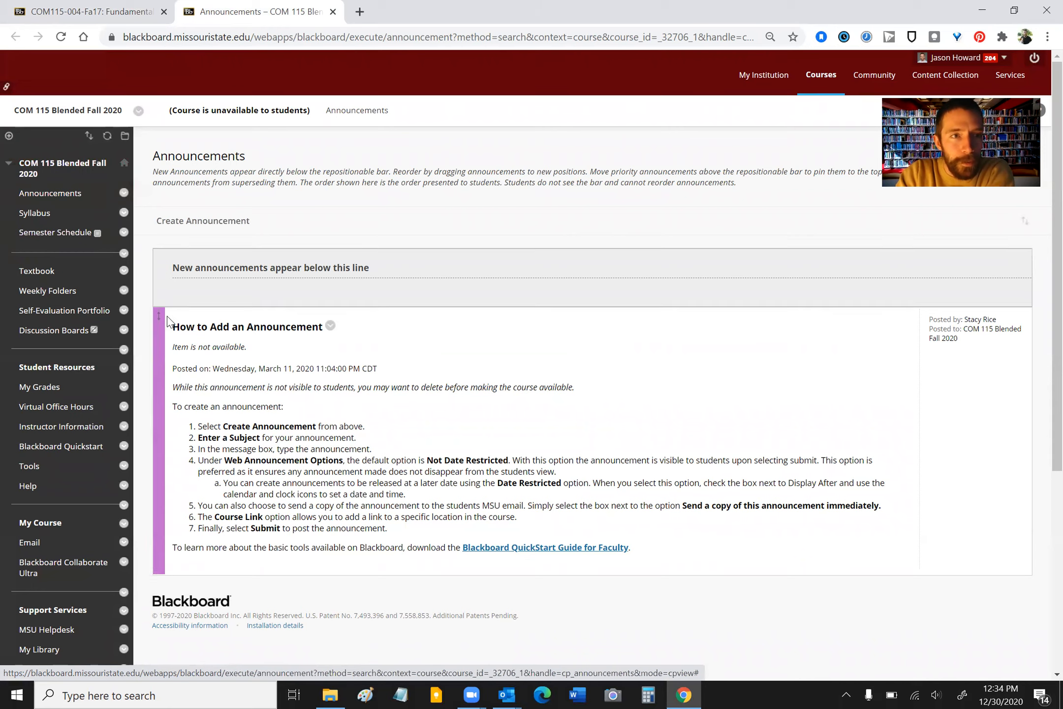
scroll(355, 335, "down", 5)
scroll(354, 335, "up", 4)
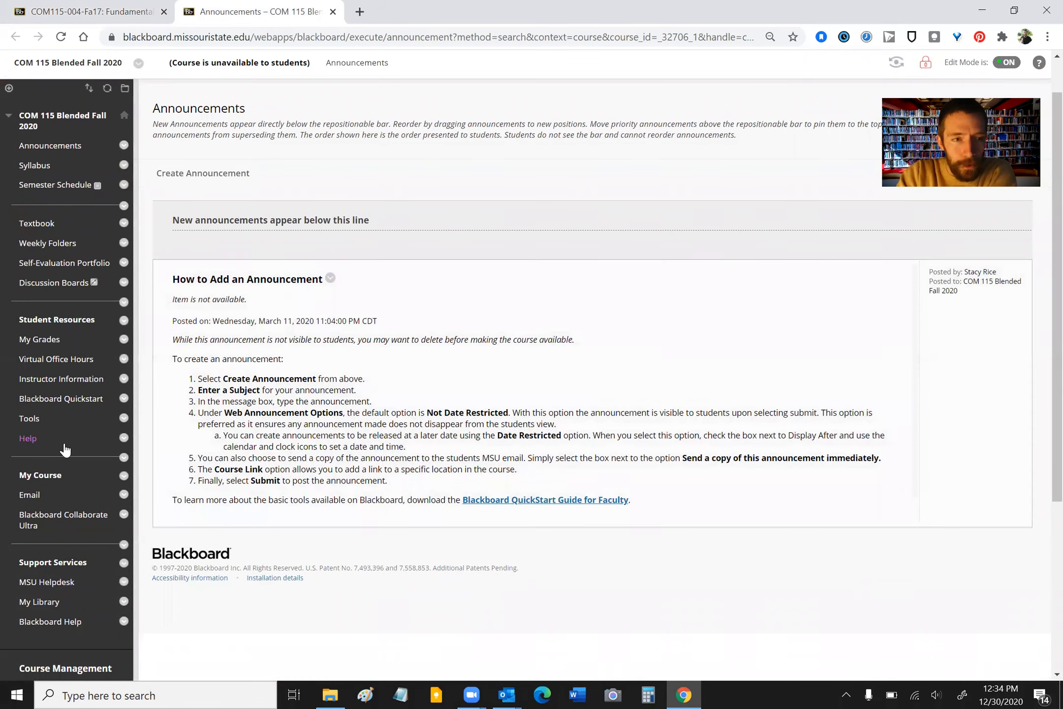
scroll(66, 443, "down", 2)
scroll(67, 447, "up", 2)
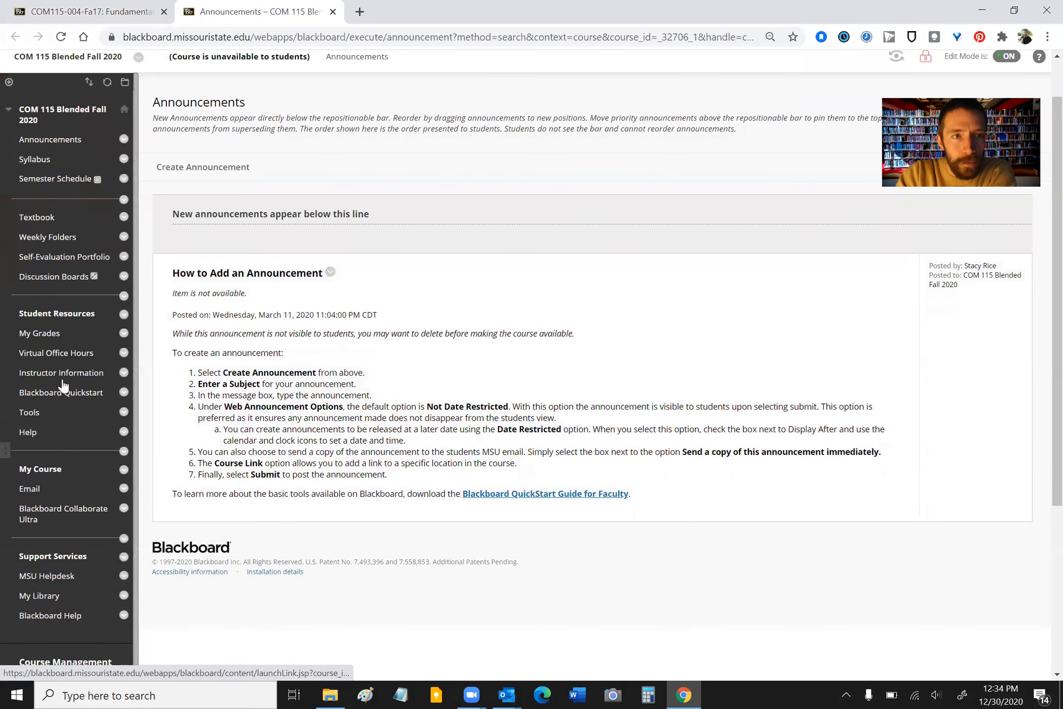
left_click(51, 237)
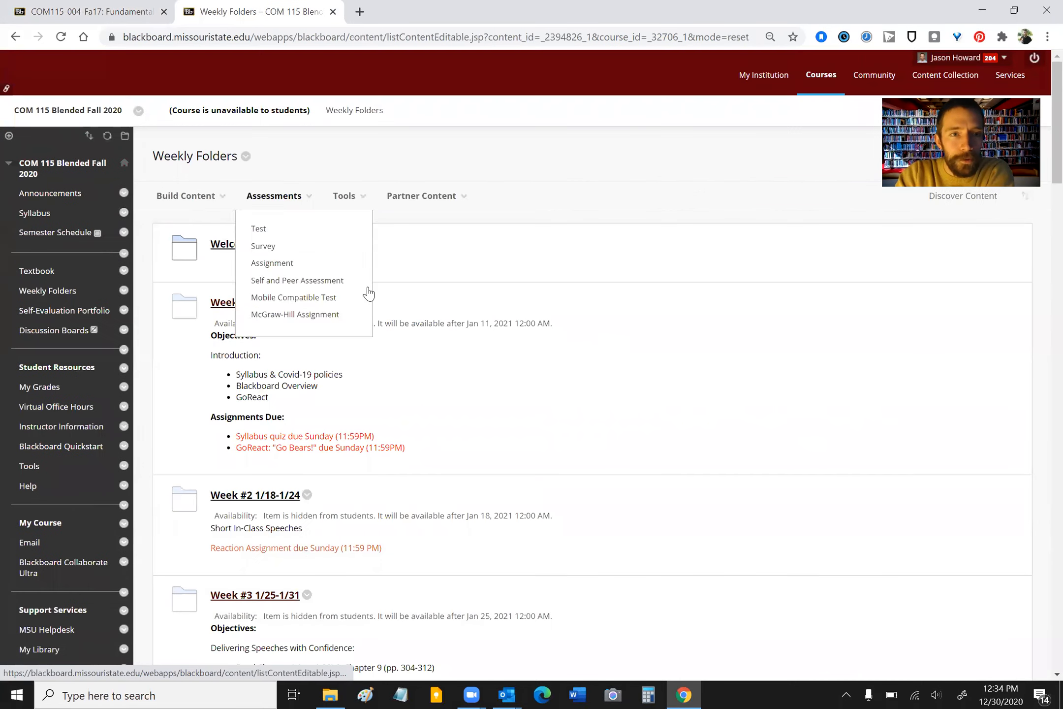
scroll(409, 438, "down", 10)
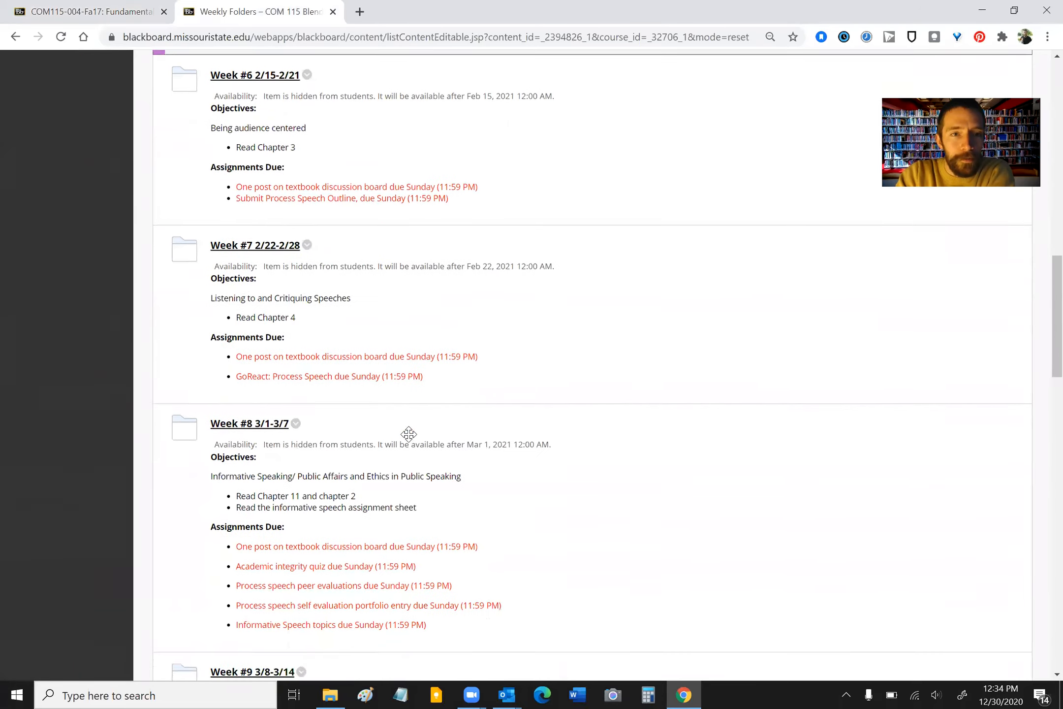
scroll(409, 434, "up", 15)
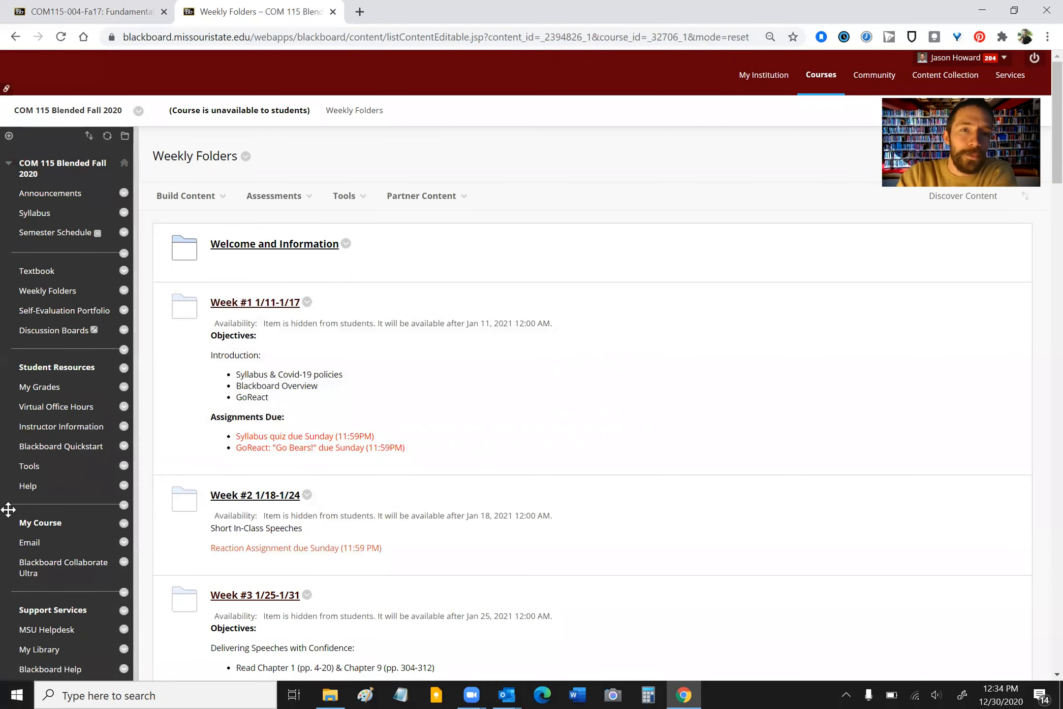
- Preview the Syllabus Quiz in the Week #1 1/11-1/17 folder, then leave it and return to Weekly Folders
left_click(249, 302)
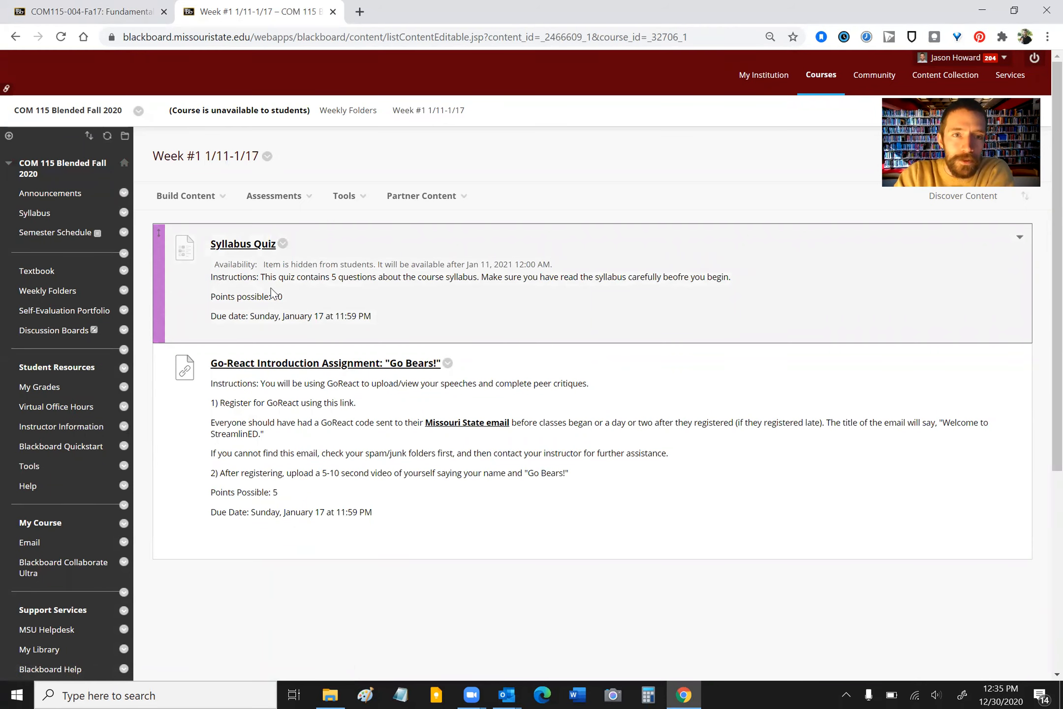
left_click(240, 244)
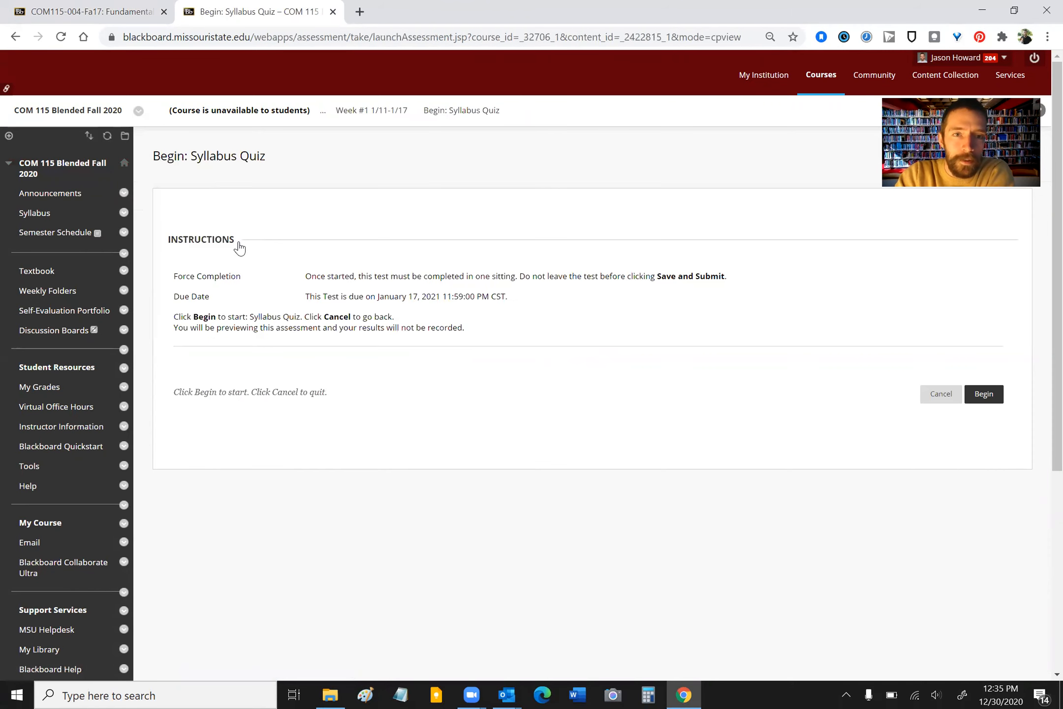
left_click(973, 394)
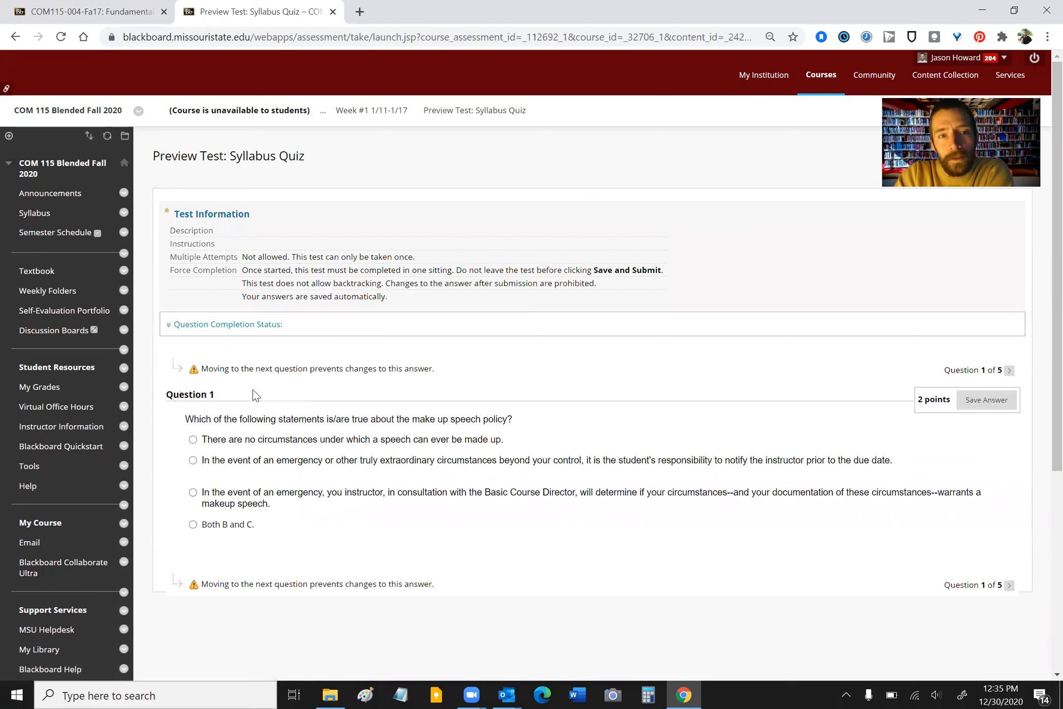
scroll(255, 393, "down", 1)
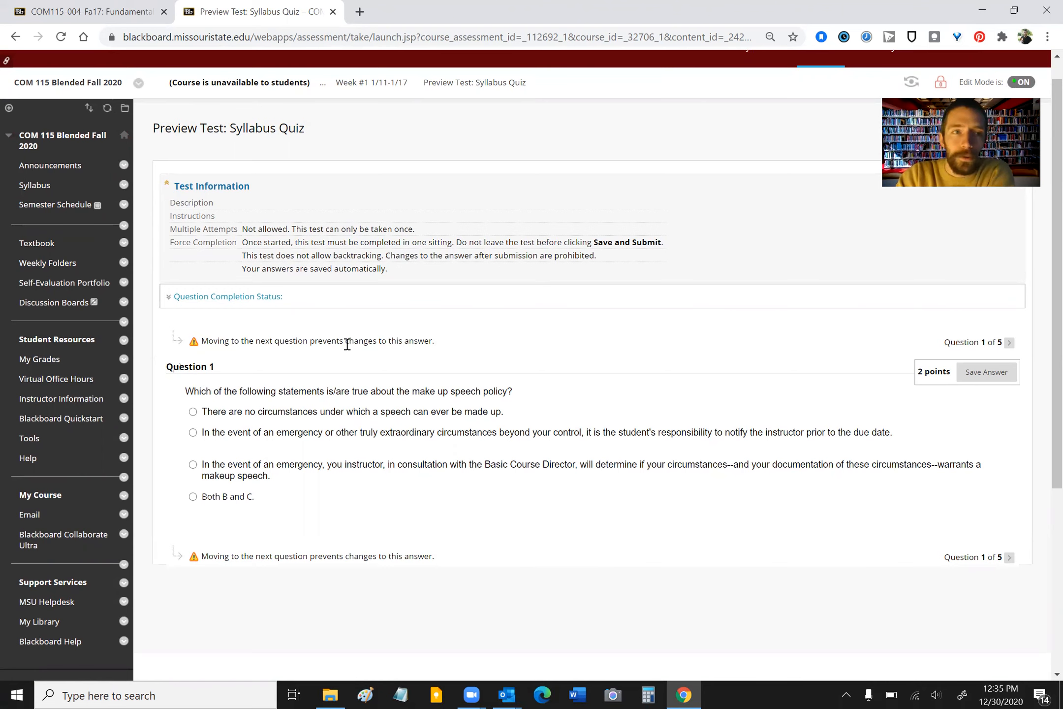
scroll(315, 335, "up", 1)
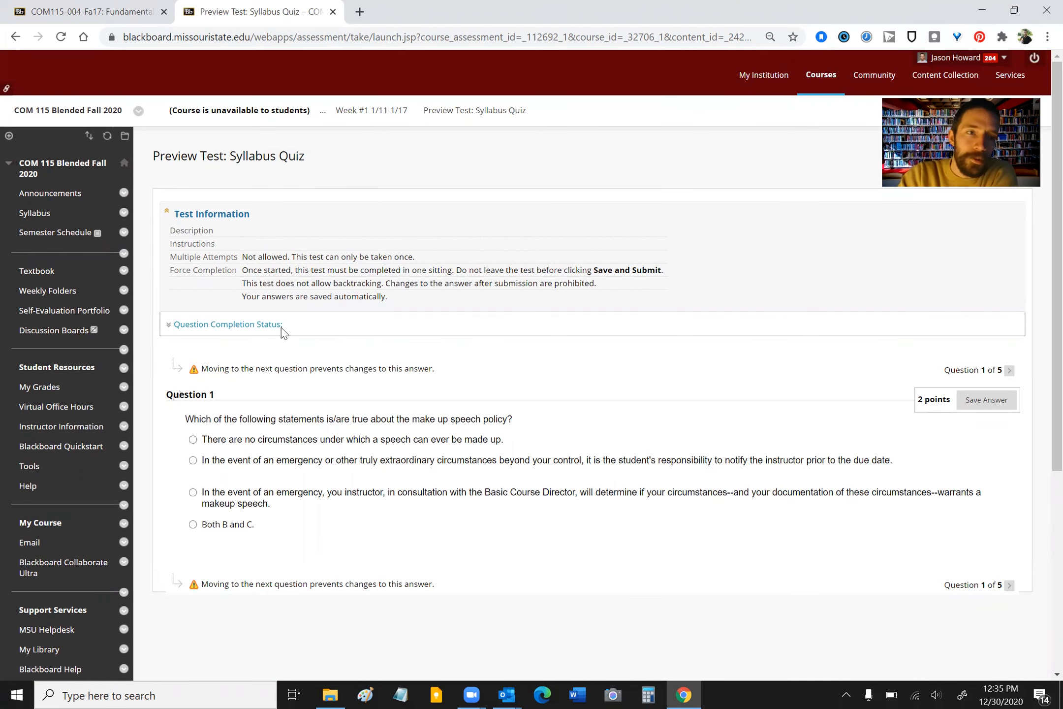
left_click(60, 300)
left_click(605, 116)
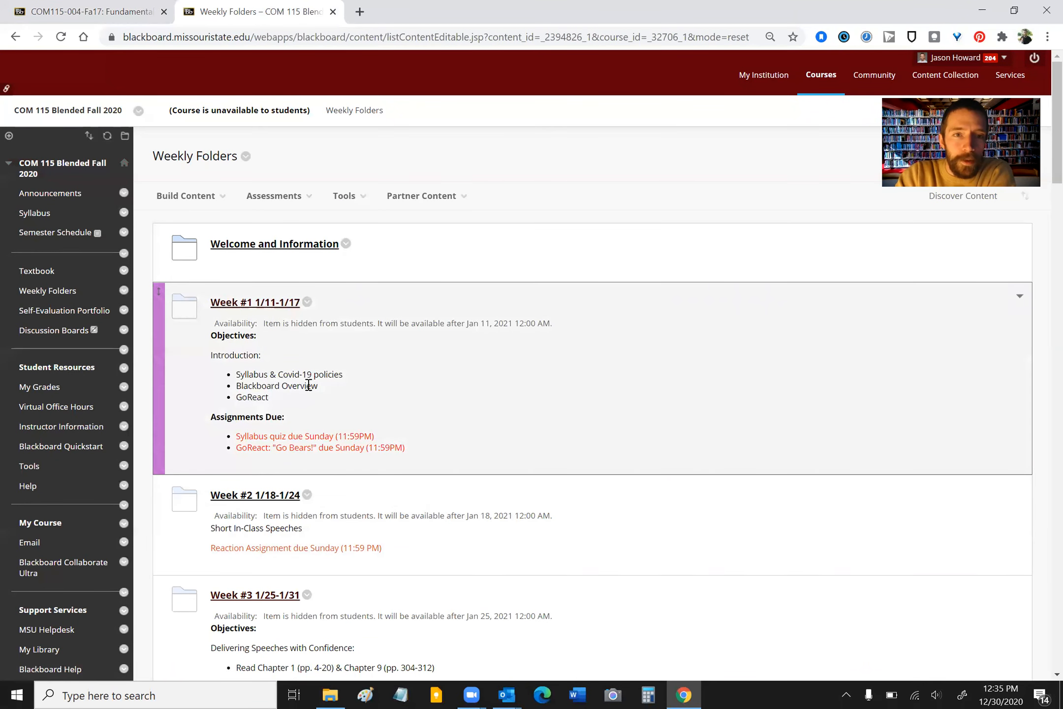
- Search the Weekly Folders page for "inte" to find the academic integrity quiz, and open the Week #8 3/1-3/7 folder
double_click(279, 436)
key("ctrl+f")
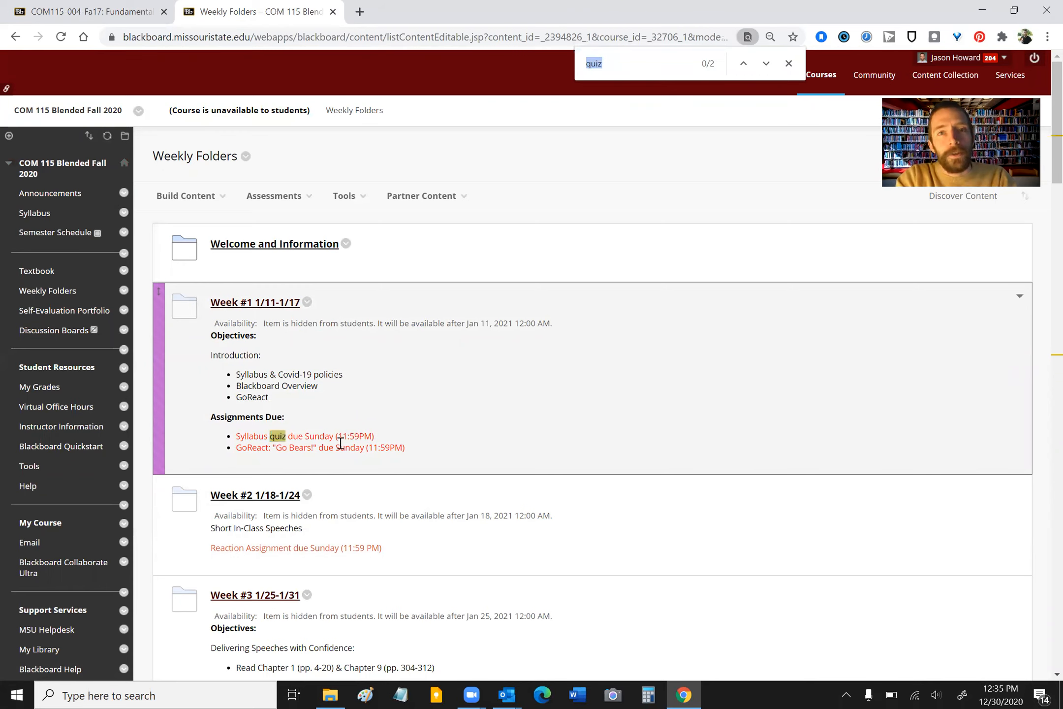
type("inte")
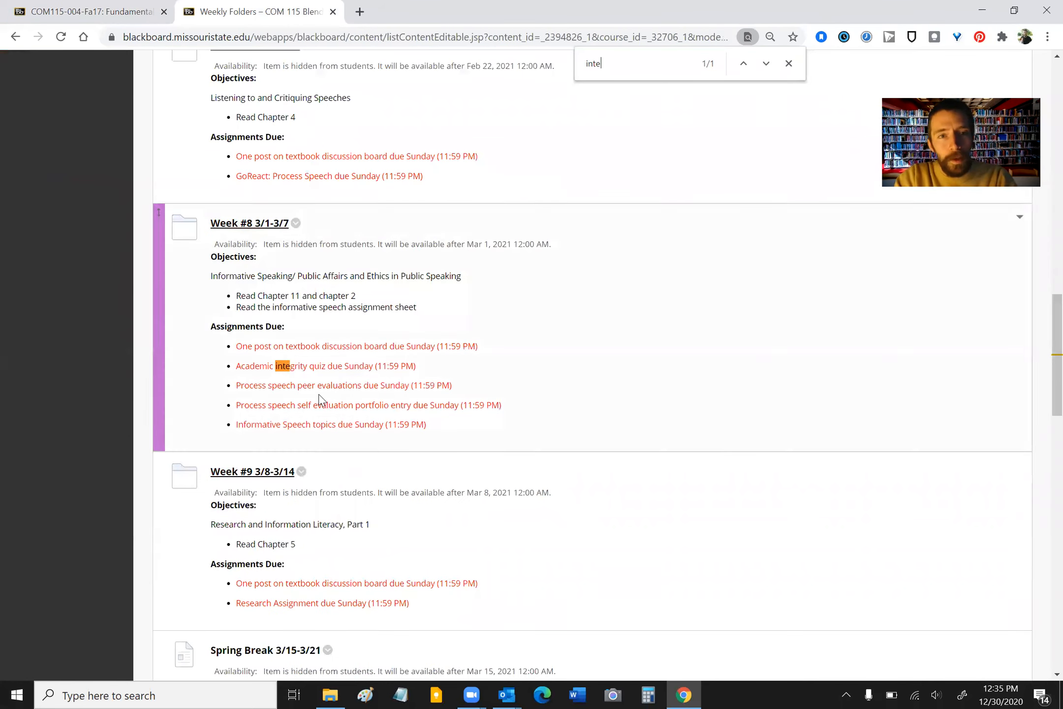
double_click(294, 365)
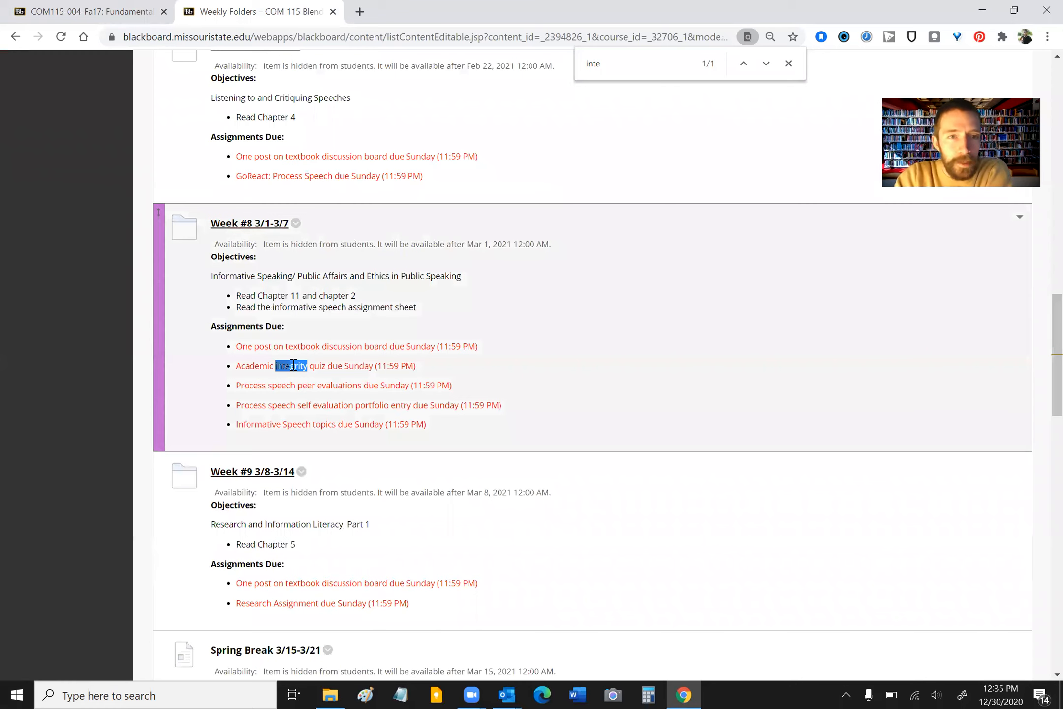
left_click(251, 224)
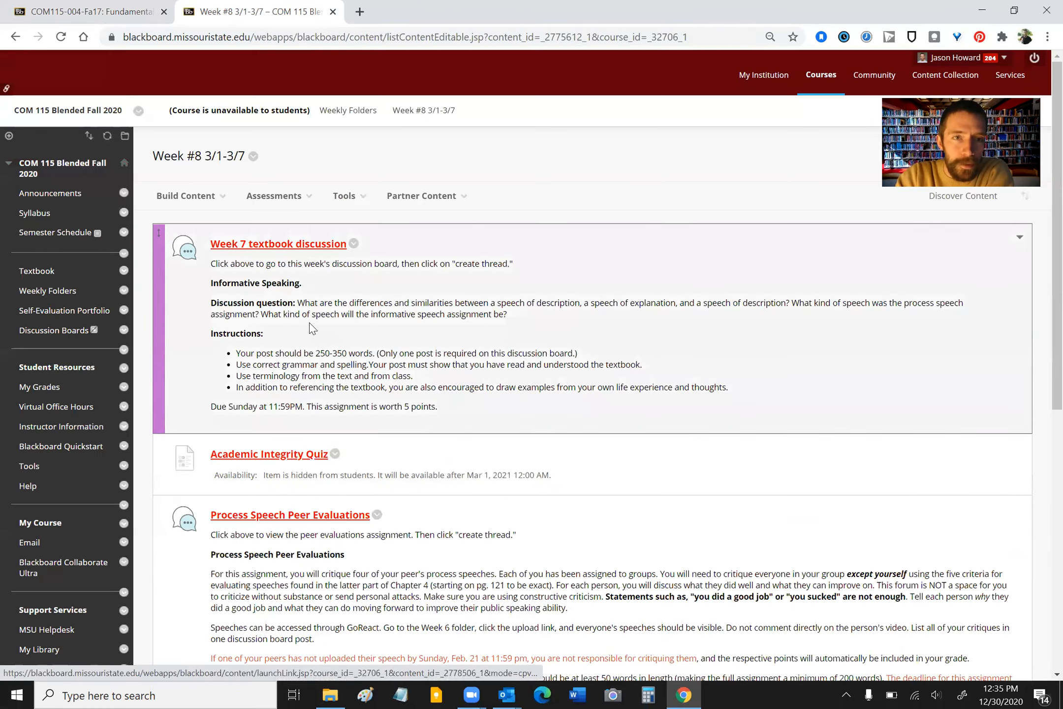
- Look through the Week #8 assignments and begin a preview of the Academic Integrity Quiz
scroll(311, 327, "down", 8)
scroll(311, 327, "up", 6)
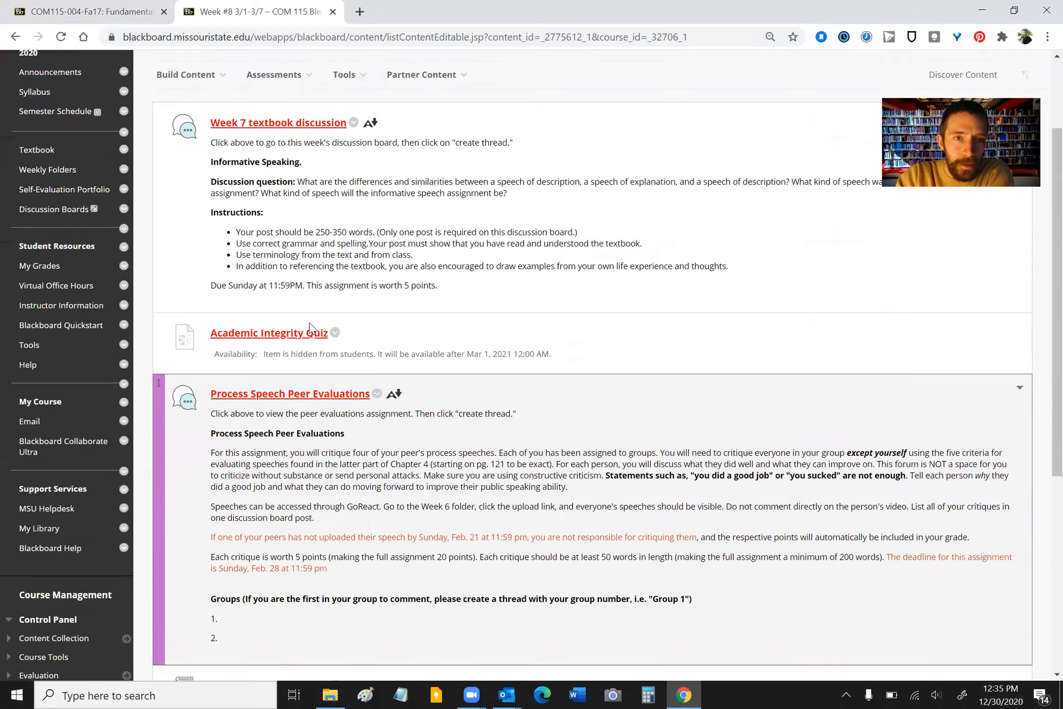
scroll(313, 329, "up", 1)
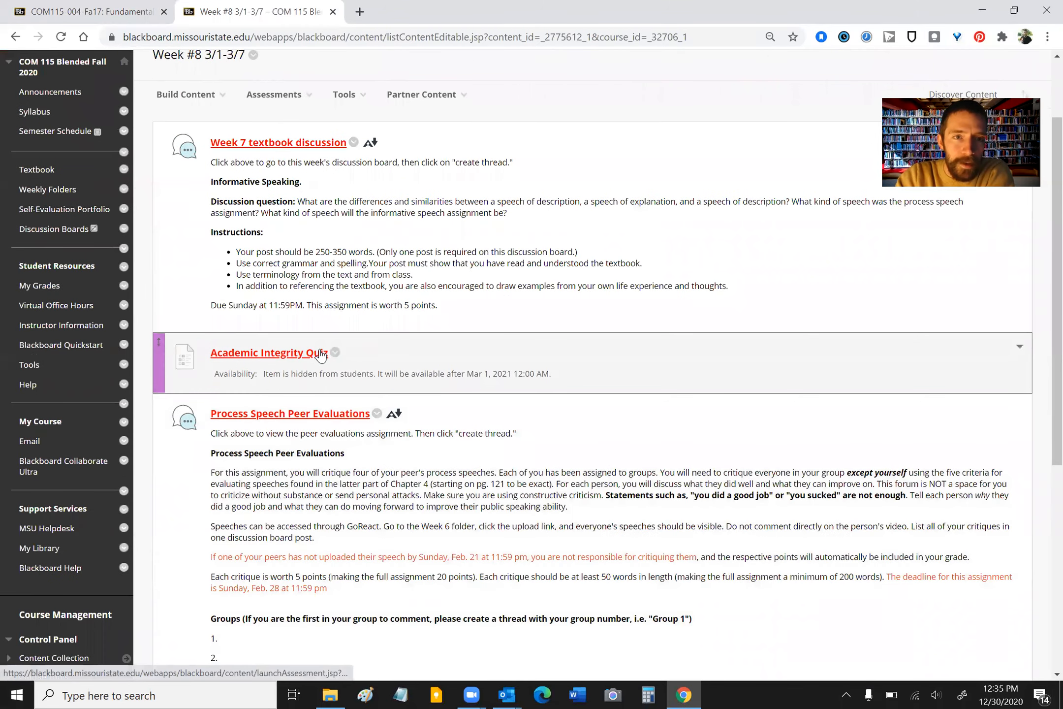
left_click(302, 355)
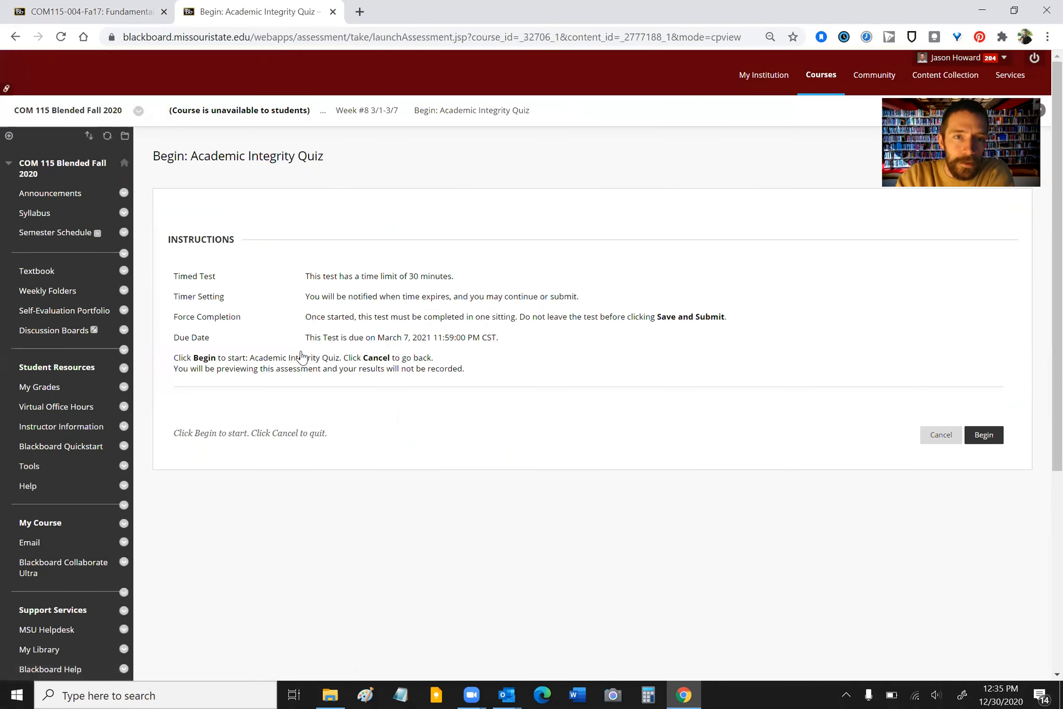
left_click(990, 438)
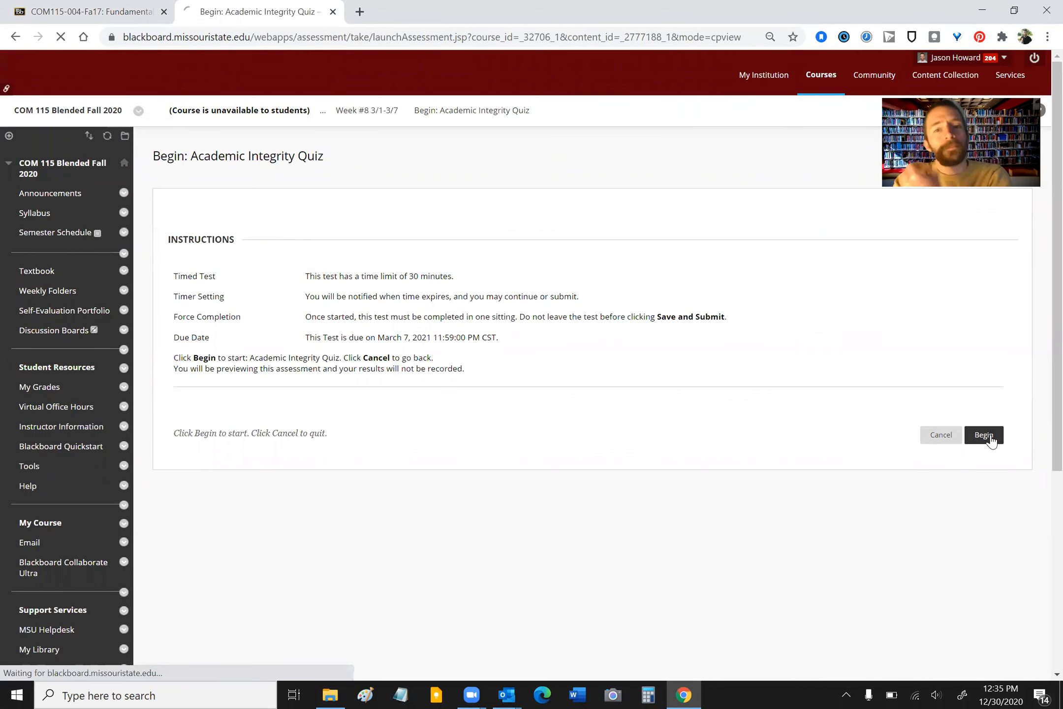
- Look over the Academic Integrity Quiz preview's test information and first question, and return to Weekly Folders
scroll(422, 466, "down", 1)
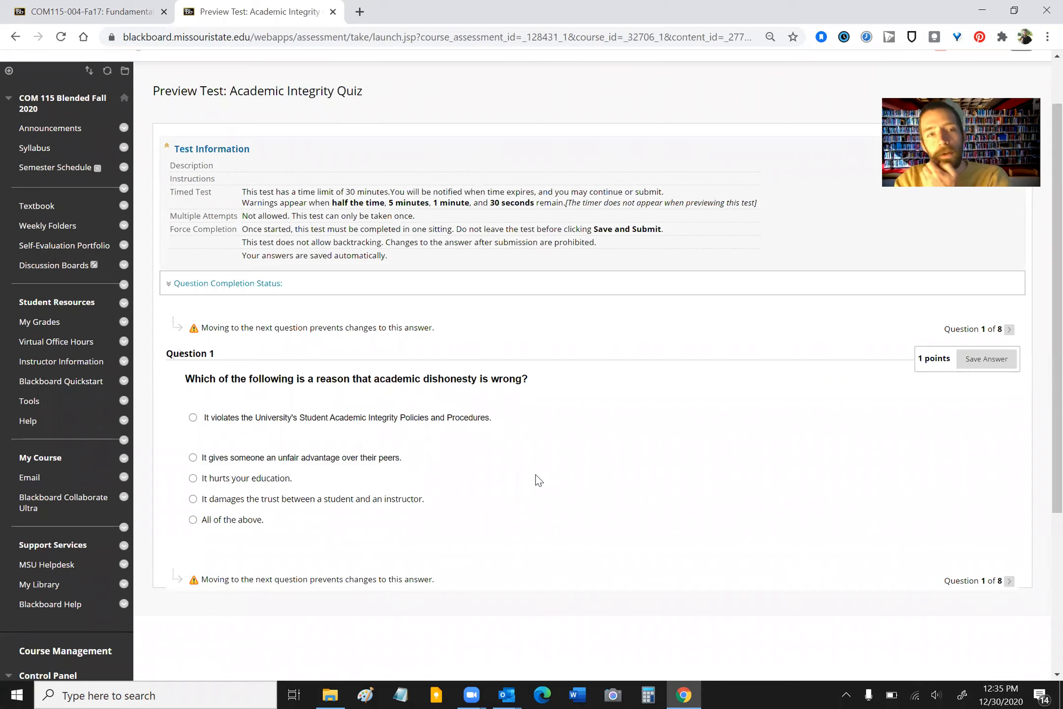
scroll(536, 480, "up", 1)
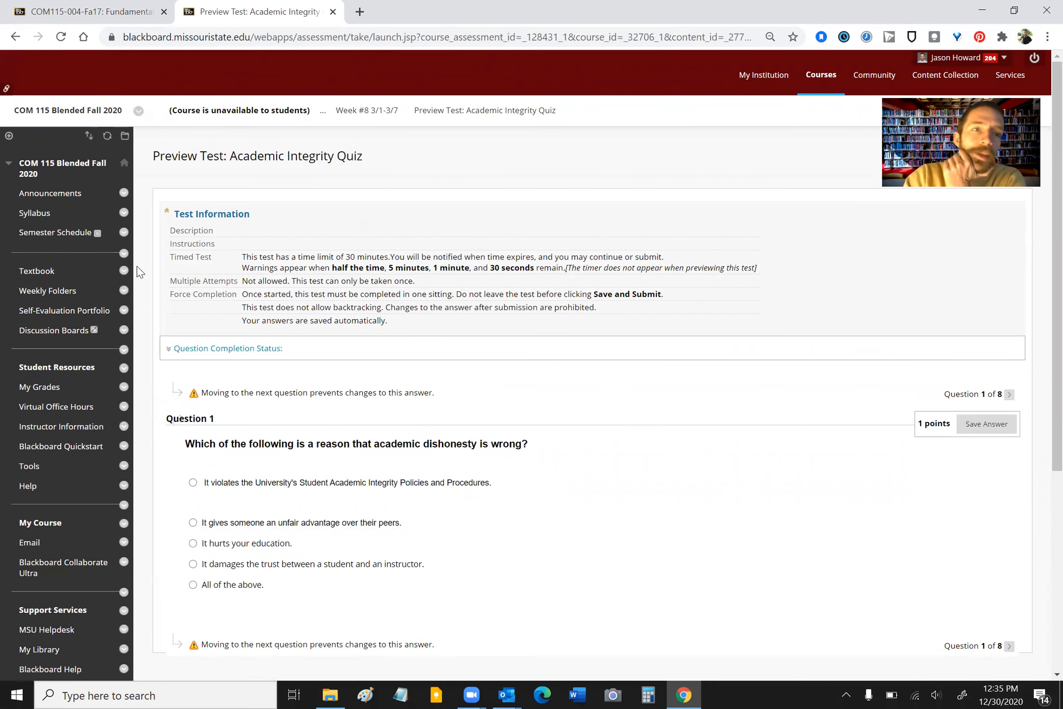
left_click(33, 295)
left_click(610, 116)
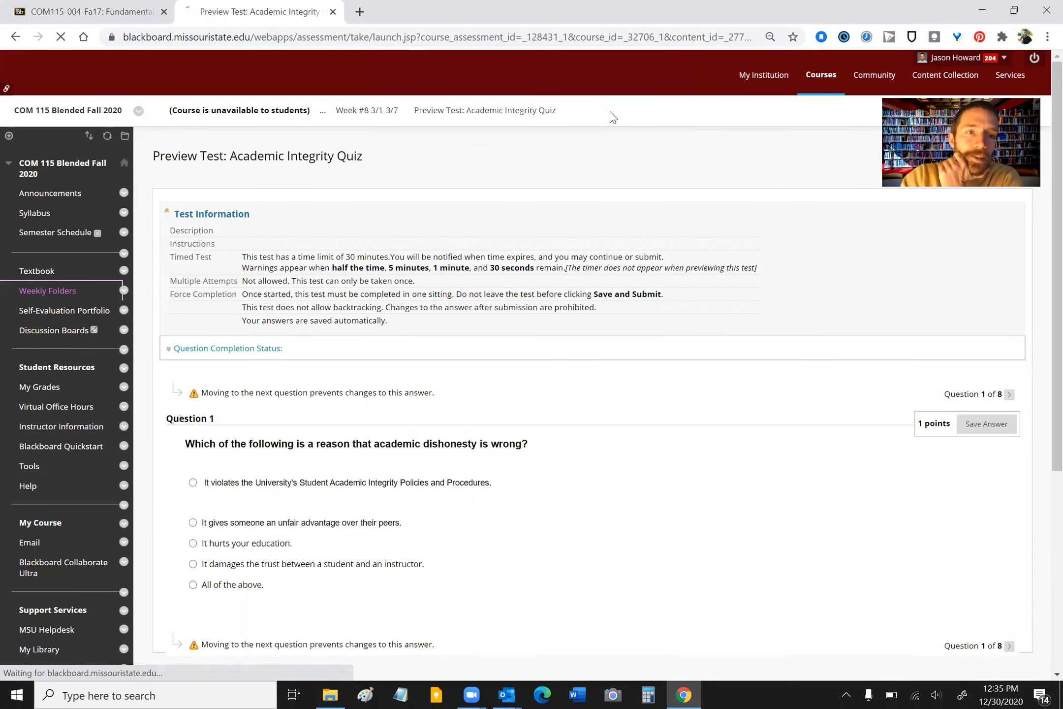
- Start a course copy from this master course, using the copy type Copy Course Materials into an Existing Course
scroll(68, 393, "down", 10)
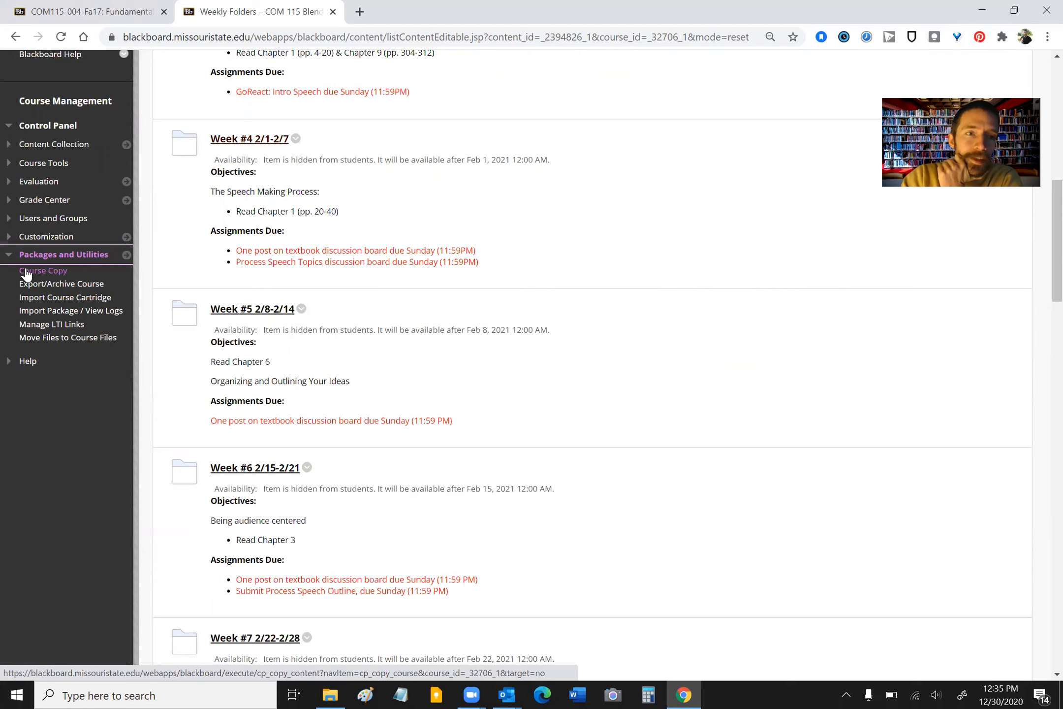
left_click(29, 274)
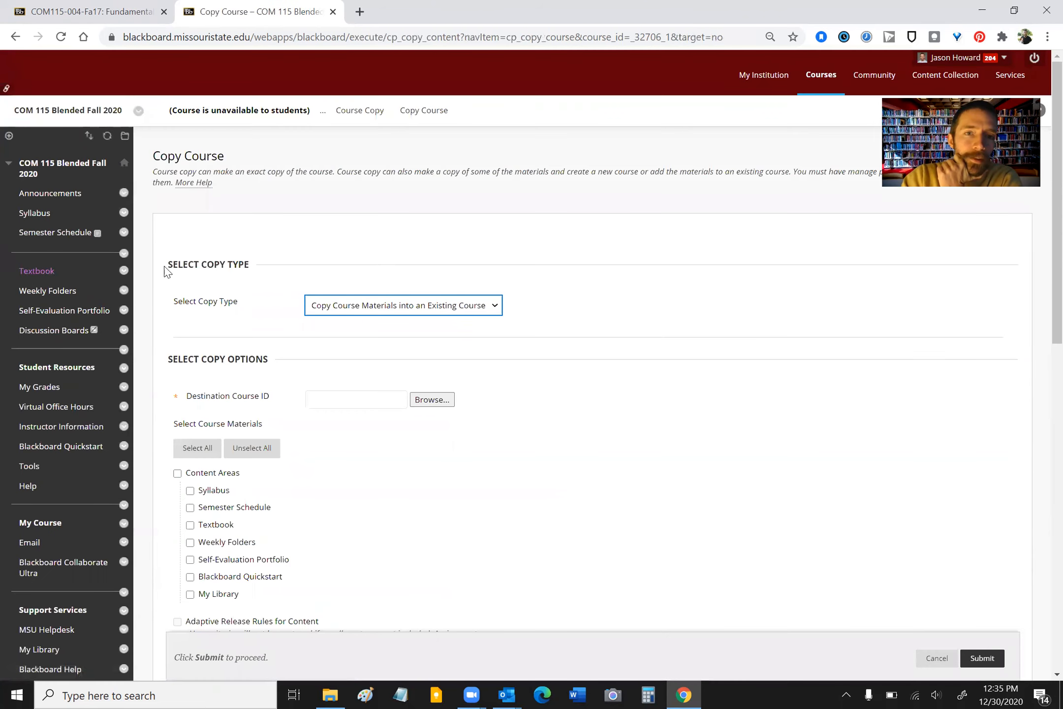
left_click(485, 304)
left_click(286, 370)
scroll(282, 373, "down", 1)
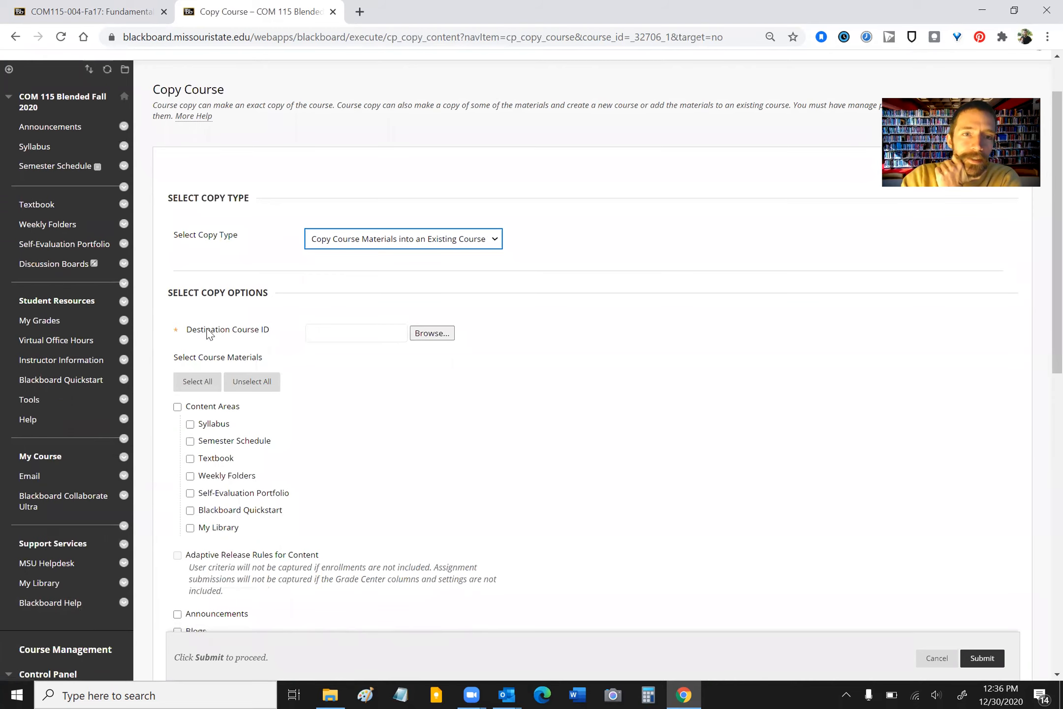
- Browse the course list and choose COM115-Fa17-40002 (COM115-004-Fa17: Fundamentals Public Speaking) as the destination course
left_click(433, 333)
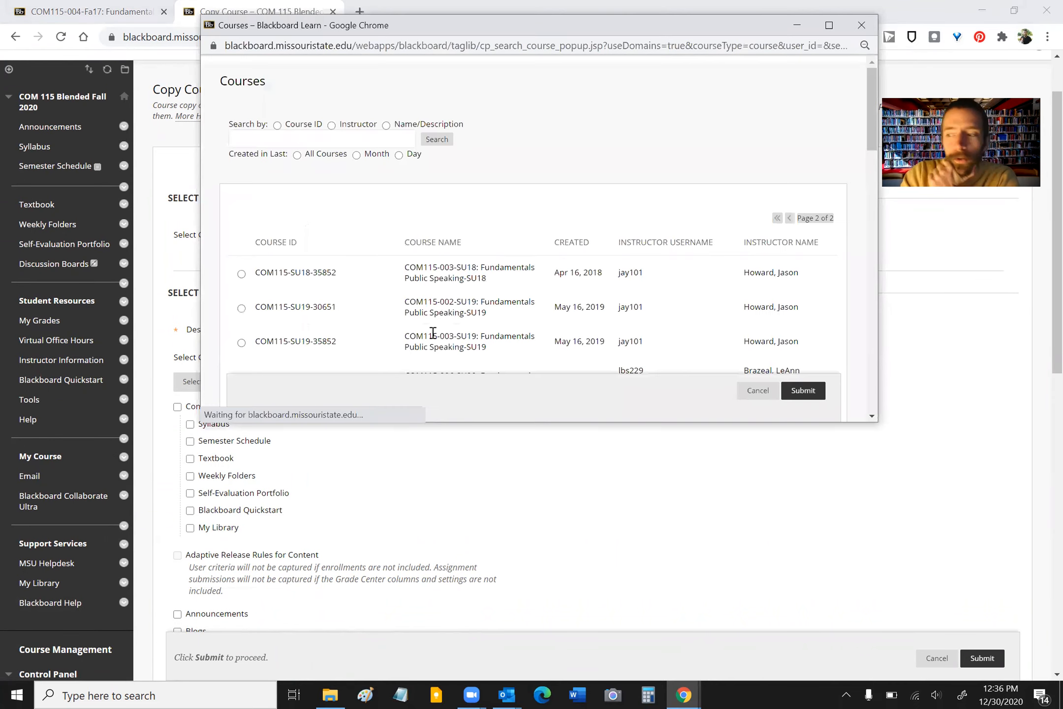
scroll(343, 297, "down", 5)
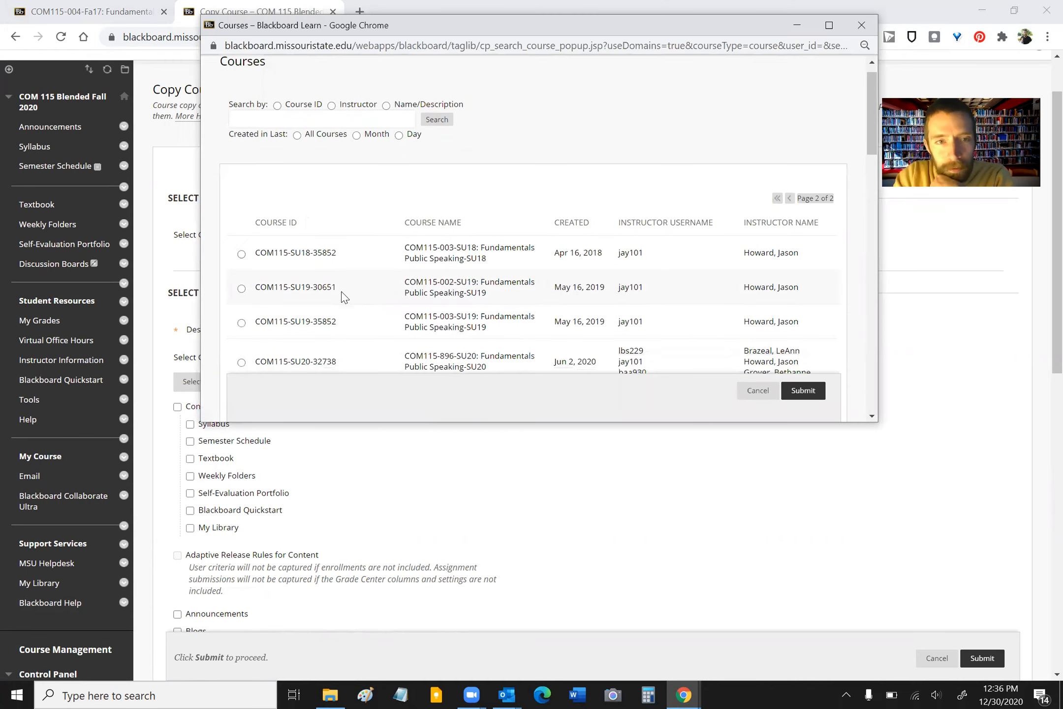
scroll(343, 297, "down", 6)
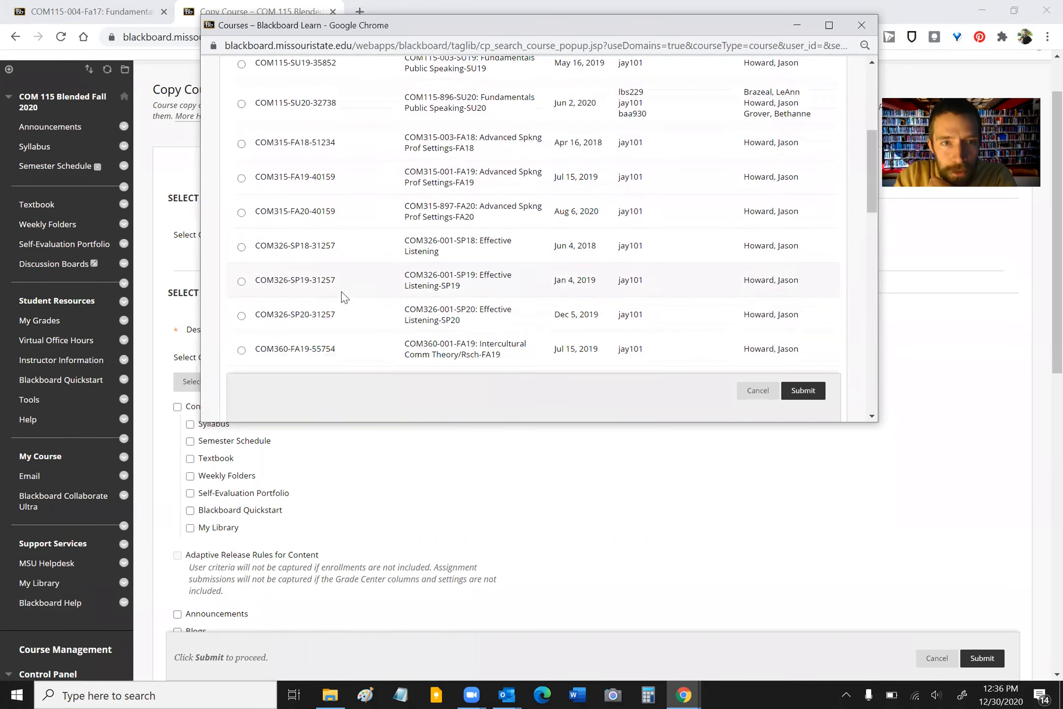
scroll(343, 297, "down", 10)
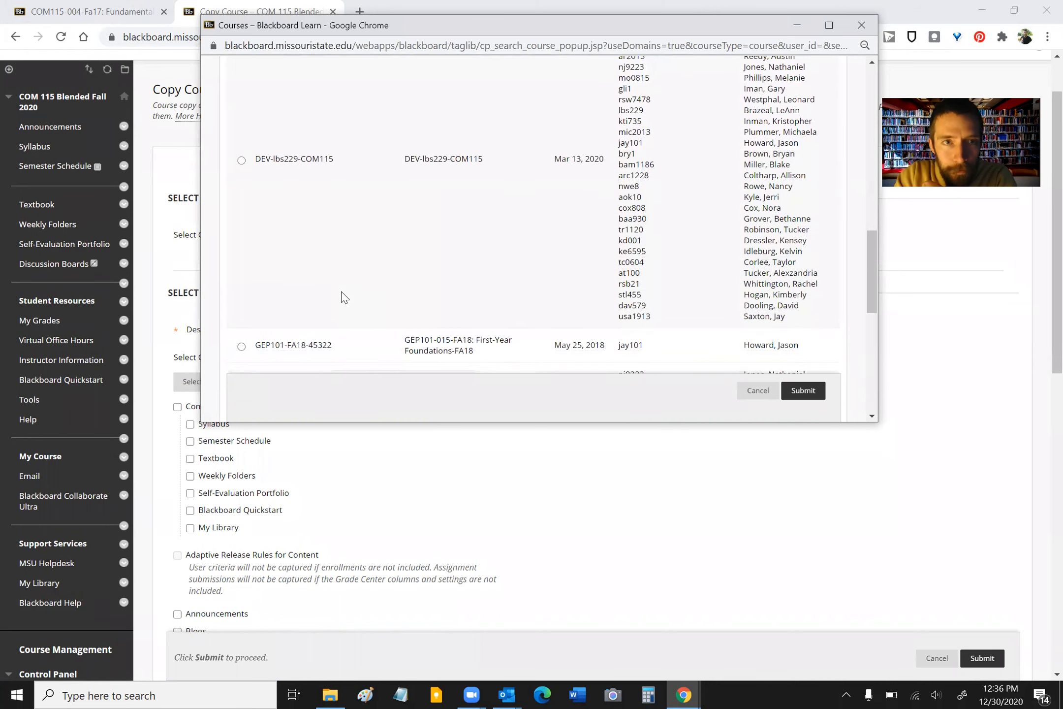
scroll(343, 297, "down", 5)
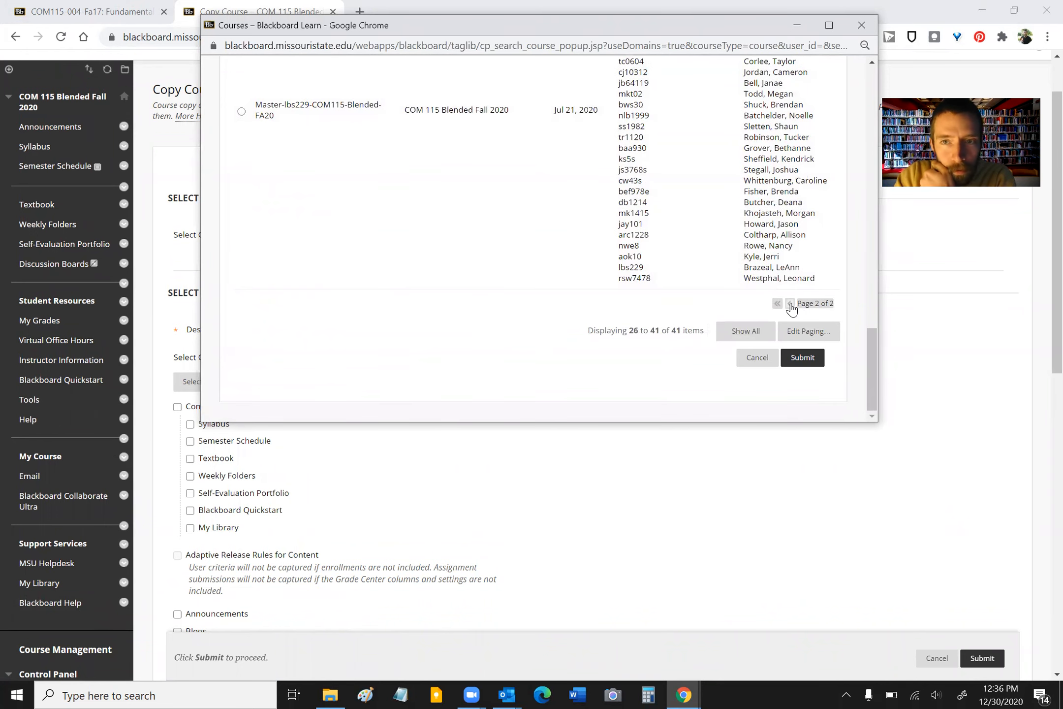
left_click(790, 304)
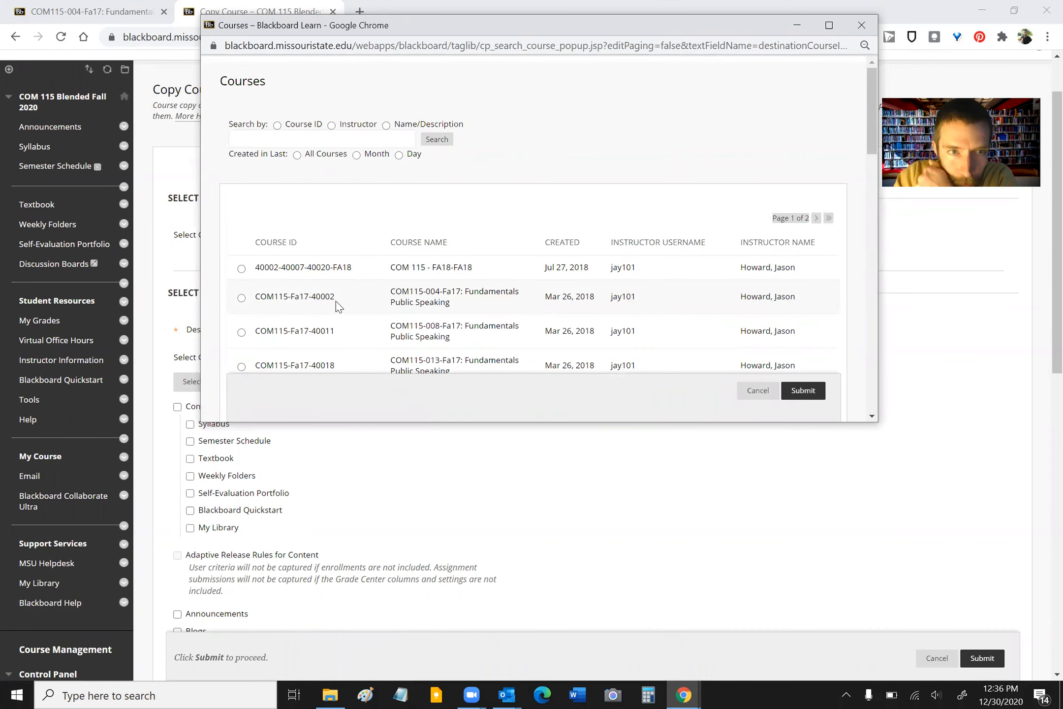
scroll(352, 334, "down", 3)
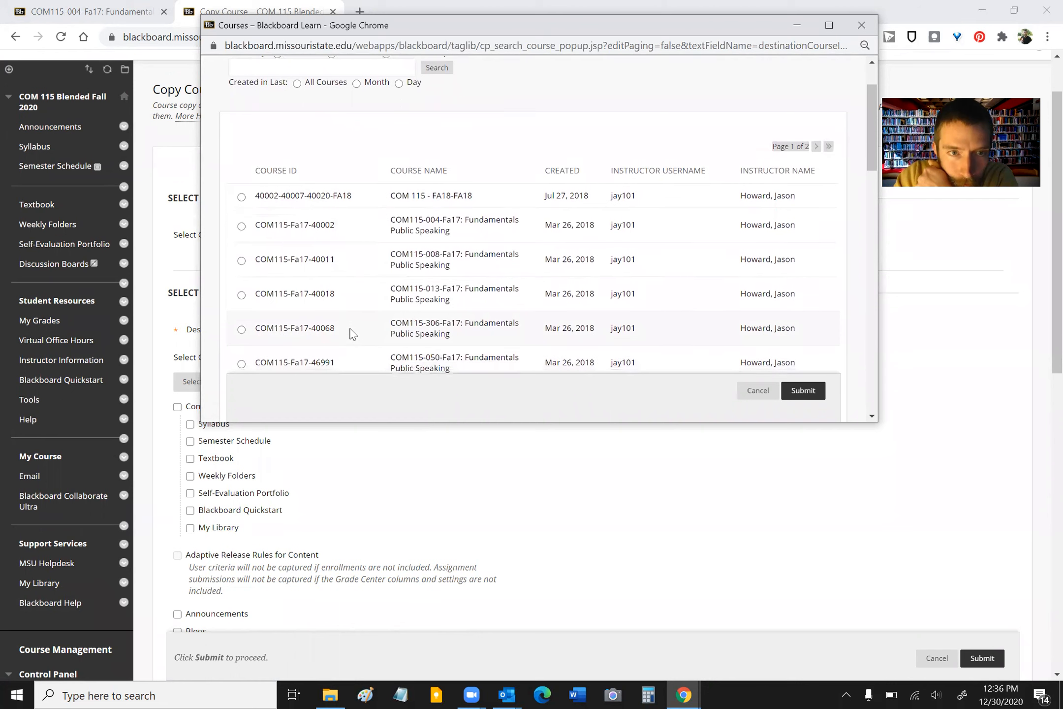
scroll(353, 334, "down", 1)
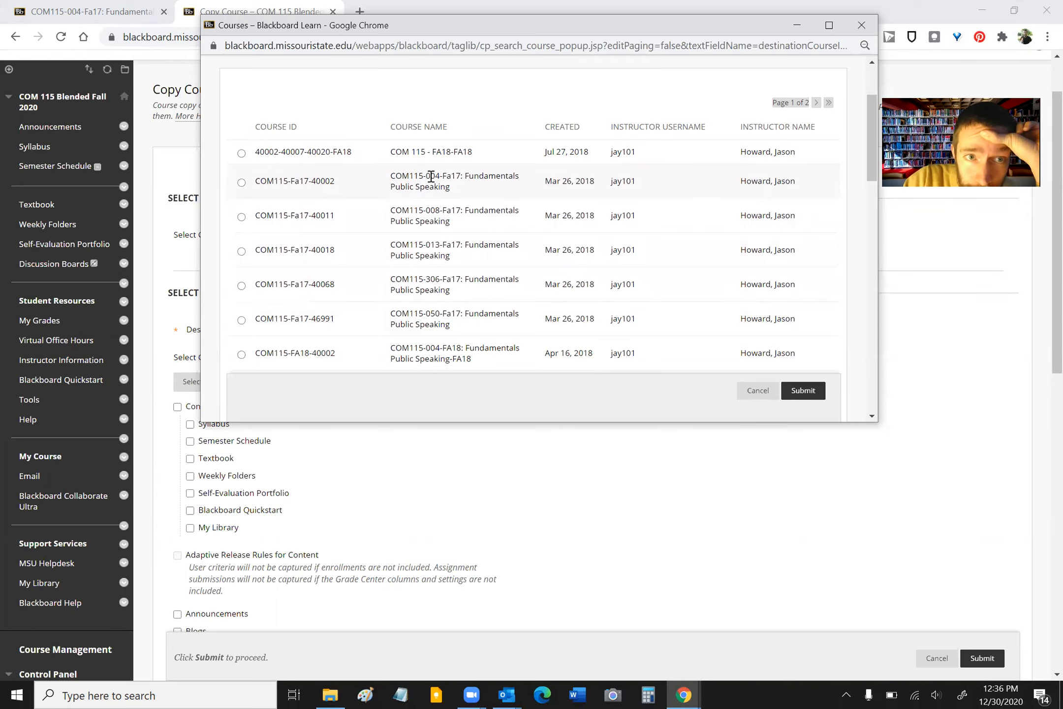
left_click(241, 183)
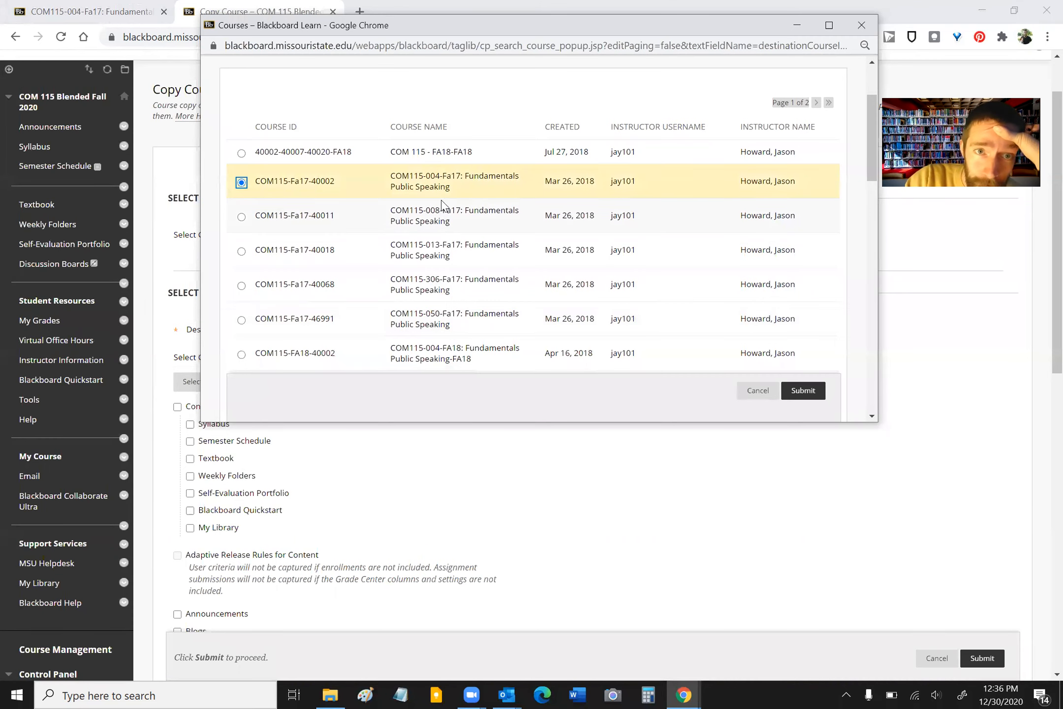
scroll(497, 206, "up", 2)
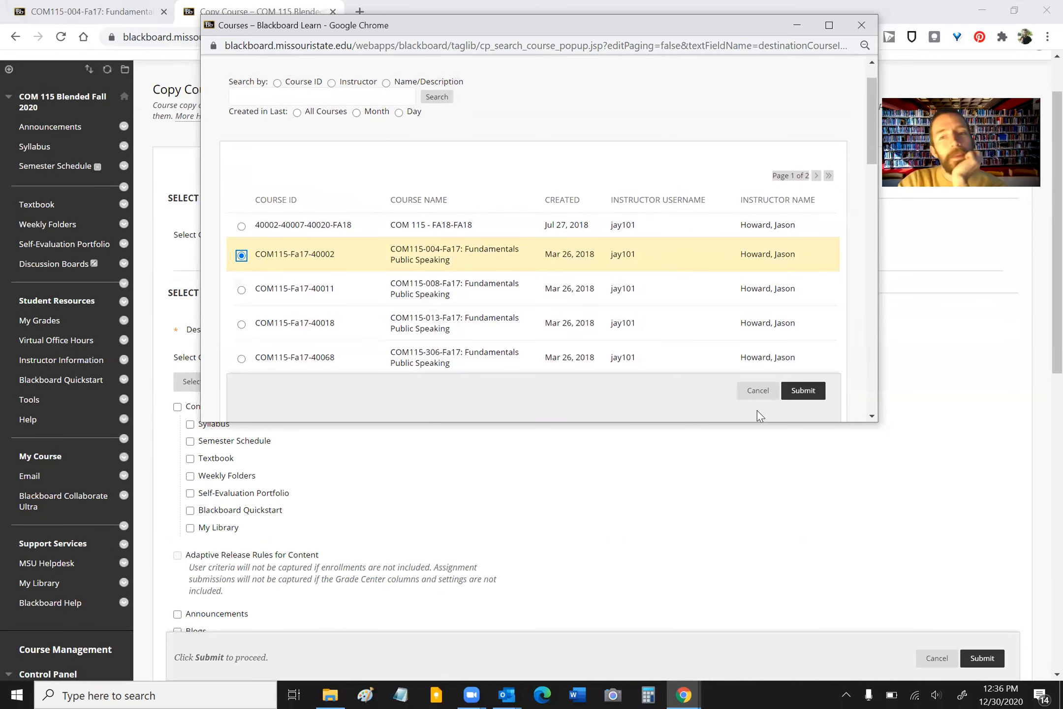
left_click(803, 391)
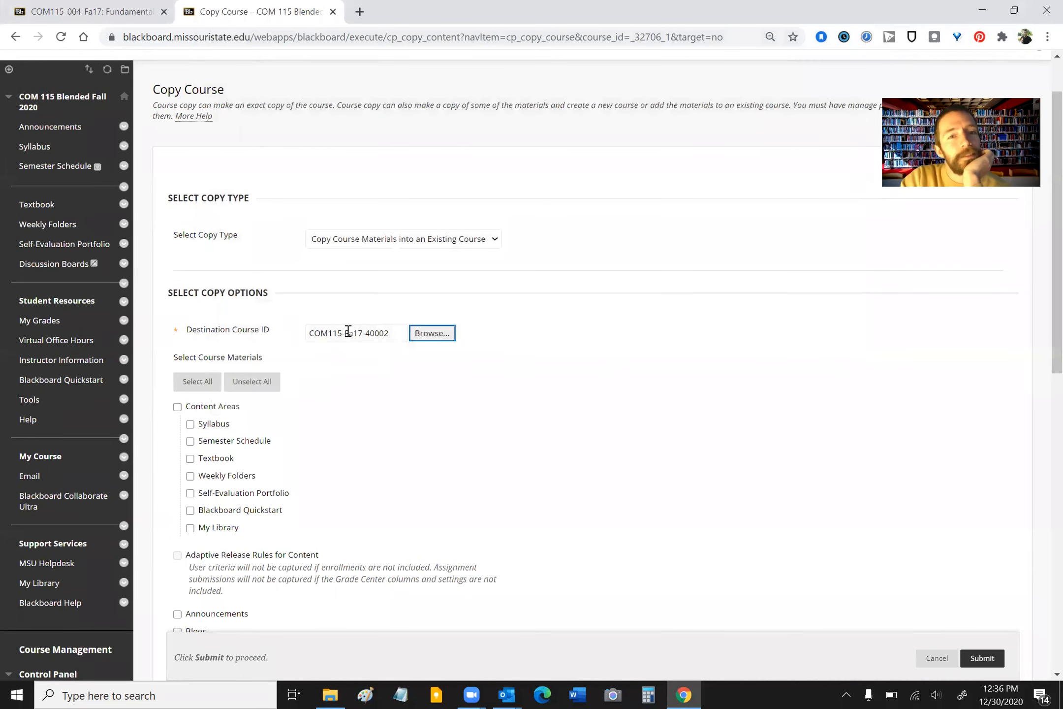
left_click(348, 334)
- Review the available copy options and include all Content Areas in the course copy
scroll(340, 337, "down", 8)
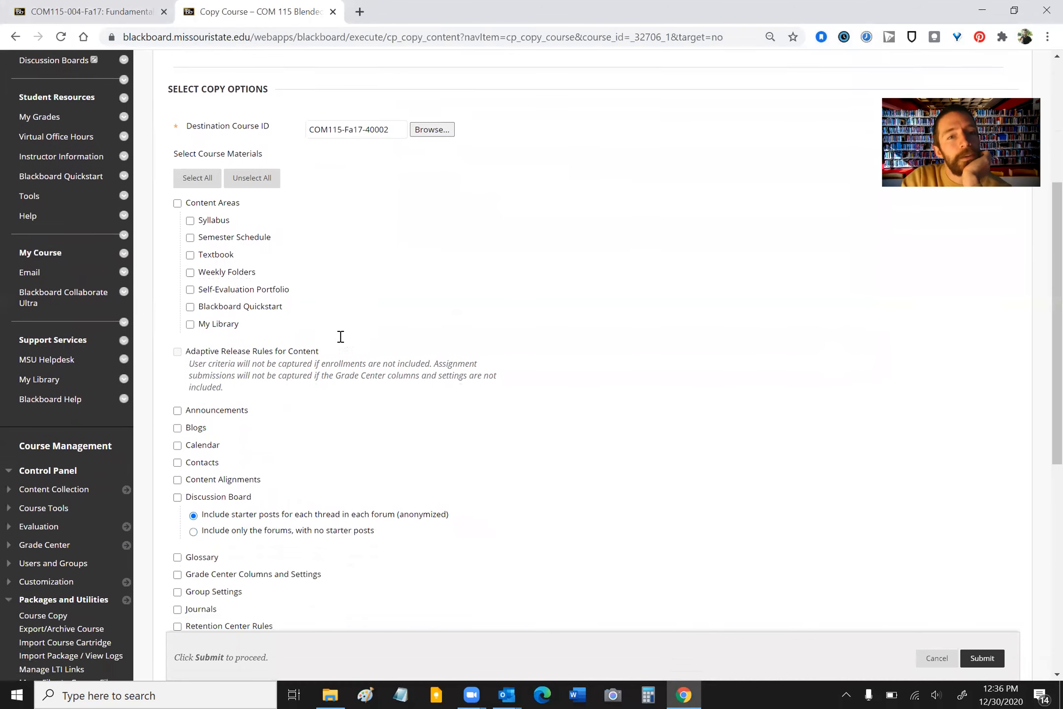
scroll(314, 116, "up", 3)
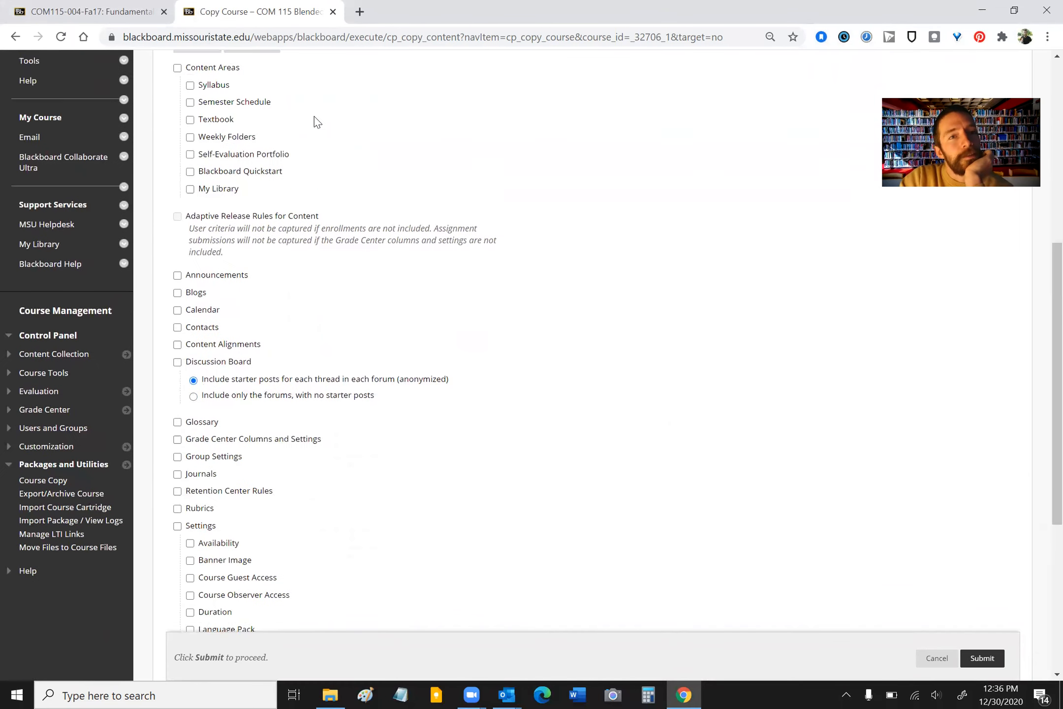
scroll(314, 116, "down", 7)
scroll(256, 372, "up", 7)
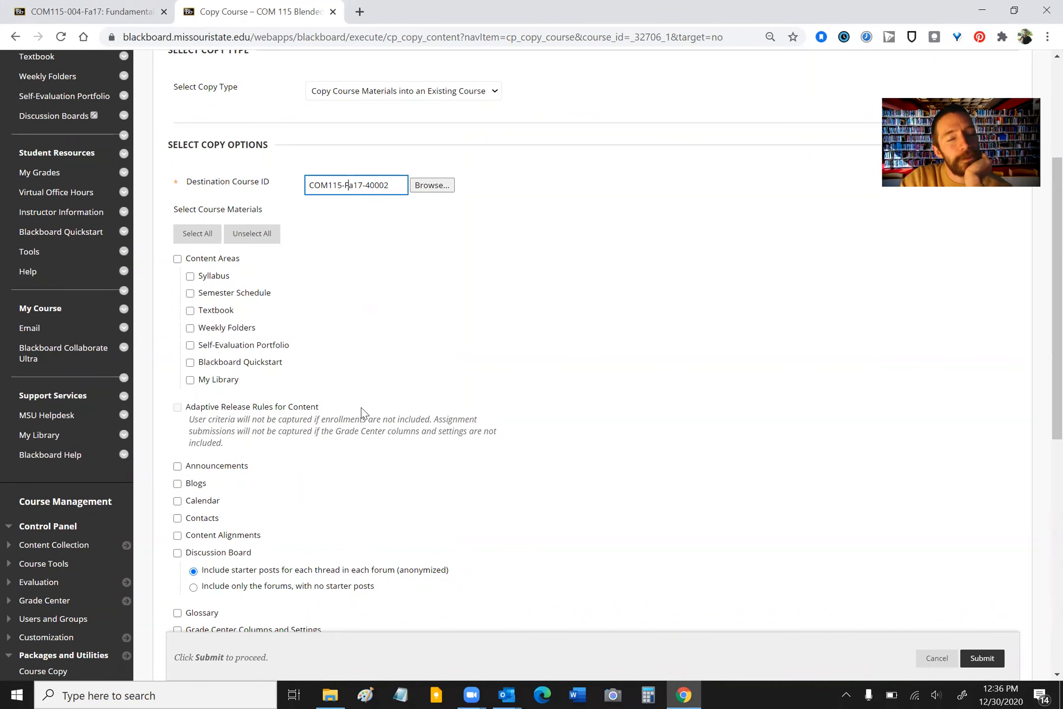
left_click(178, 259)
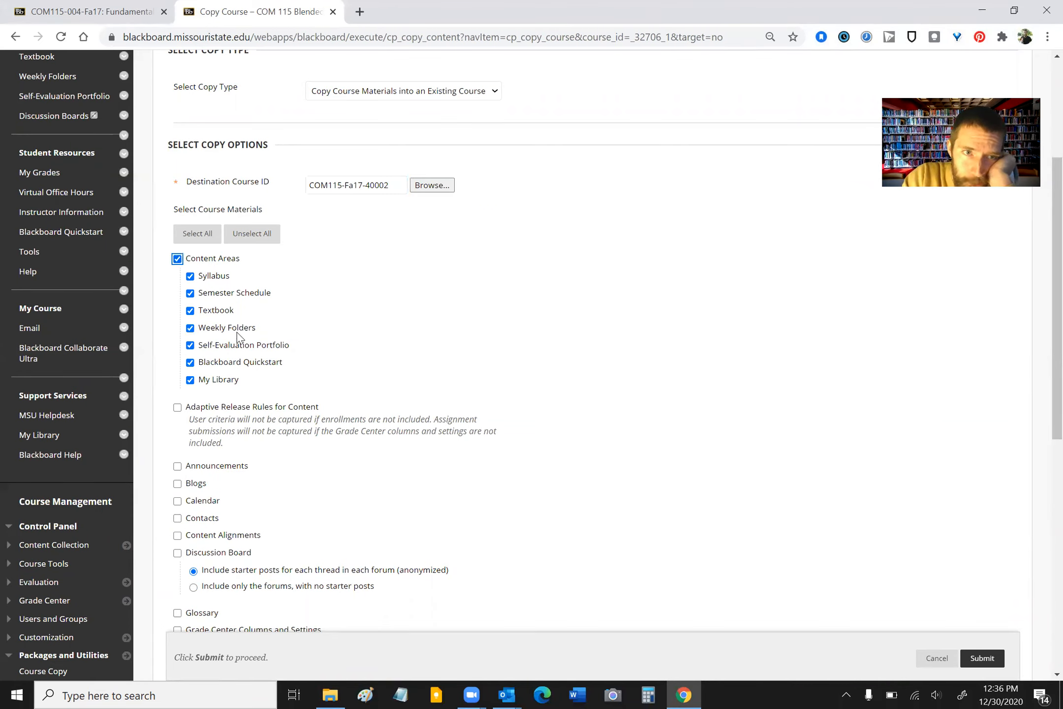
- Include the Discussion Board with only the forums and no starter posts, and also include Journals in the copy
scroll(366, 344, "down", 2)
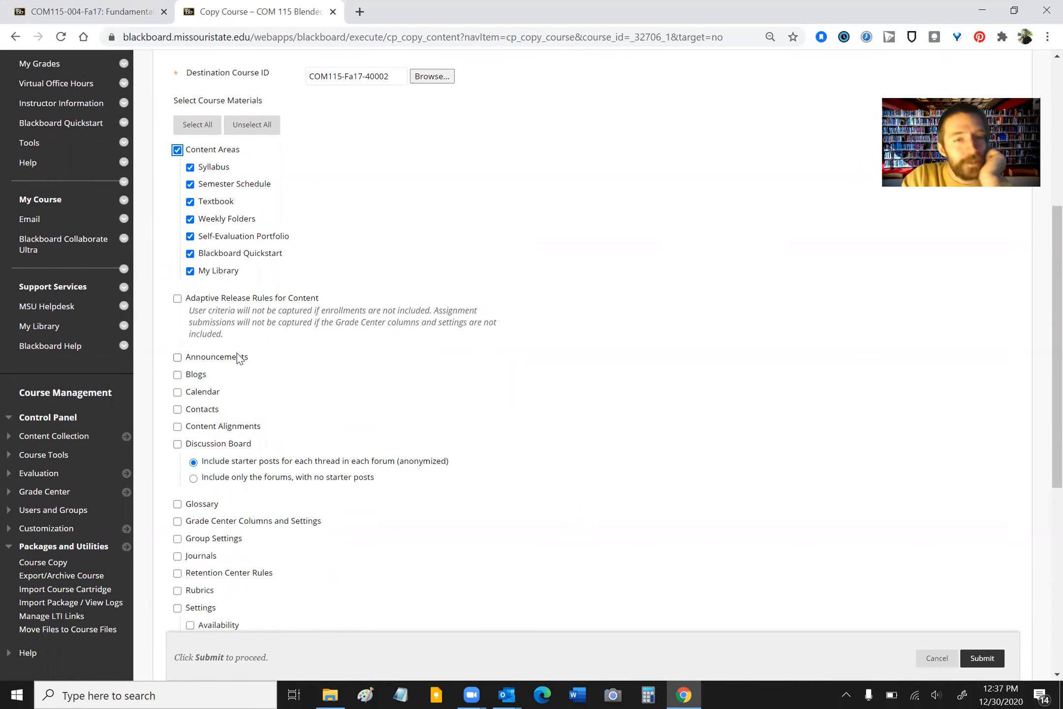
scroll(339, 383, "down", 1)
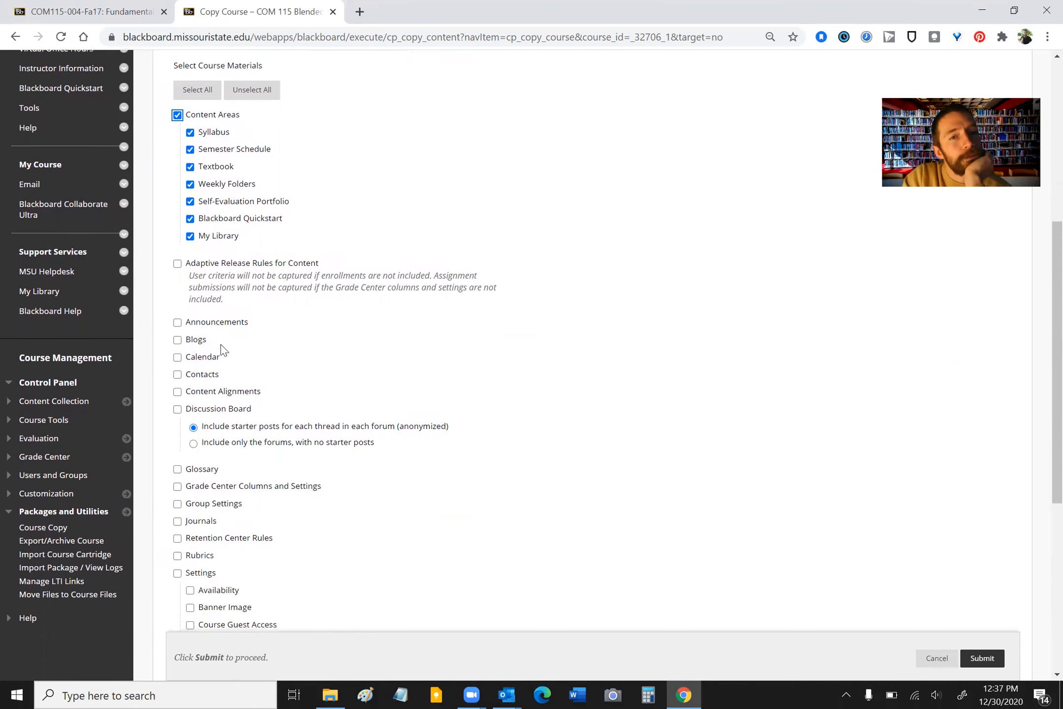
scroll(283, 397, "down", 4)
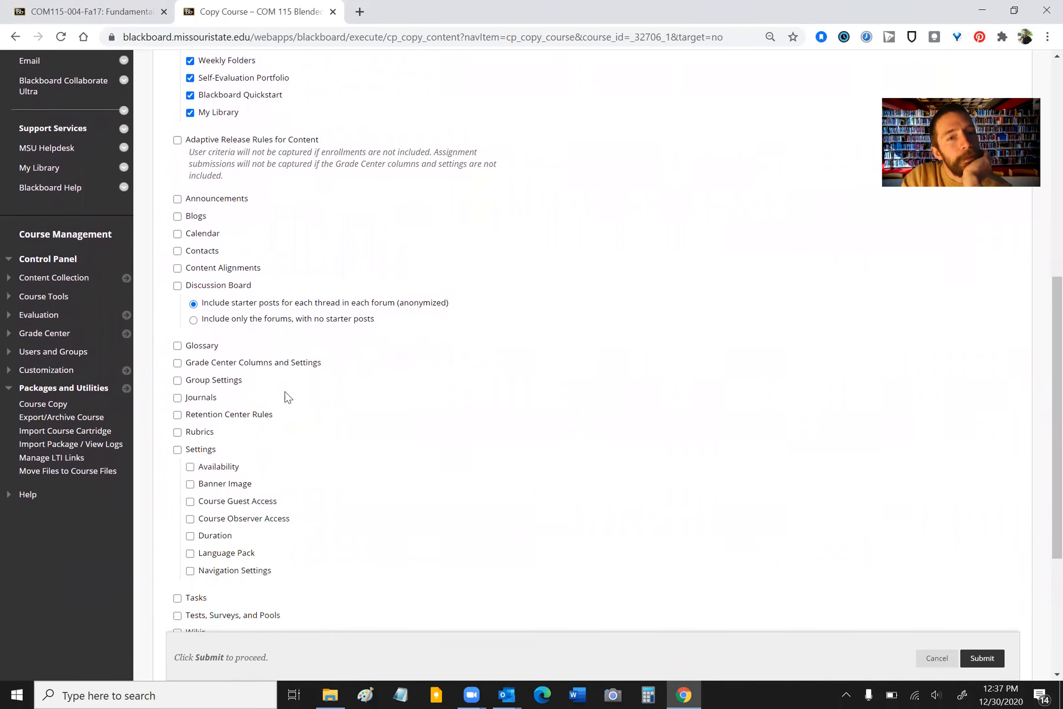
left_click(177, 279)
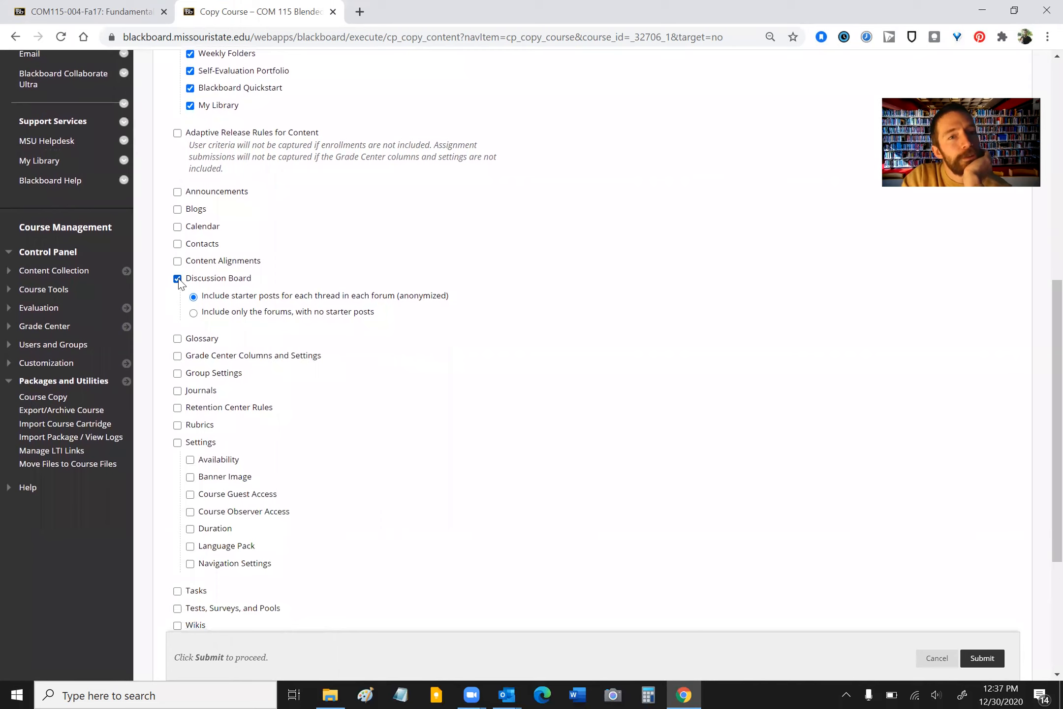
left_click(193, 312)
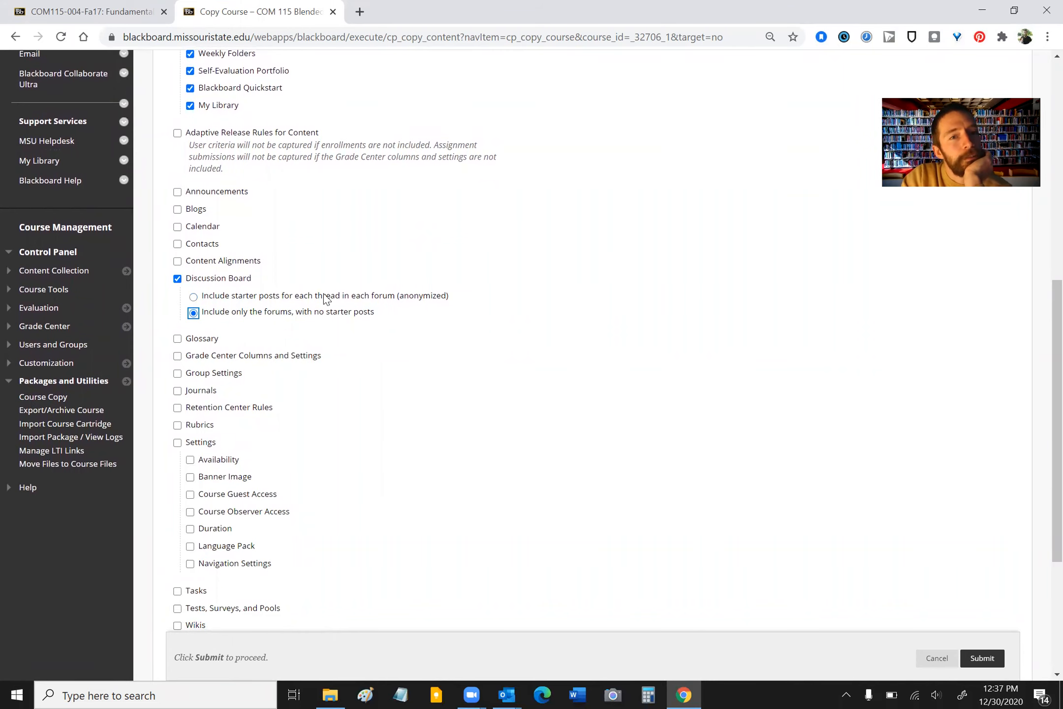
scroll(327, 300, "down", 2)
left_click(177, 331)
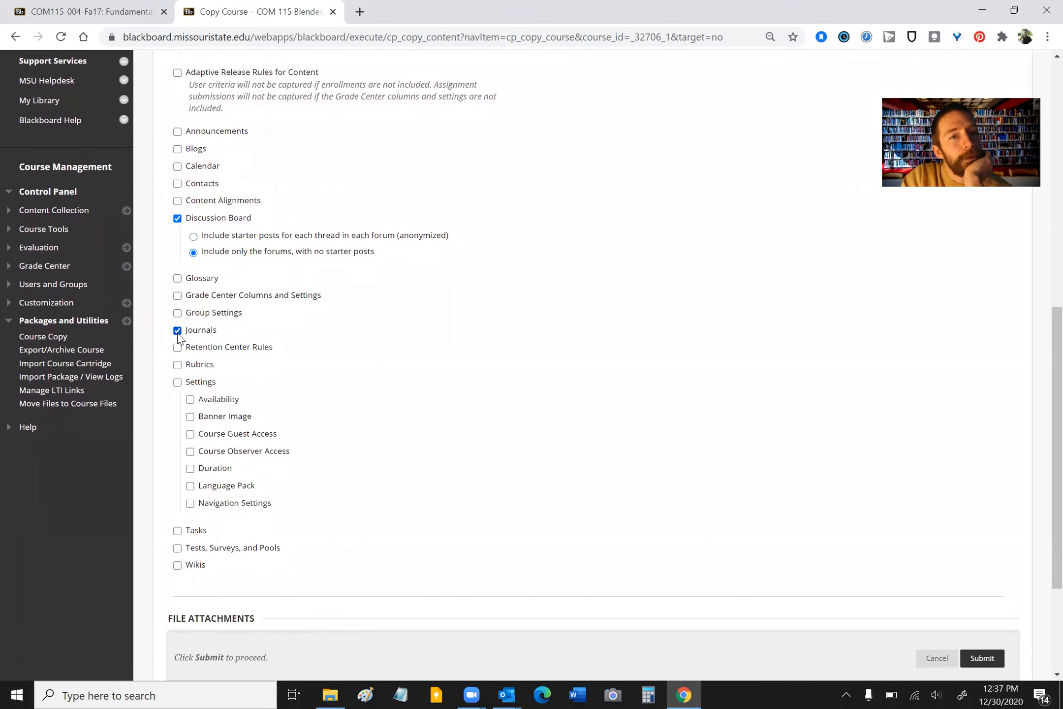
- Include Tests, Surveys, and Pools in the copy and submit the course copy request
scroll(256, 420, "up", 1)
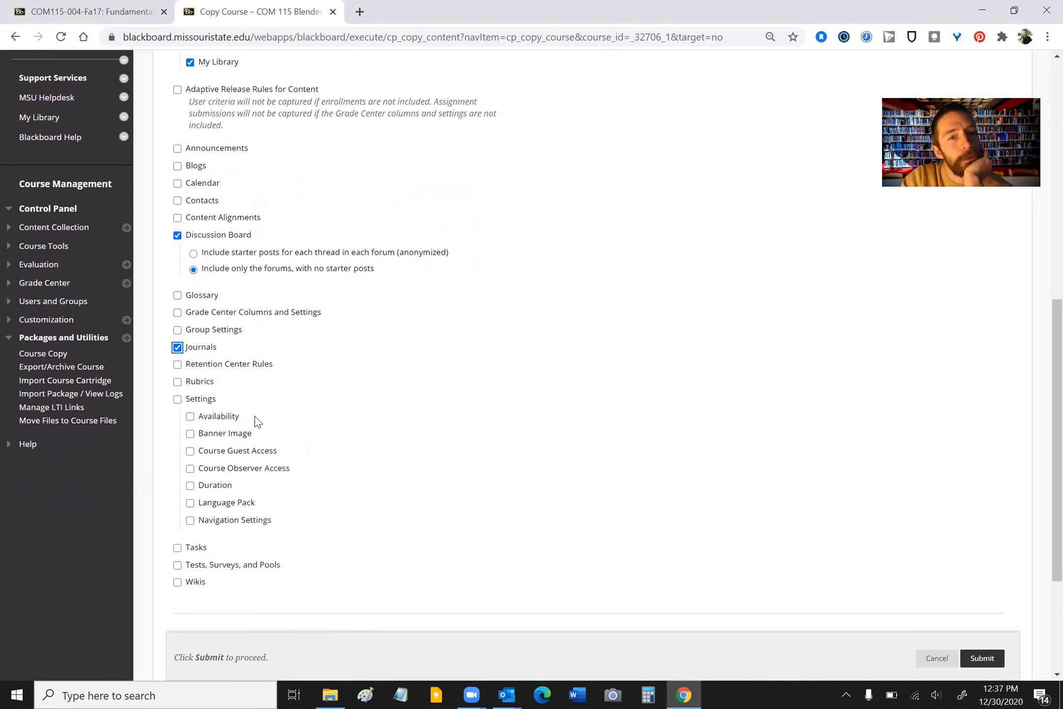
scroll(251, 417, "down", 2)
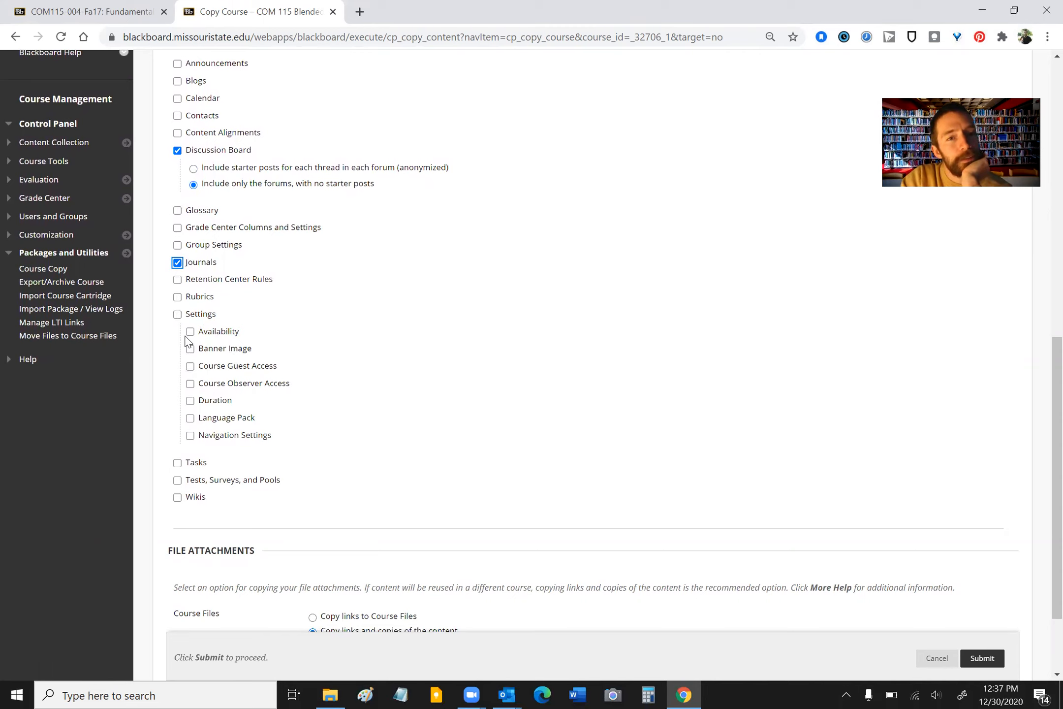
scroll(288, 398, "down", 1)
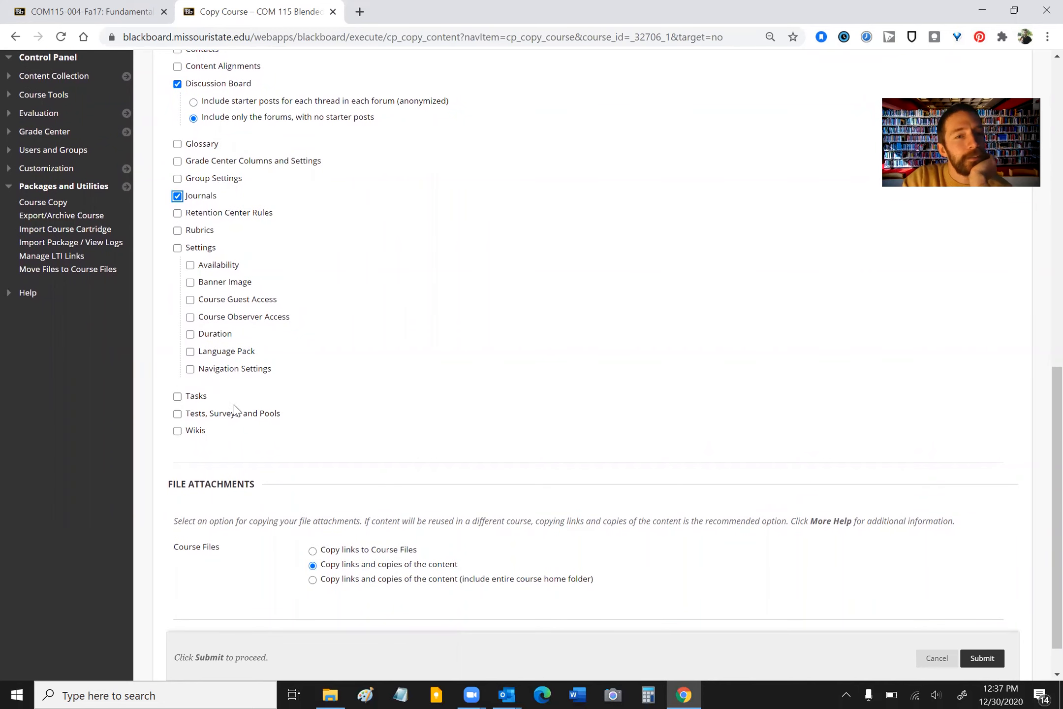
left_click(178, 415)
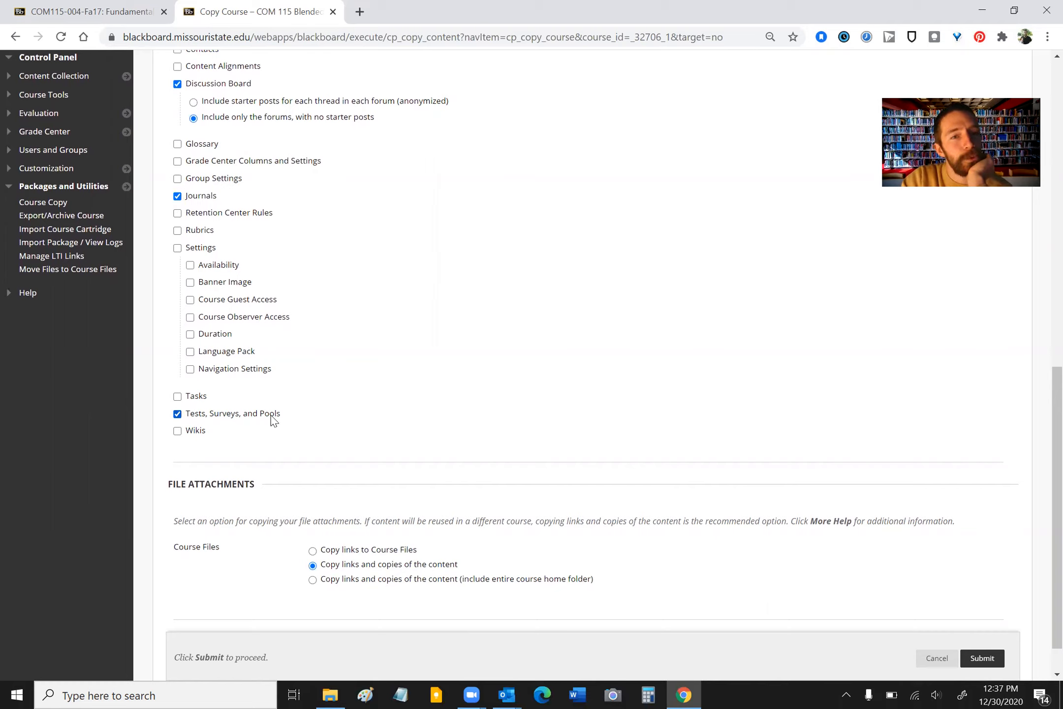
double_click(197, 414)
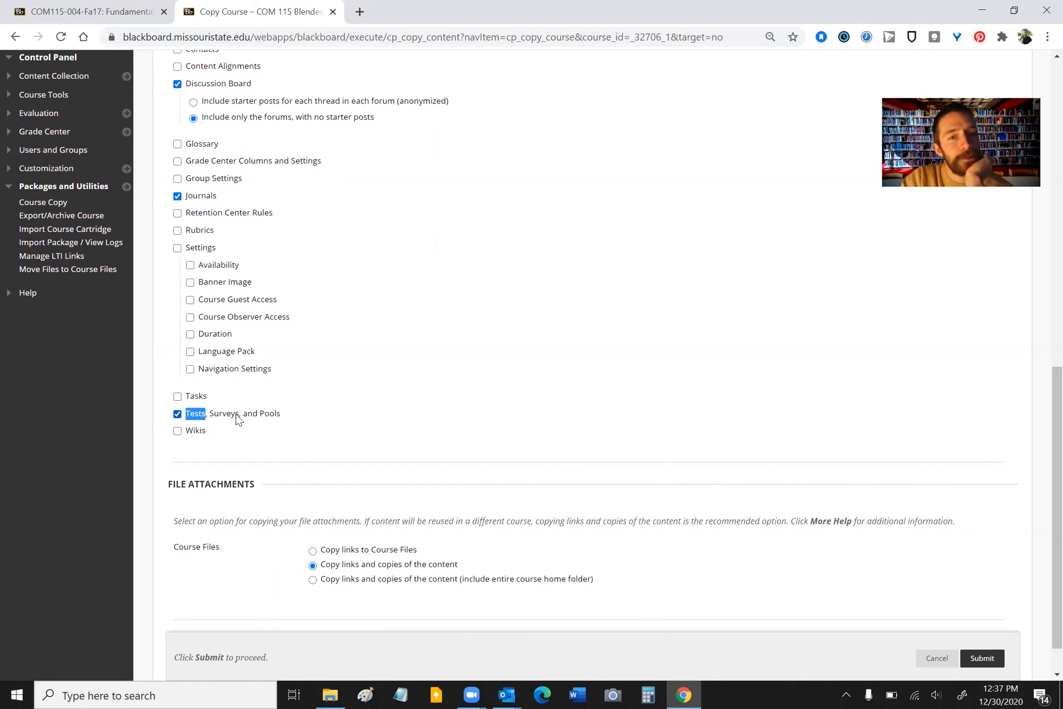
left_click(269, 415)
left_click(178, 415)
scroll(343, 422, "down", 1)
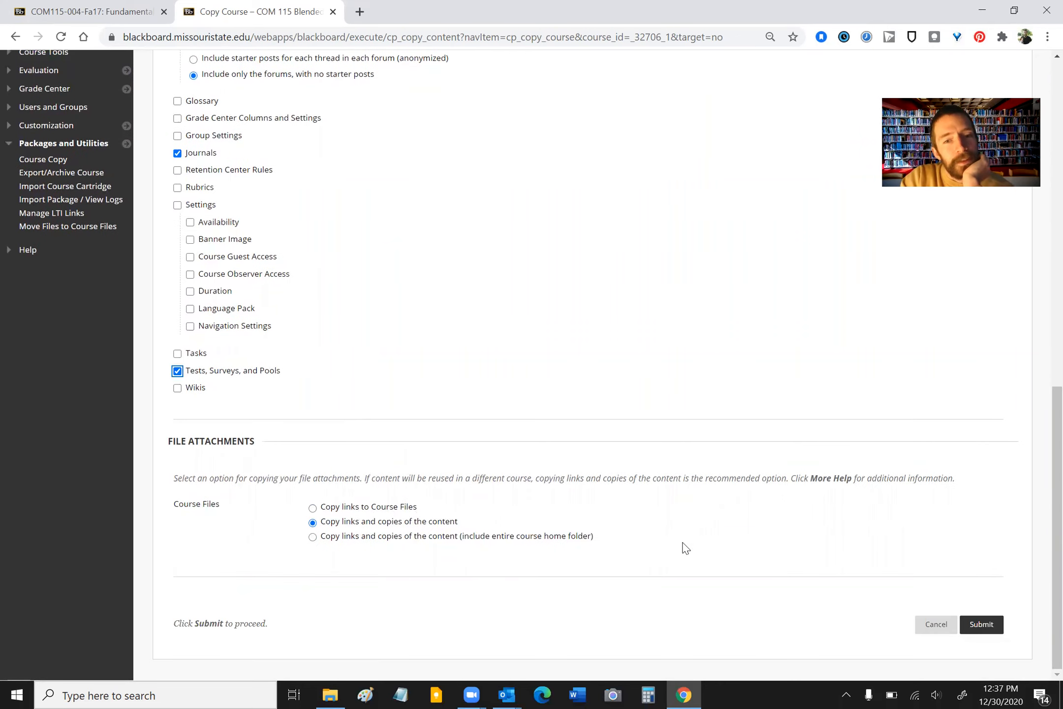
left_click(986, 625)
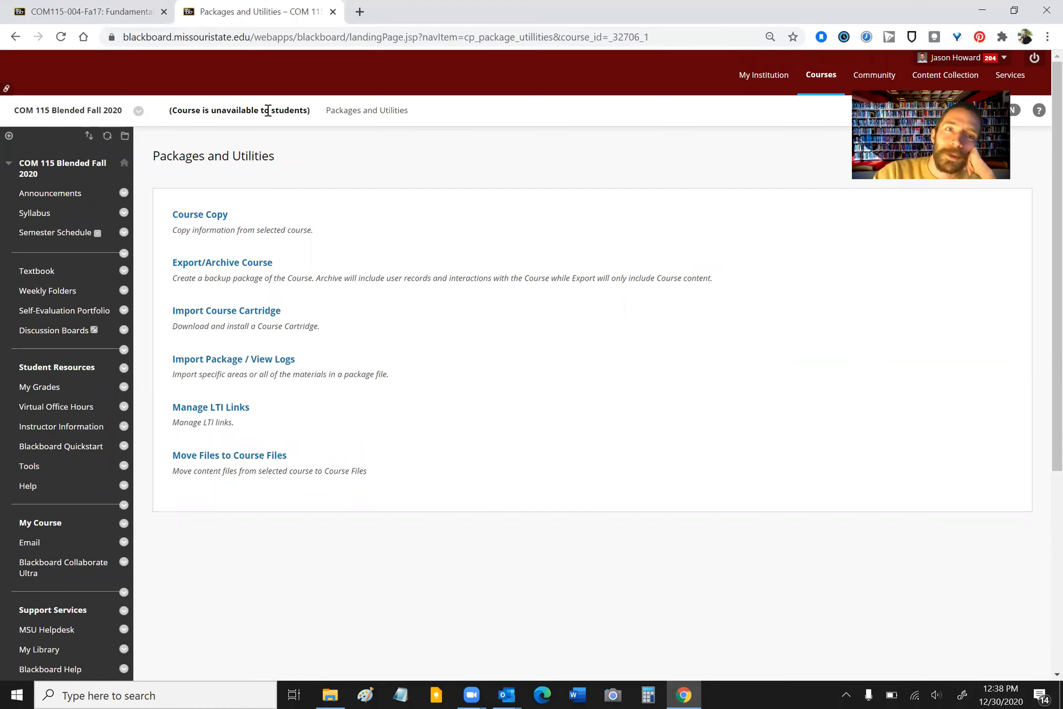
left_click(999, 692)
left_click(717, 458)
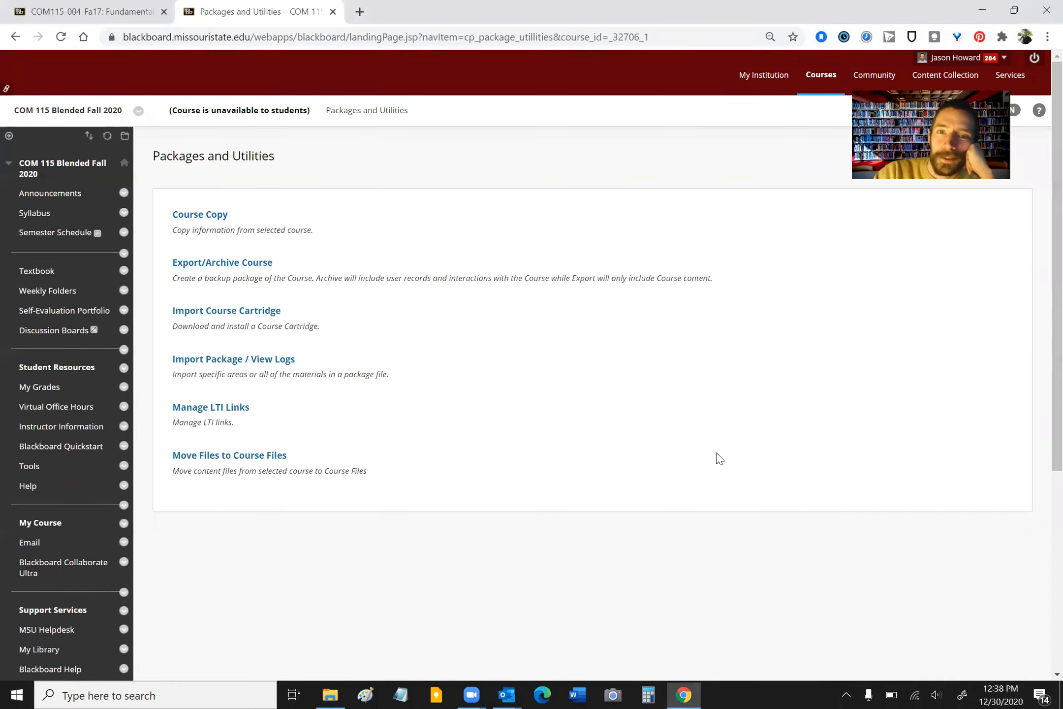
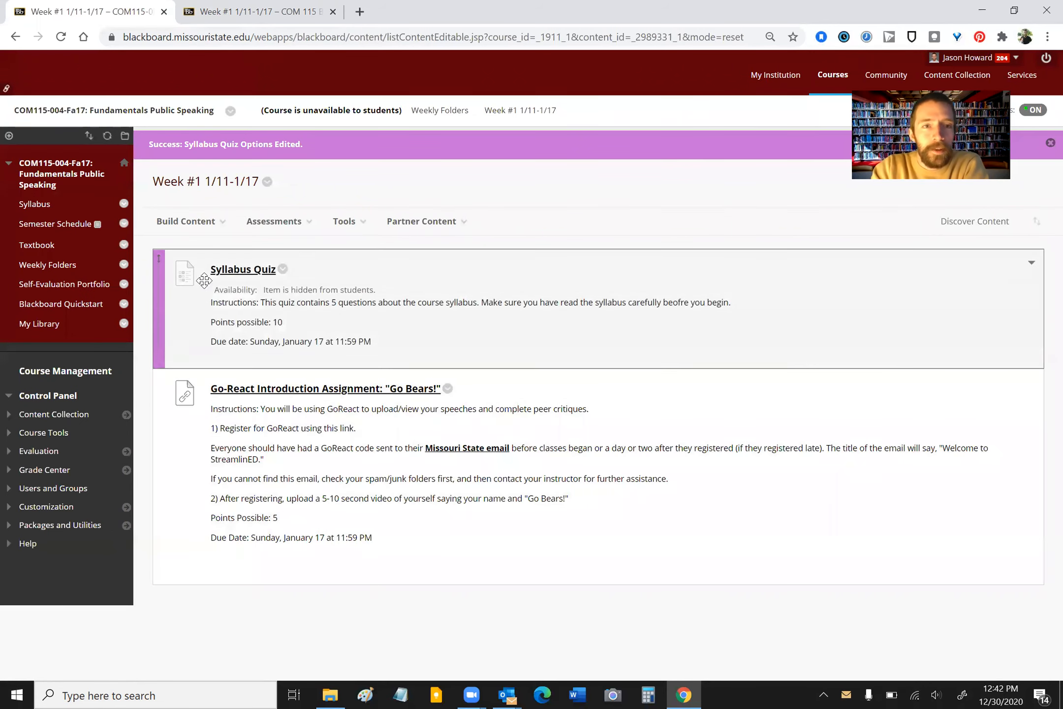
- Preview the Syllabus Quiz in the Week #1 folder as a test taker, and leave the preview to return to the folder
left_click(235, 273)
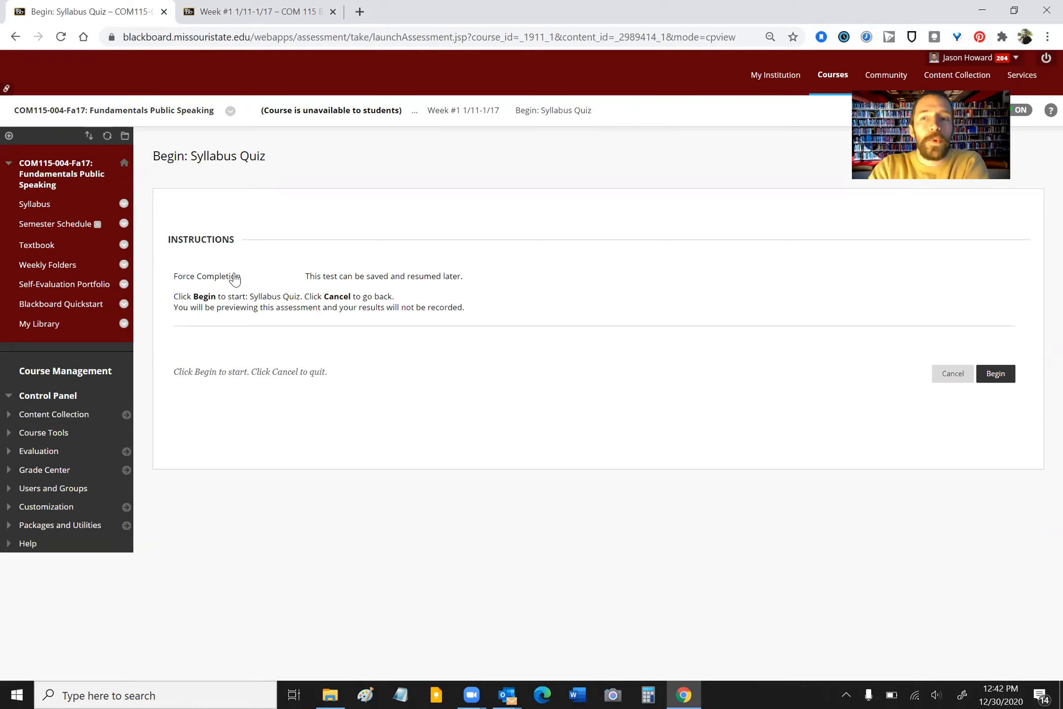
left_click(1001, 380)
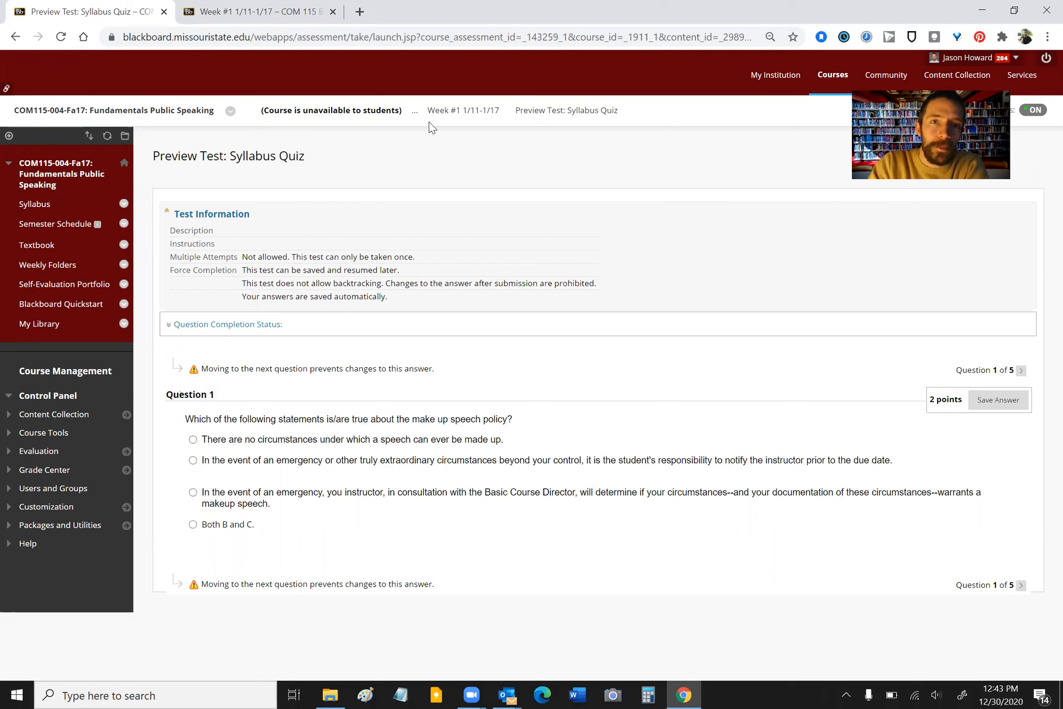
left_click(468, 113)
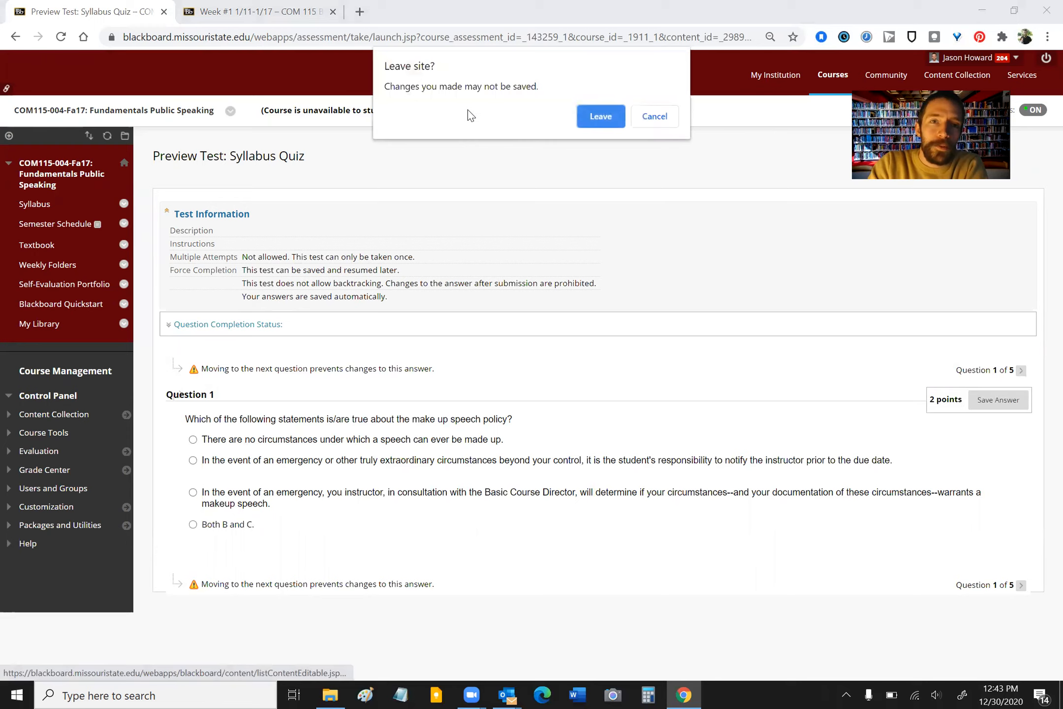
left_click(602, 117)
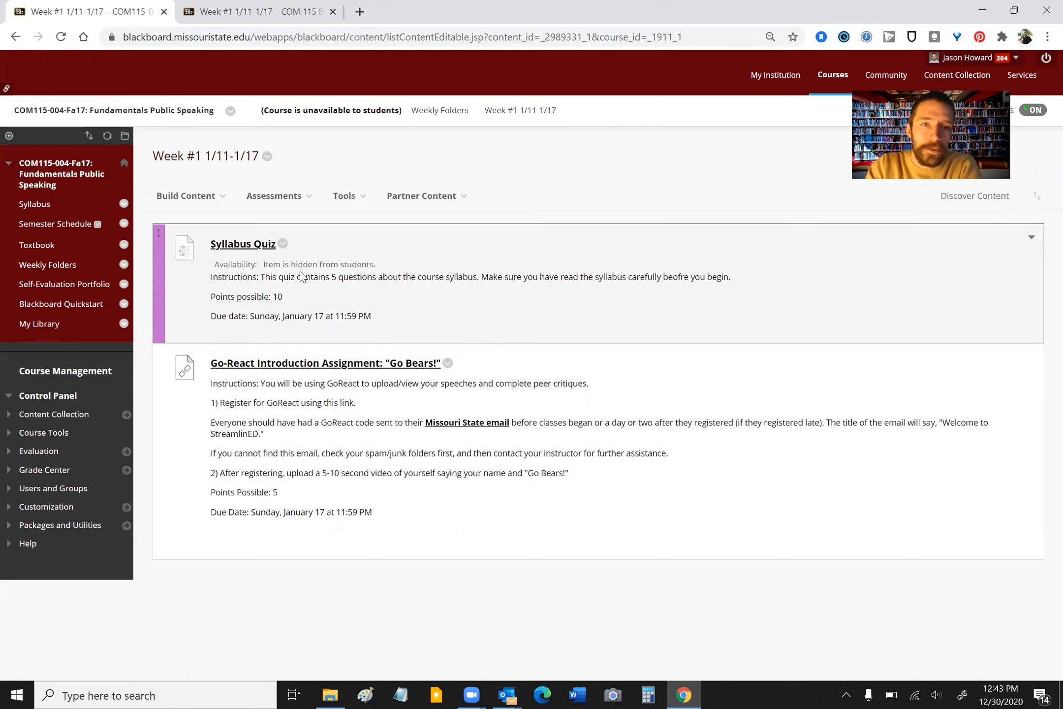
- Open the Syllabus Quiz for editing and review all of its questions, answers and feedback
left_click(283, 244)
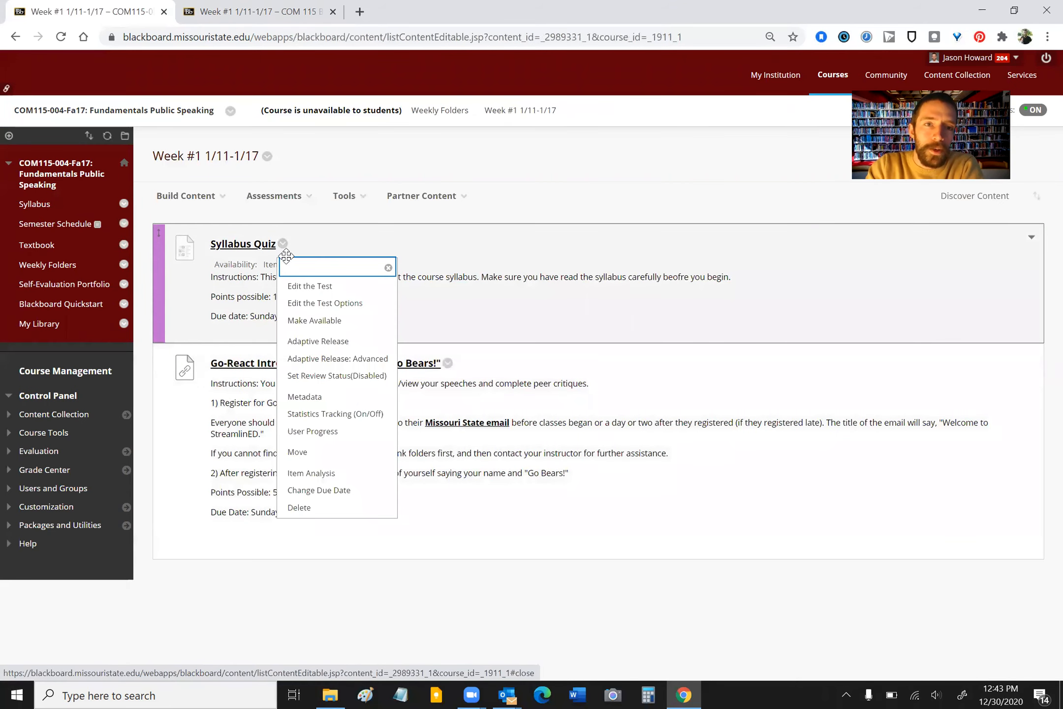
left_click(322, 290)
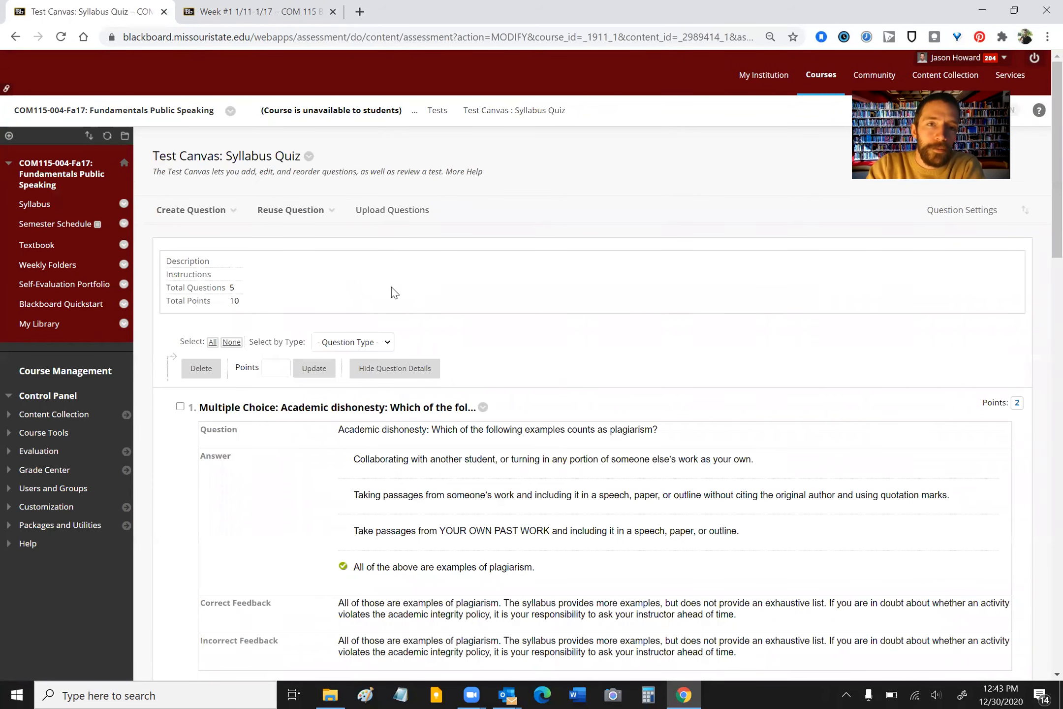
scroll(391, 295, "down", 3)
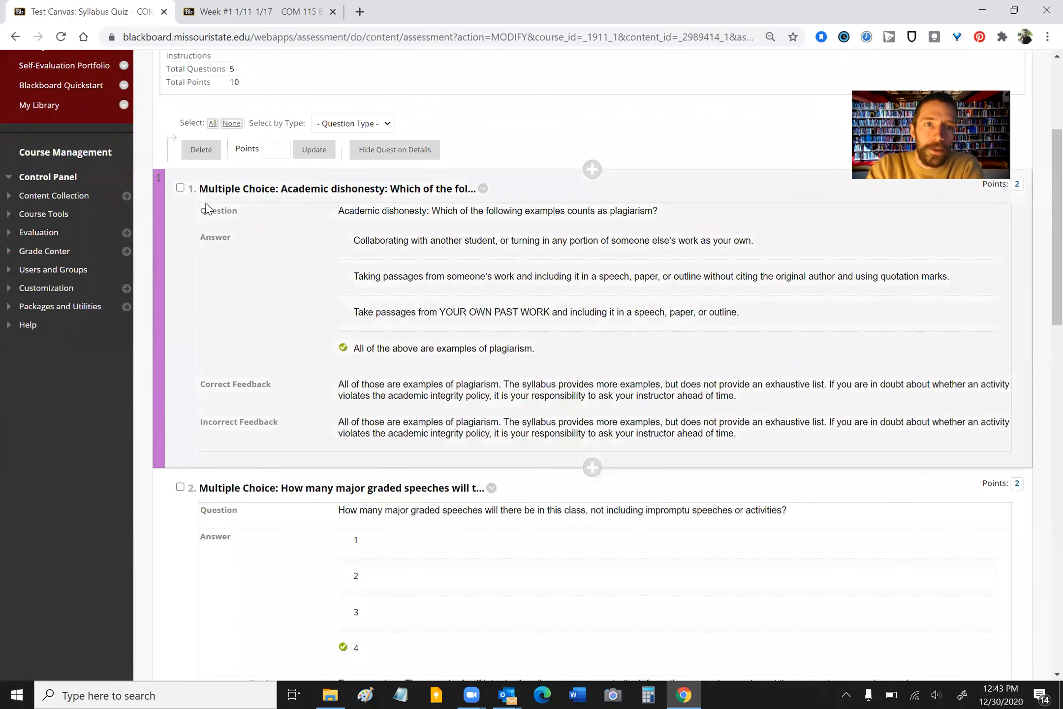
scroll(423, 253, "down", 1)
scroll(422, 253, "down", 10)
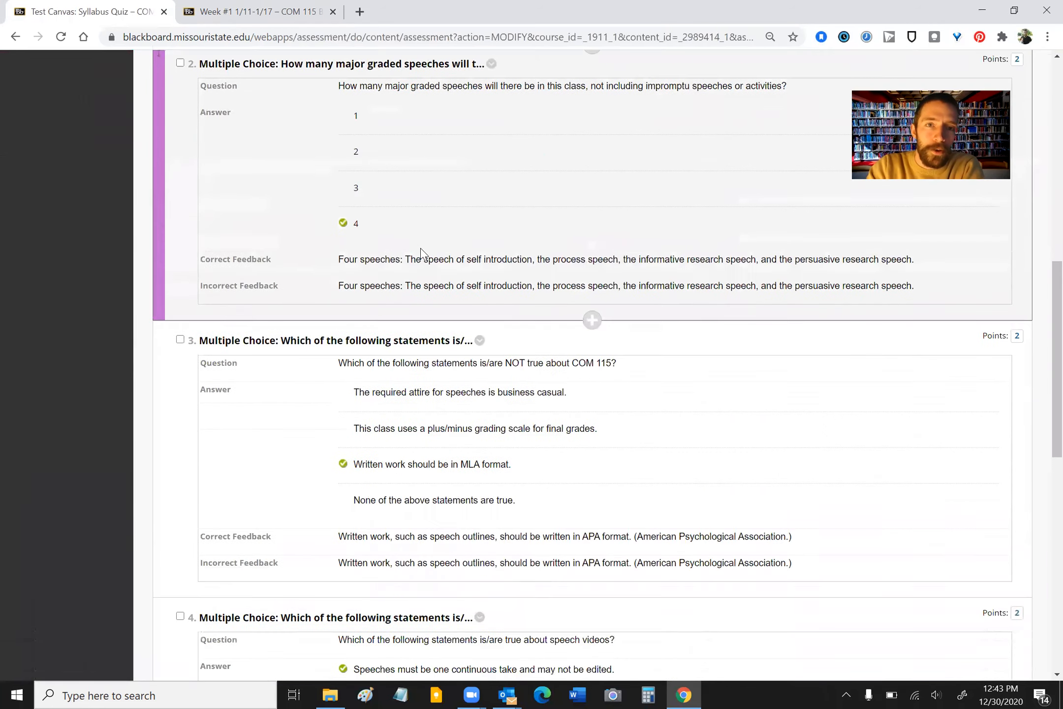
scroll(423, 253, "down", 5)
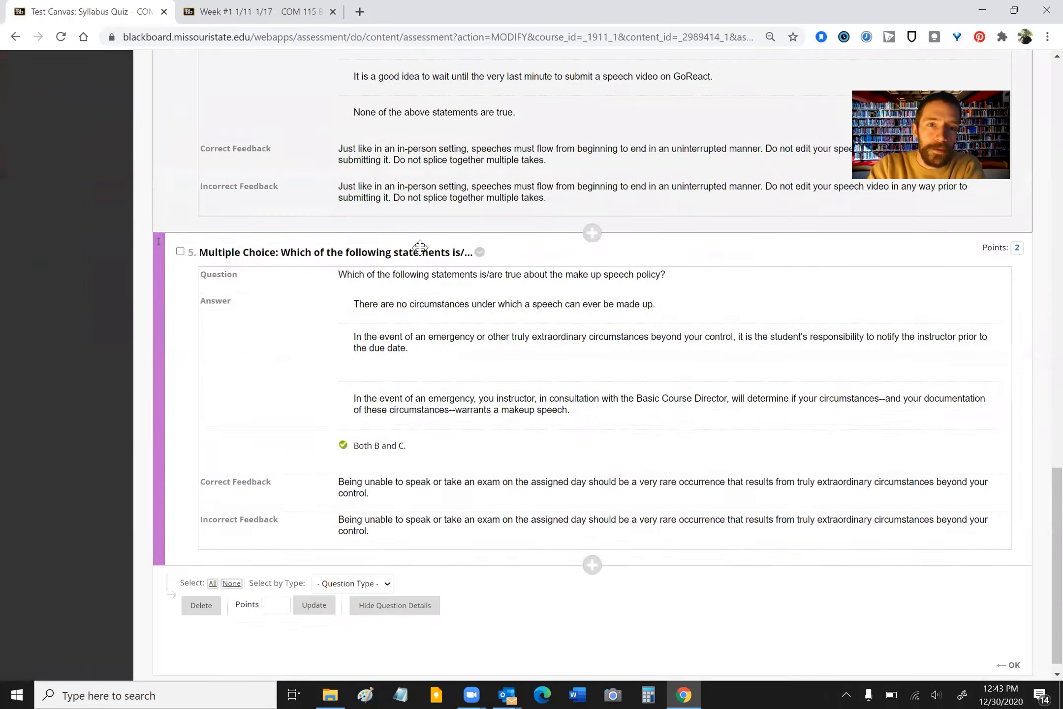
scroll(442, 404, "up", 9)
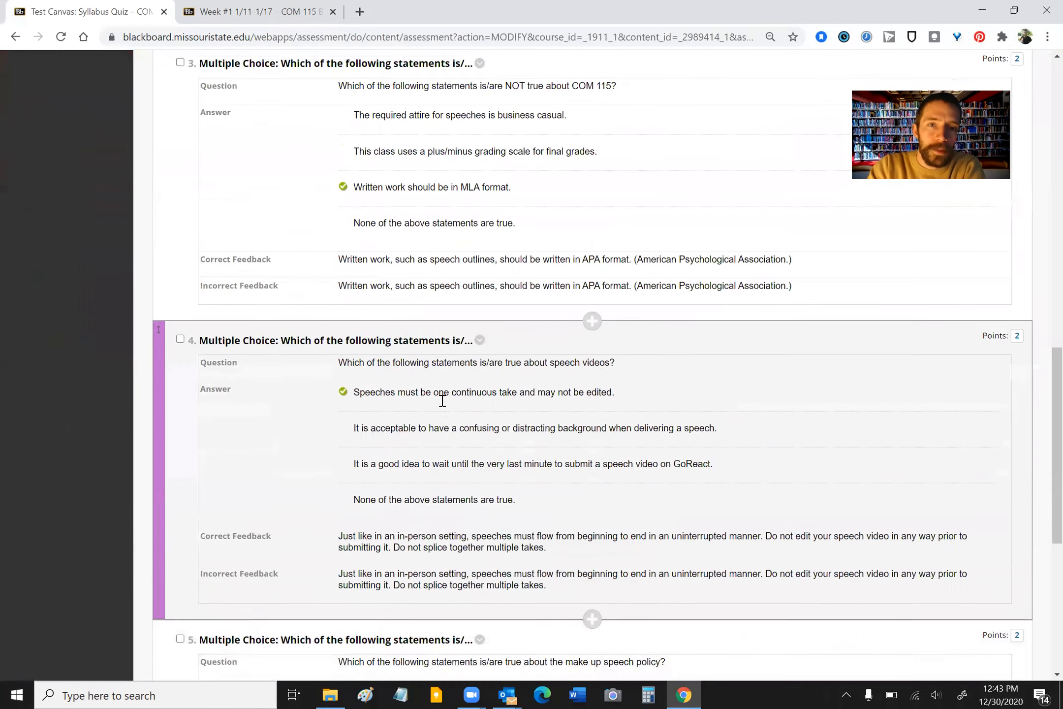
scroll(442, 405, "up", 12)
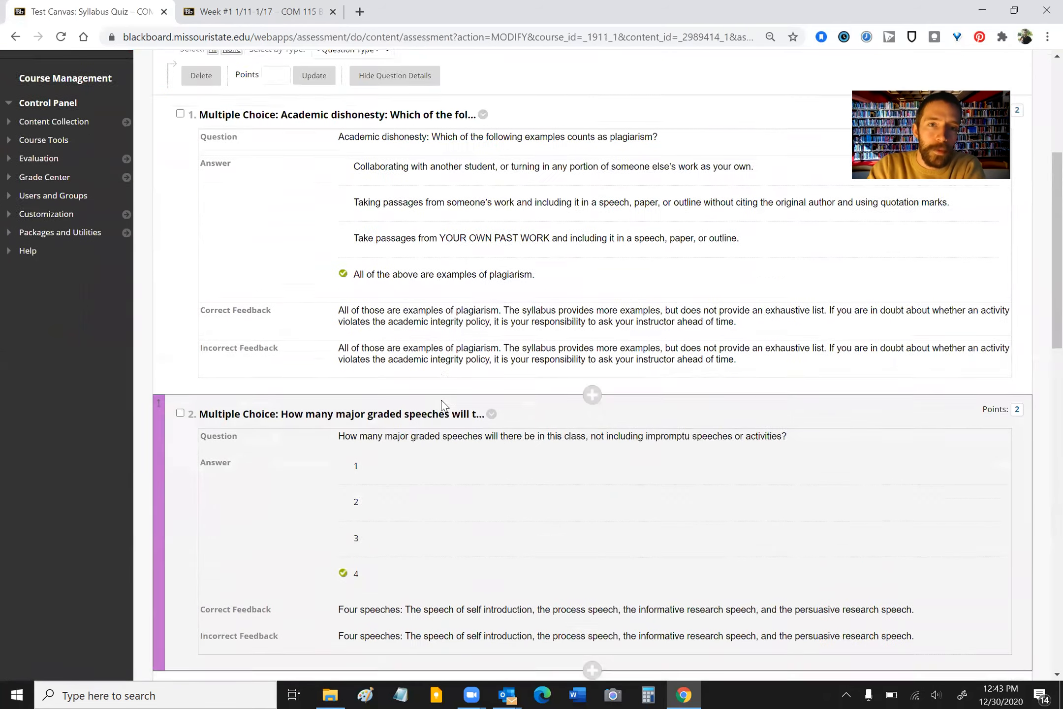
scroll(442, 402, "up", 1)
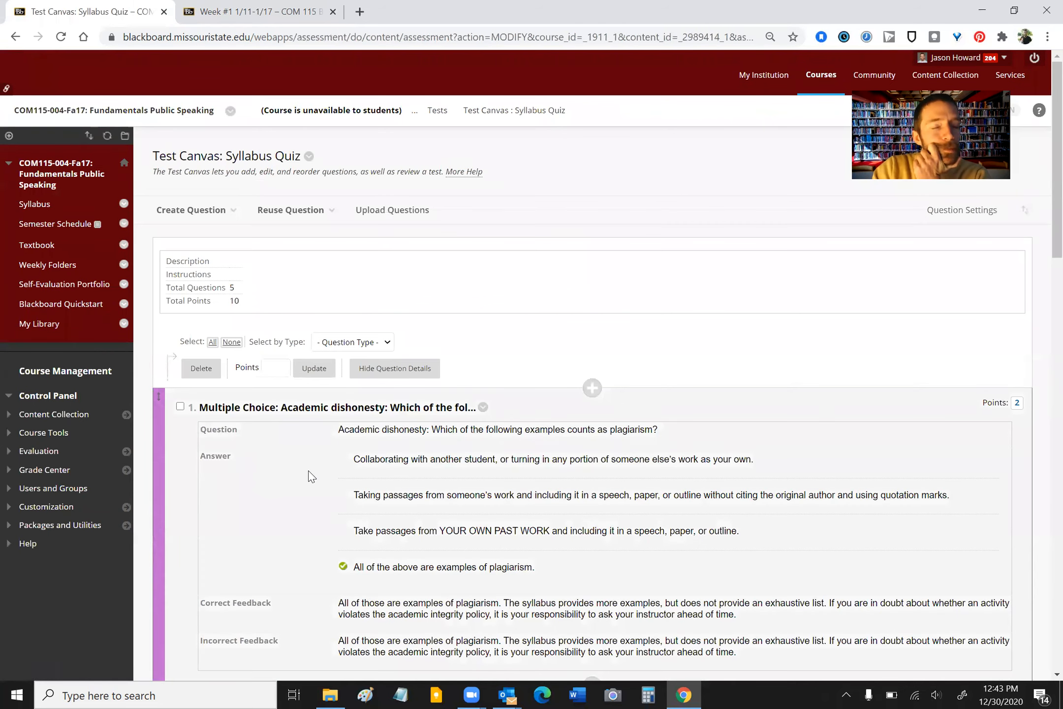
- Check the options for creating and reusing questions, and find the questions stored in the Syllabus Quiz pool
left_click(288, 211)
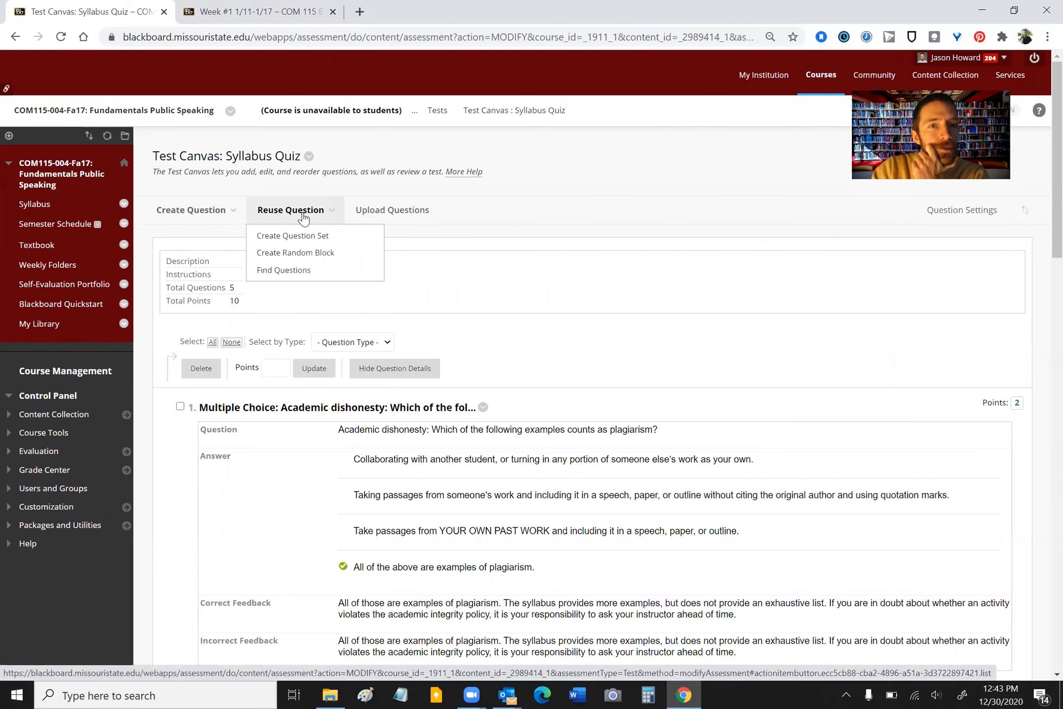
left_click(181, 212)
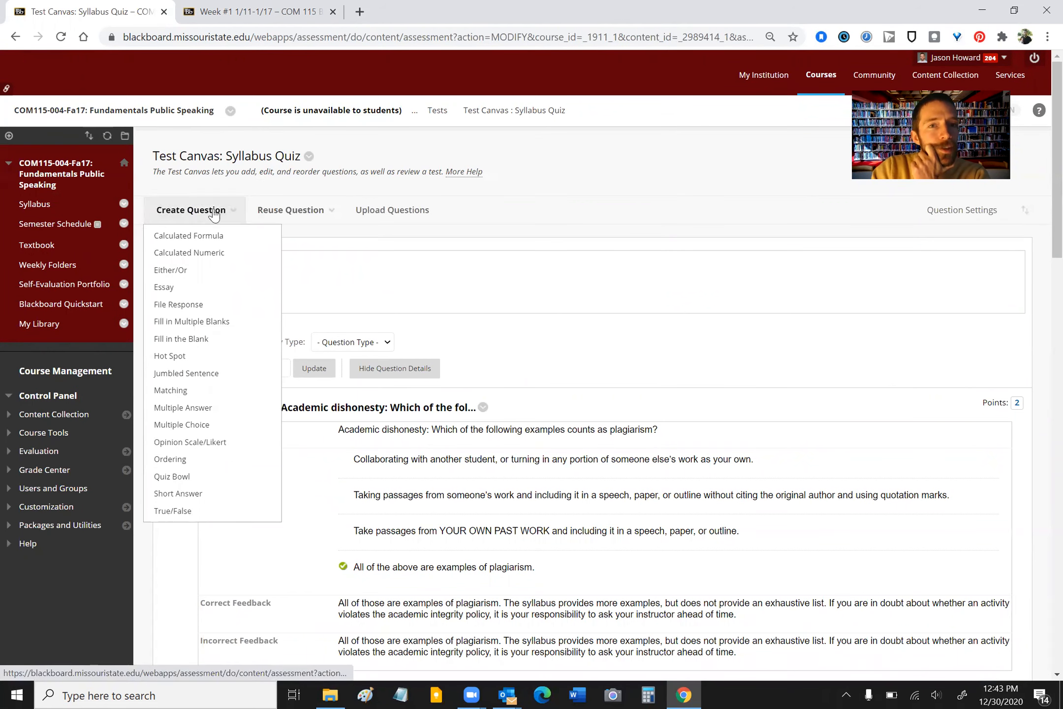
left_click(194, 211)
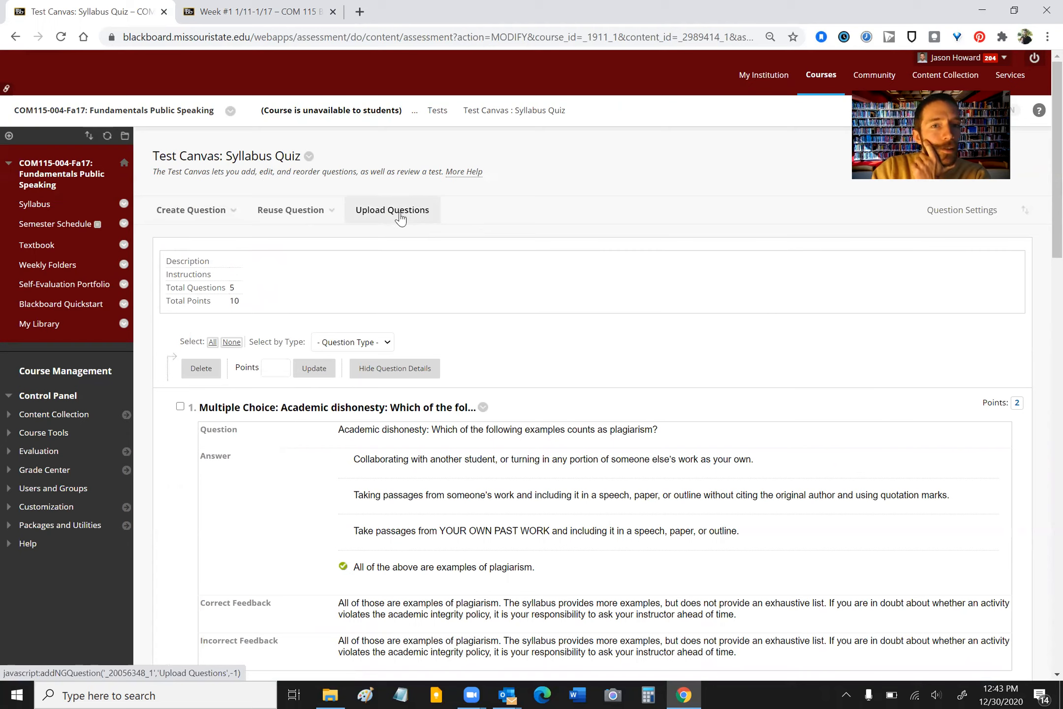
left_click(310, 211)
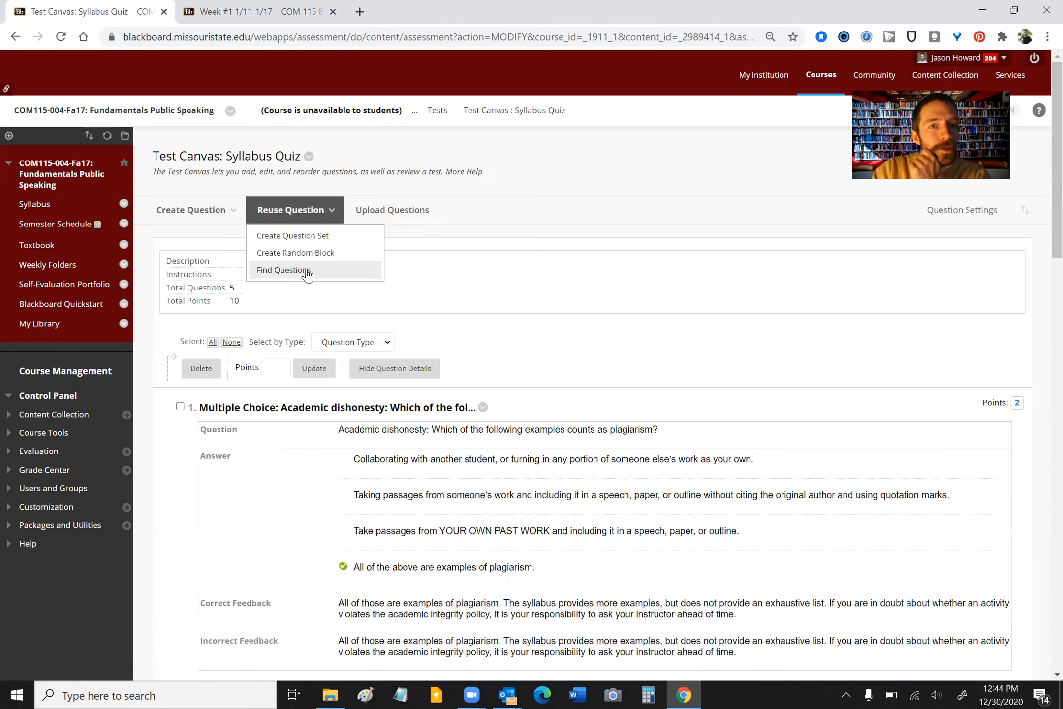
left_click(285, 275)
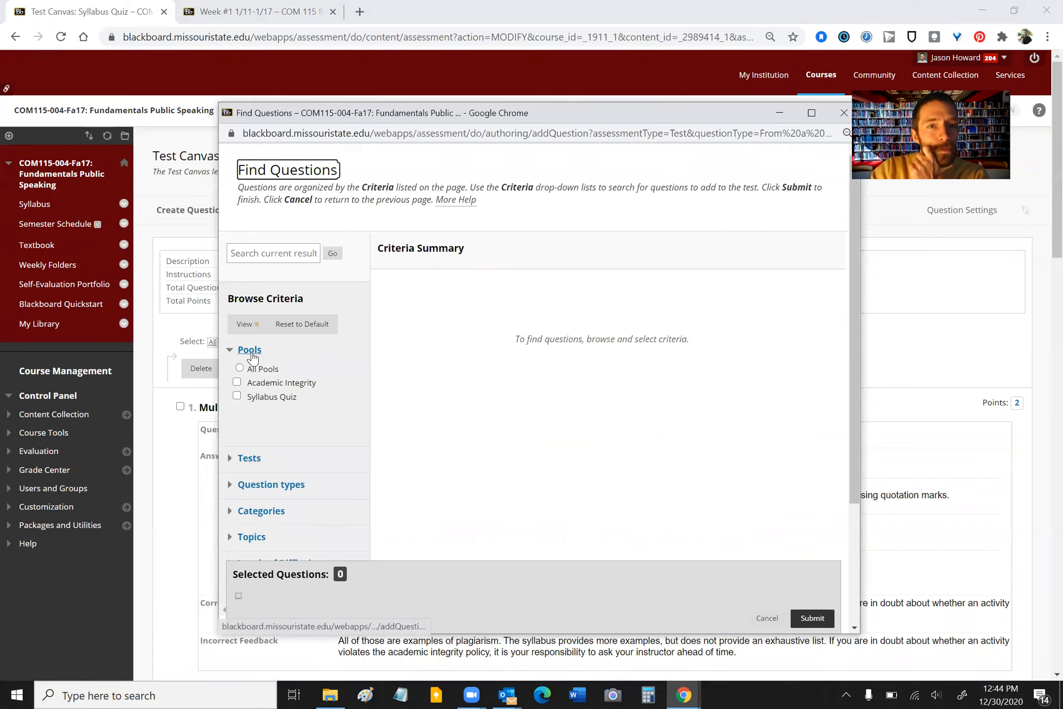
left_click(237, 396)
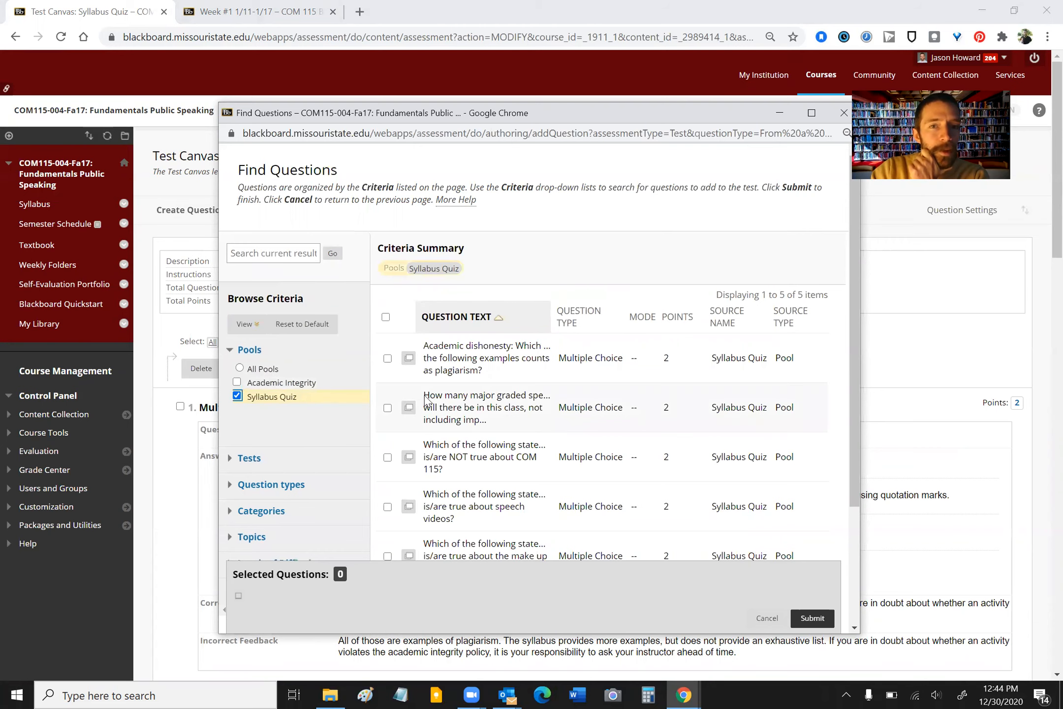
scroll(433, 401, "down", 3)
scroll(452, 396, "up", 2)
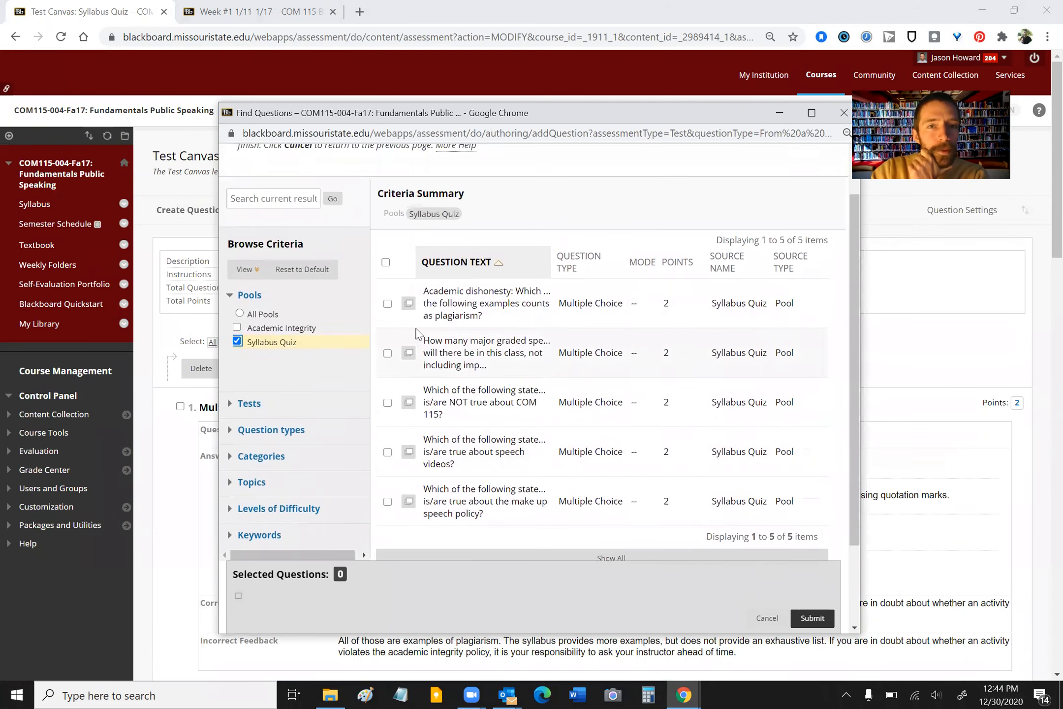
- Select all questions from the Syllabus Quiz pool for copying, discard the selection, and look over the quiz's existing questions
left_click(386, 263)
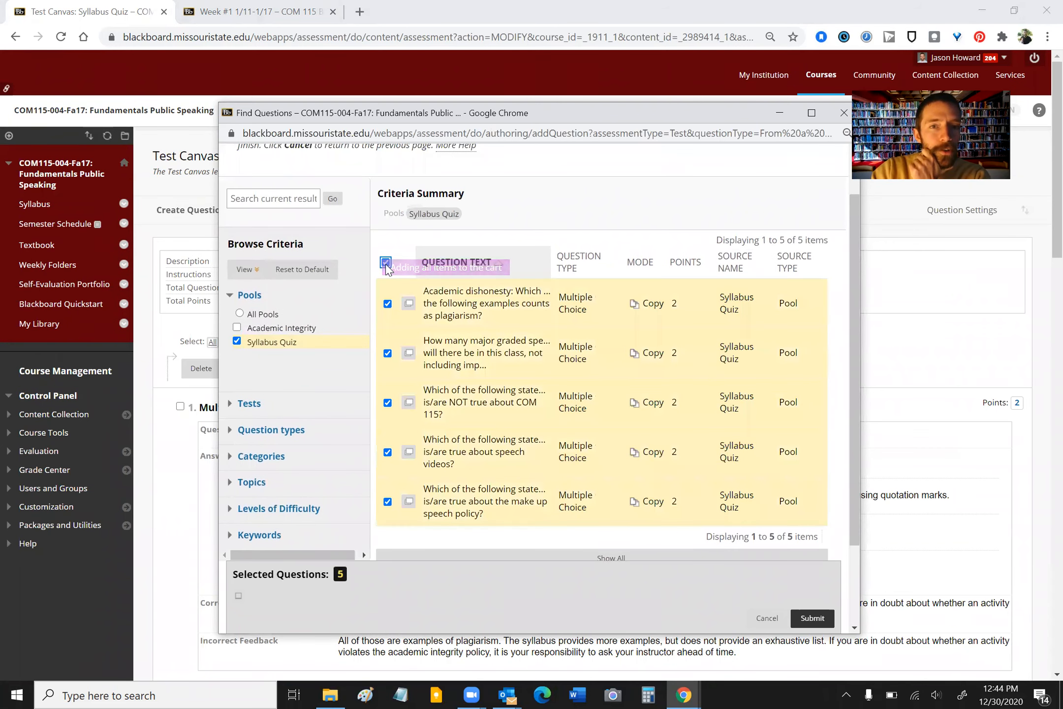
scroll(466, 344, "down", 1)
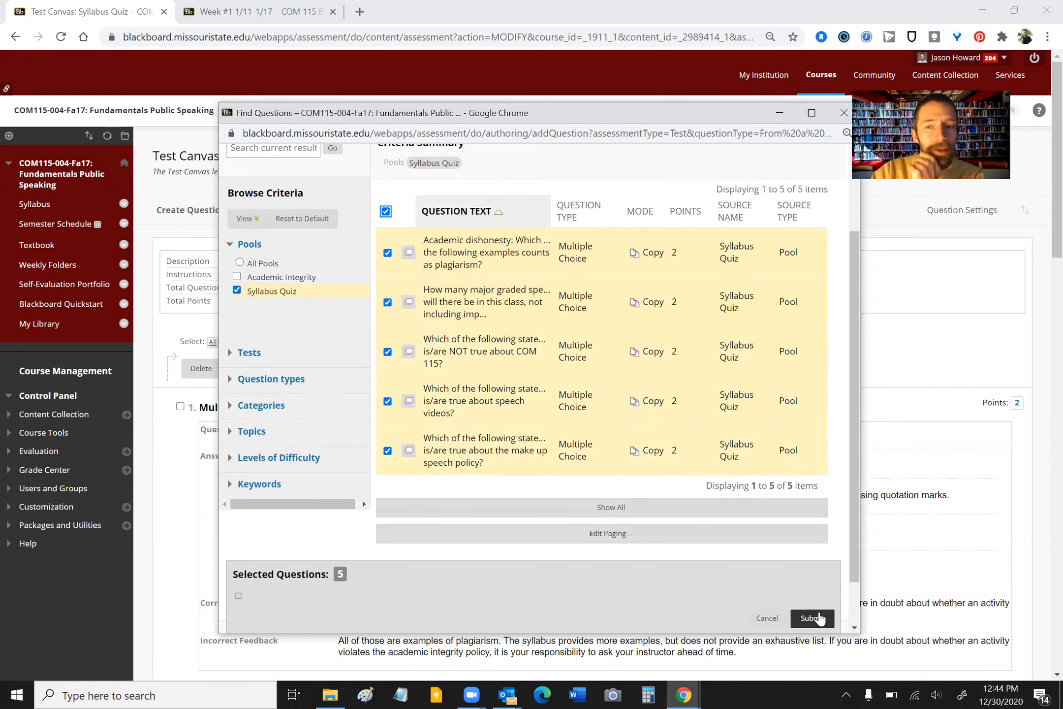
left_click(766, 619)
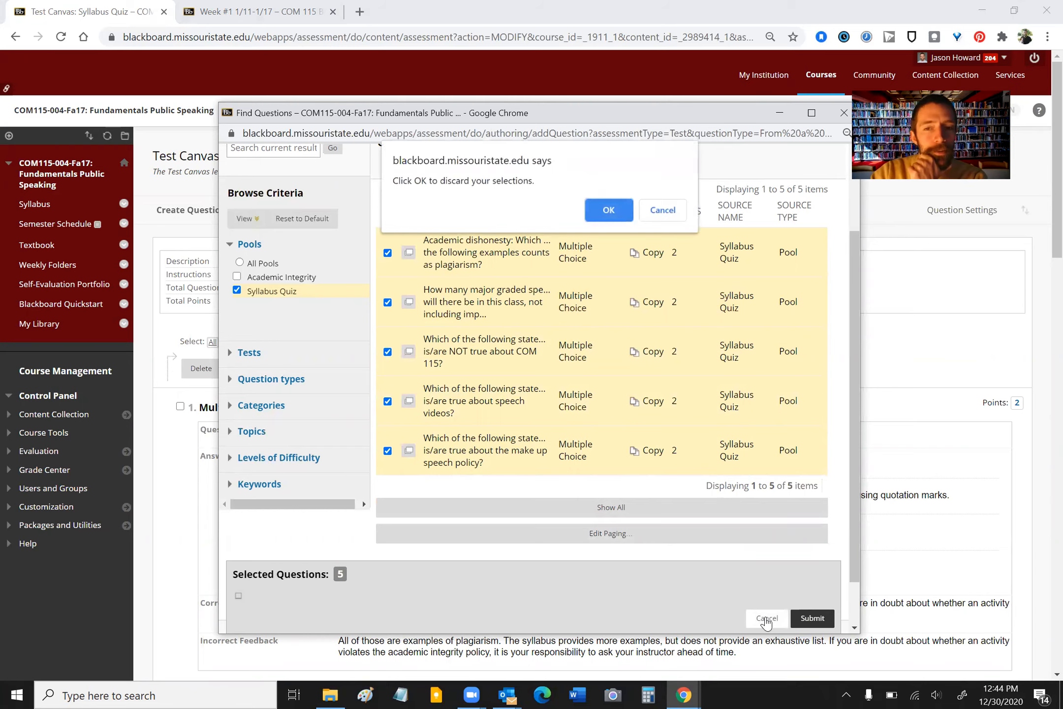
left_click(607, 211)
scroll(310, 507, "down", 15)
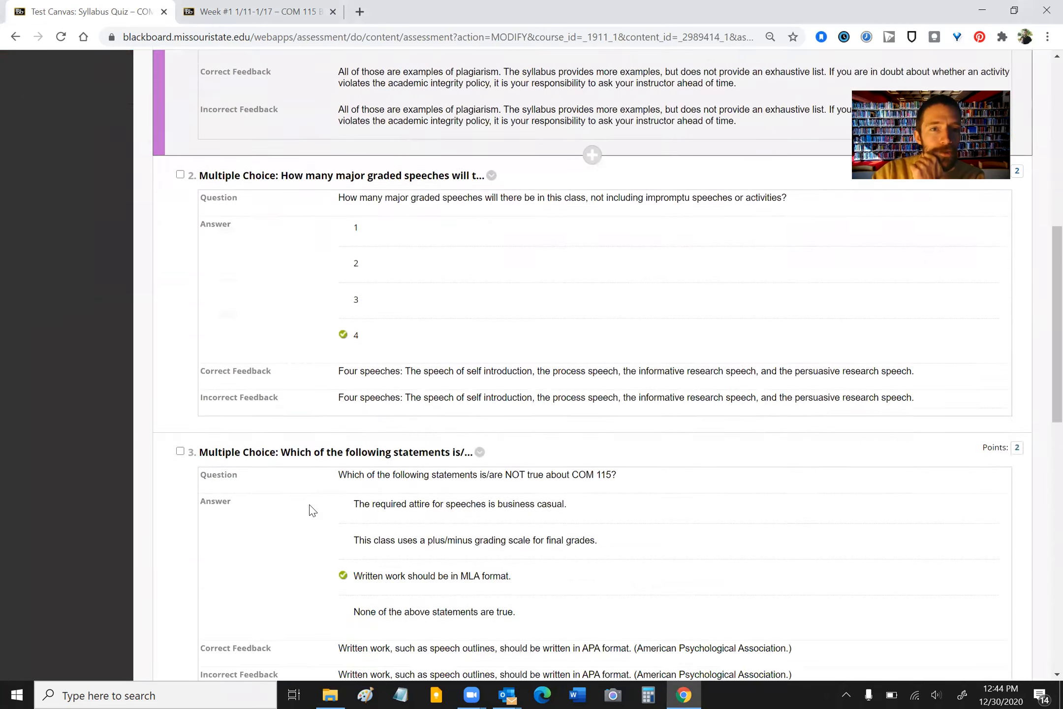
scroll(310, 507, "up", 20)
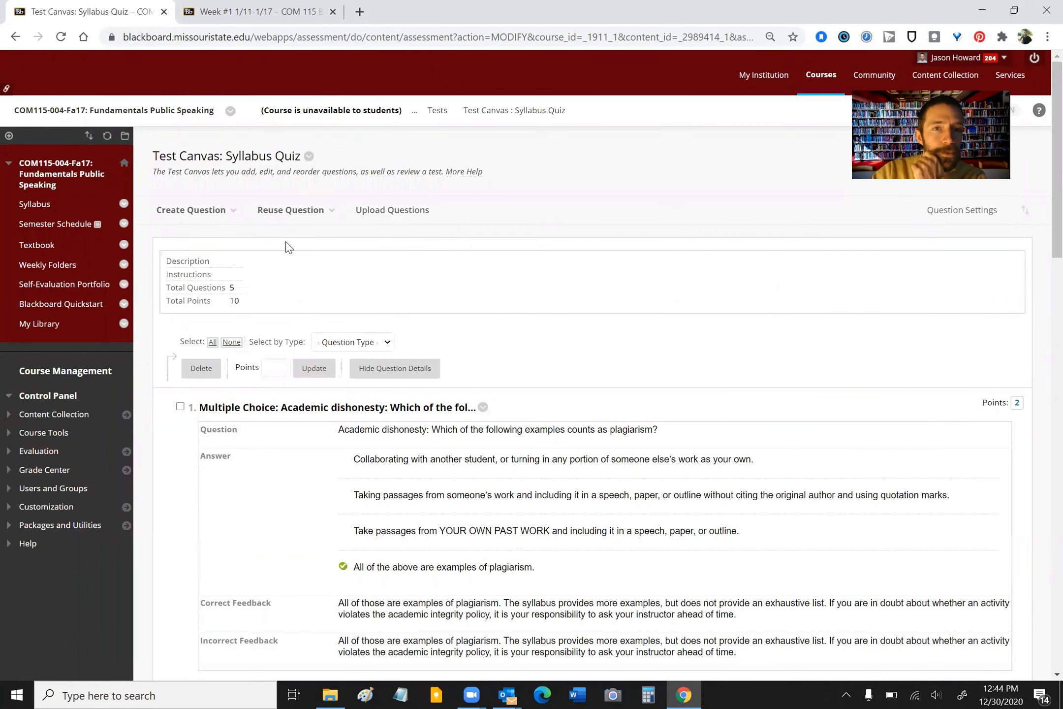
- Open the Week #8 3/1-3/7 folder in both COM115-004-Fa17 and the COM 115 Blended Fall 2020 master course for comparison
left_click(47, 264)
left_click(261, 12)
left_click(32, 294)
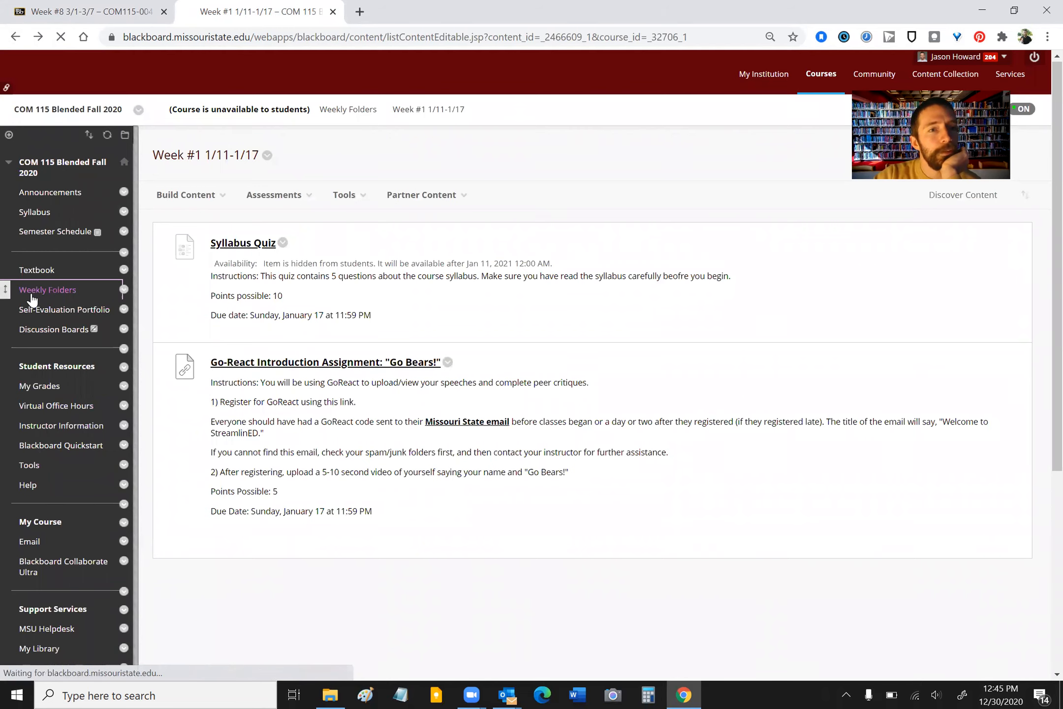
scroll(266, 408, "down", 15)
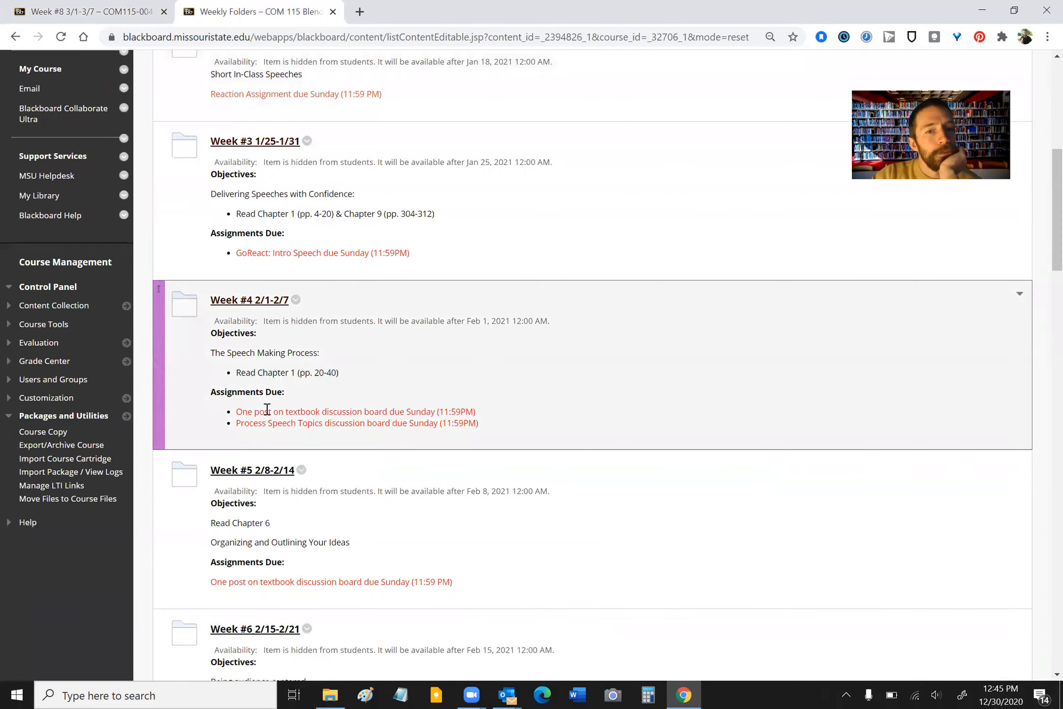
scroll(266, 507, "down", 3)
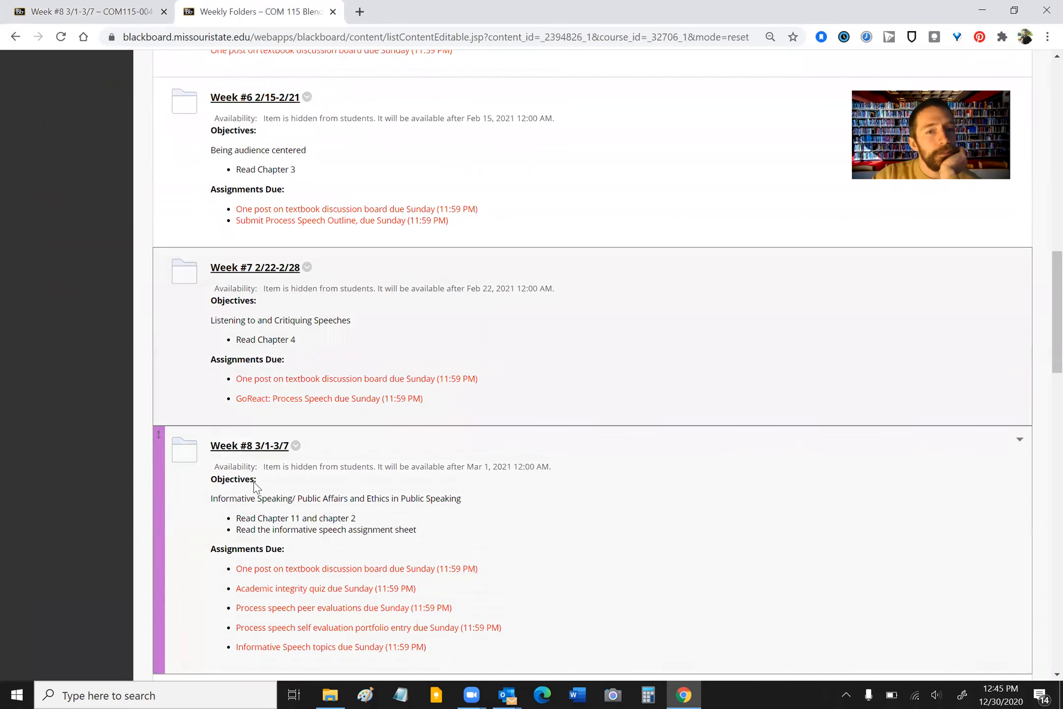
left_click(241, 452)
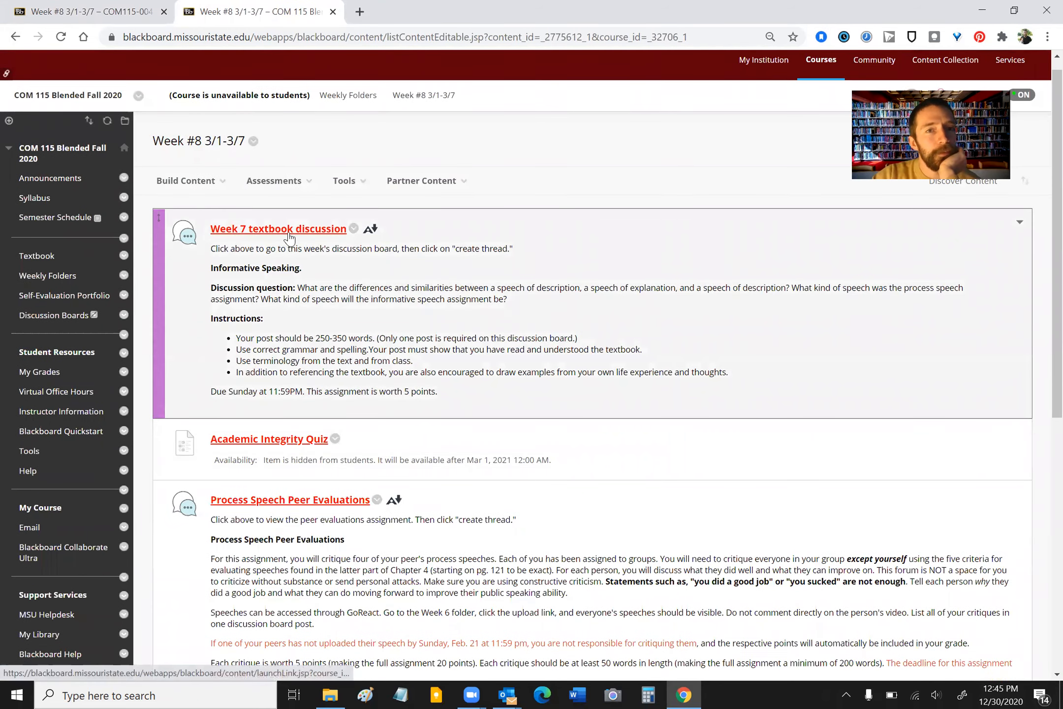
- Check the Week #8 folder of COM115-004-Fa17 against the master and add the existing Academic Integrity Quiz to it as a test
left_click(91, 12)
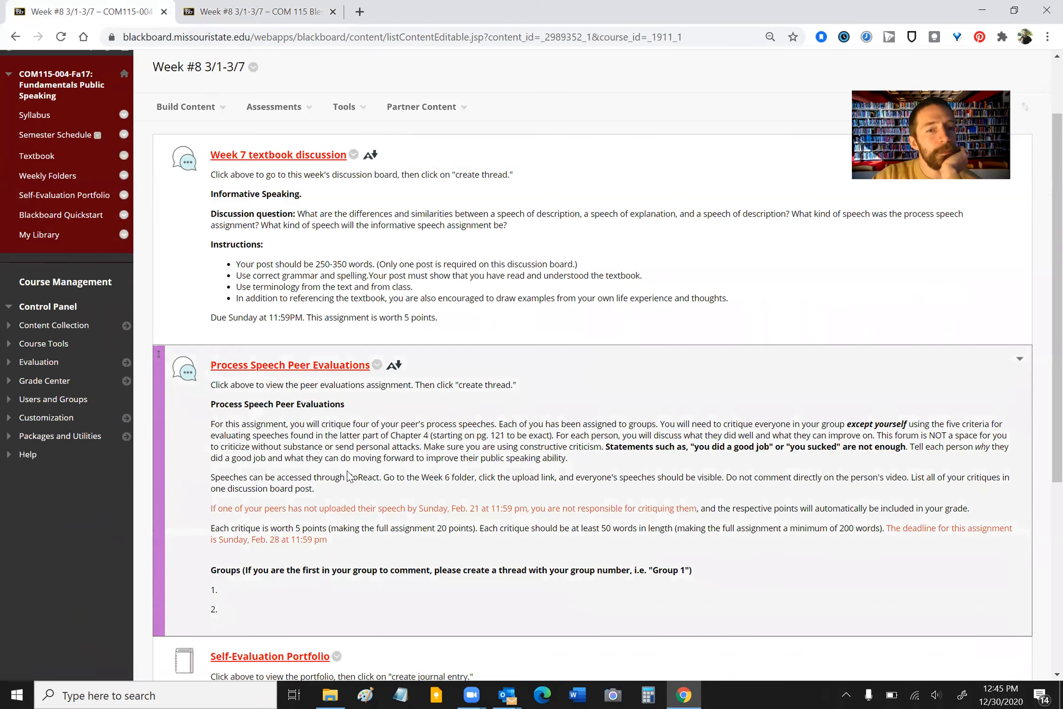
scroll(347, 471, "down", 5)
scroll(347, 471, "up", 8)
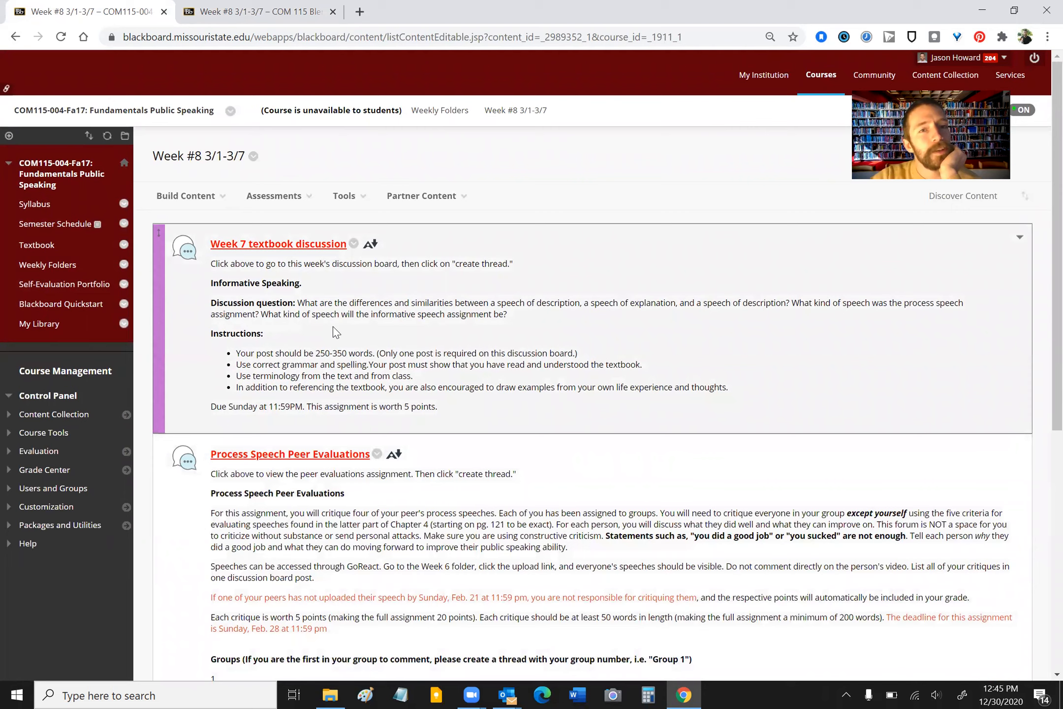
mouse_move(275, 200)
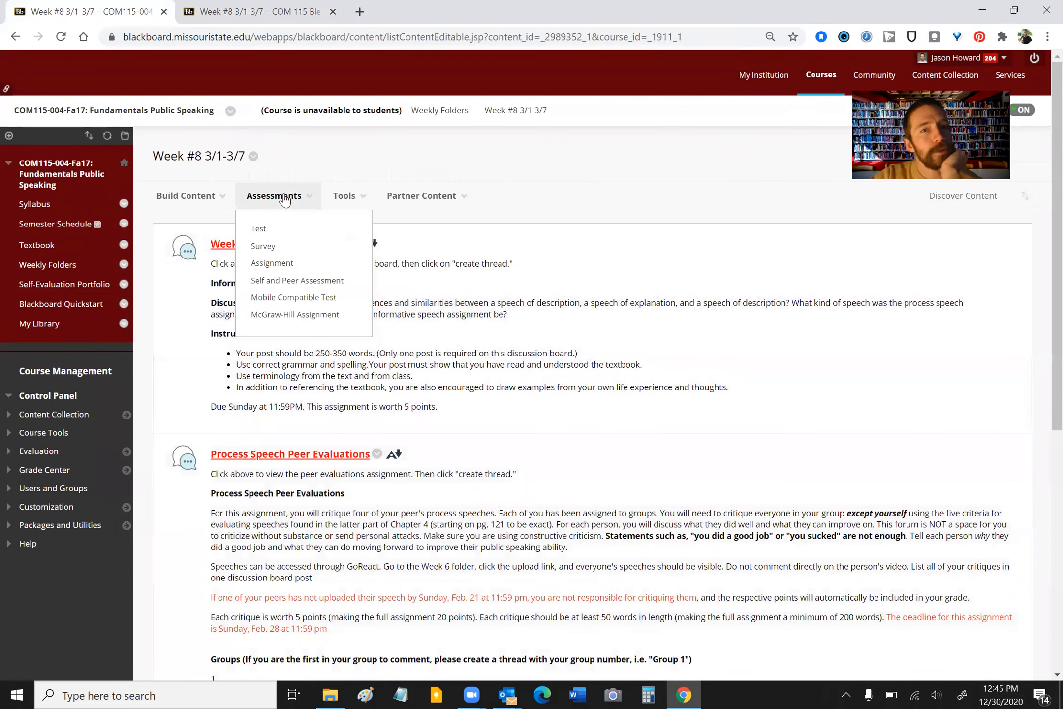
left_click(262, 230)
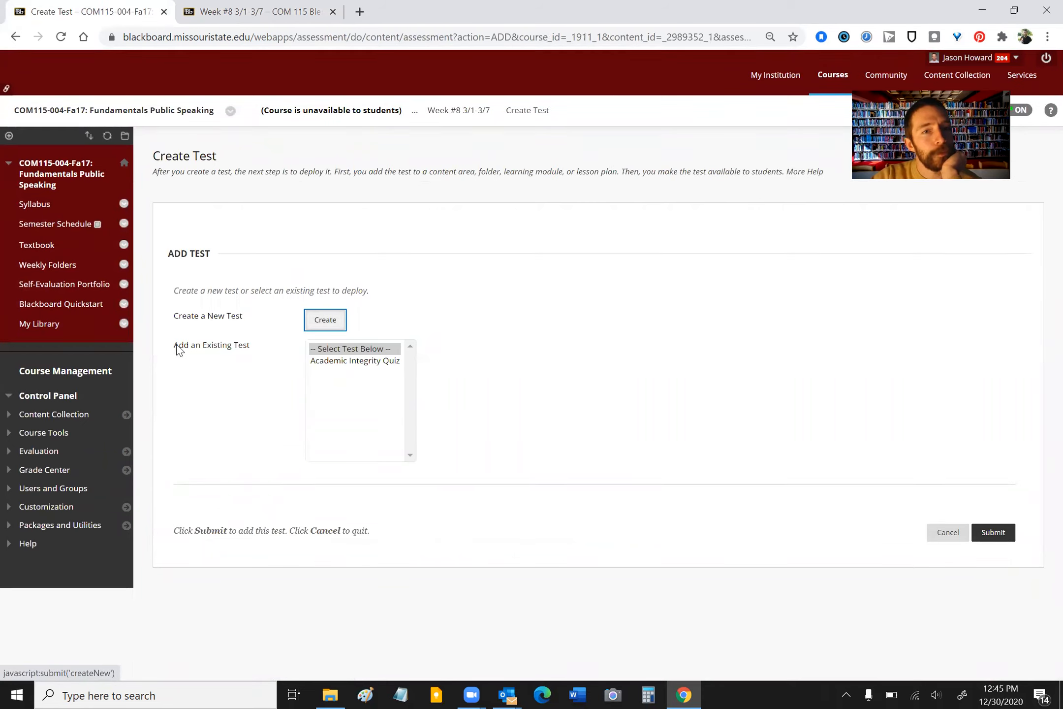
left_click(365, 362)
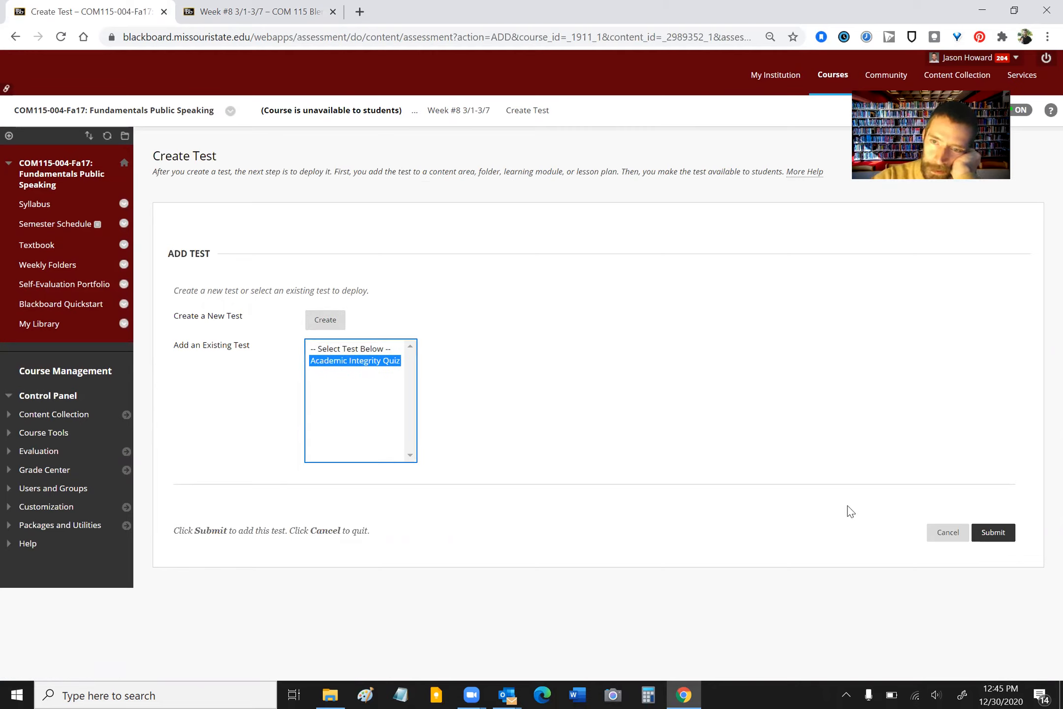
left_click(994, 533)
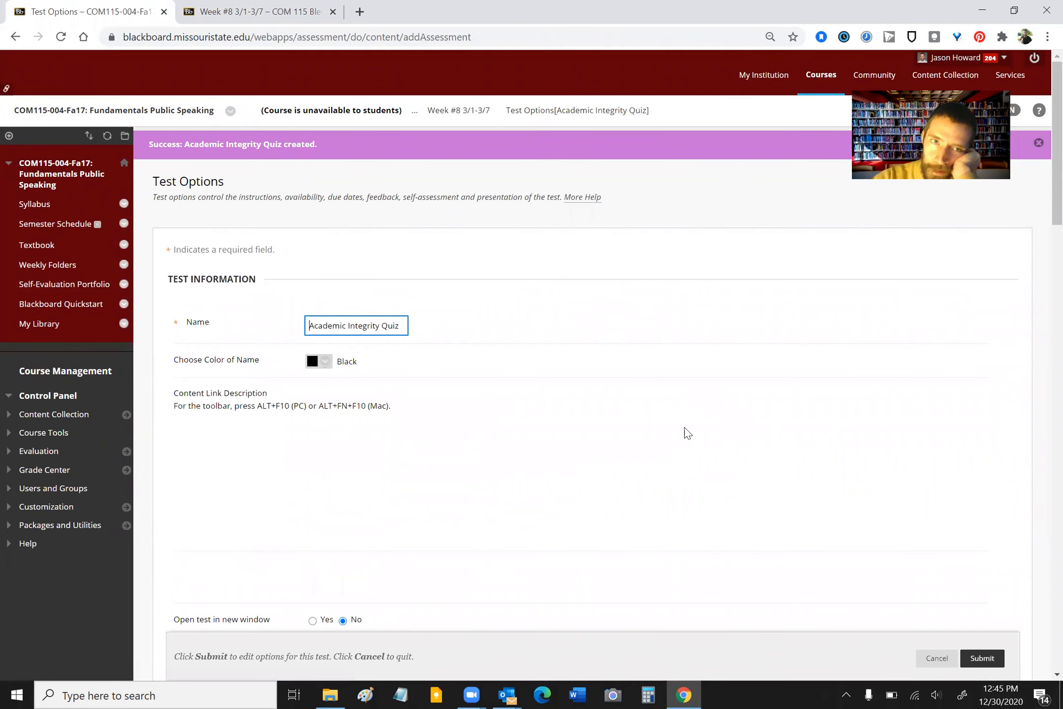
- Compare with the Week #8 folder in the master course and set the Academic Integrity Quiz's name color to red (FF0000)
left_click(230, 15)
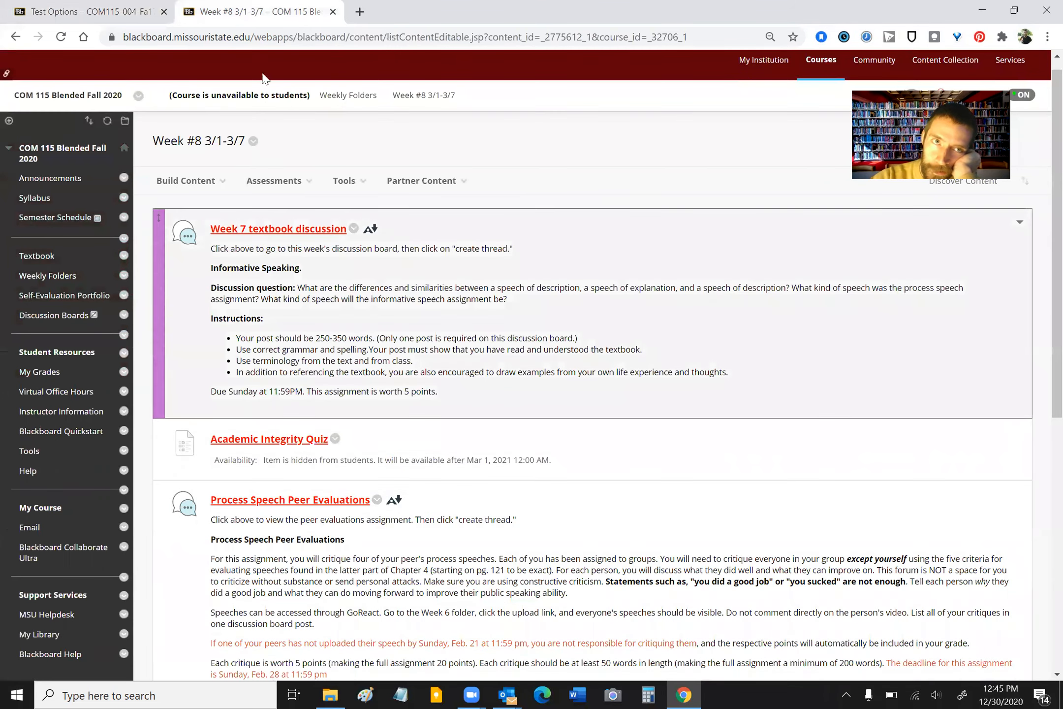
left_click(98, 20)
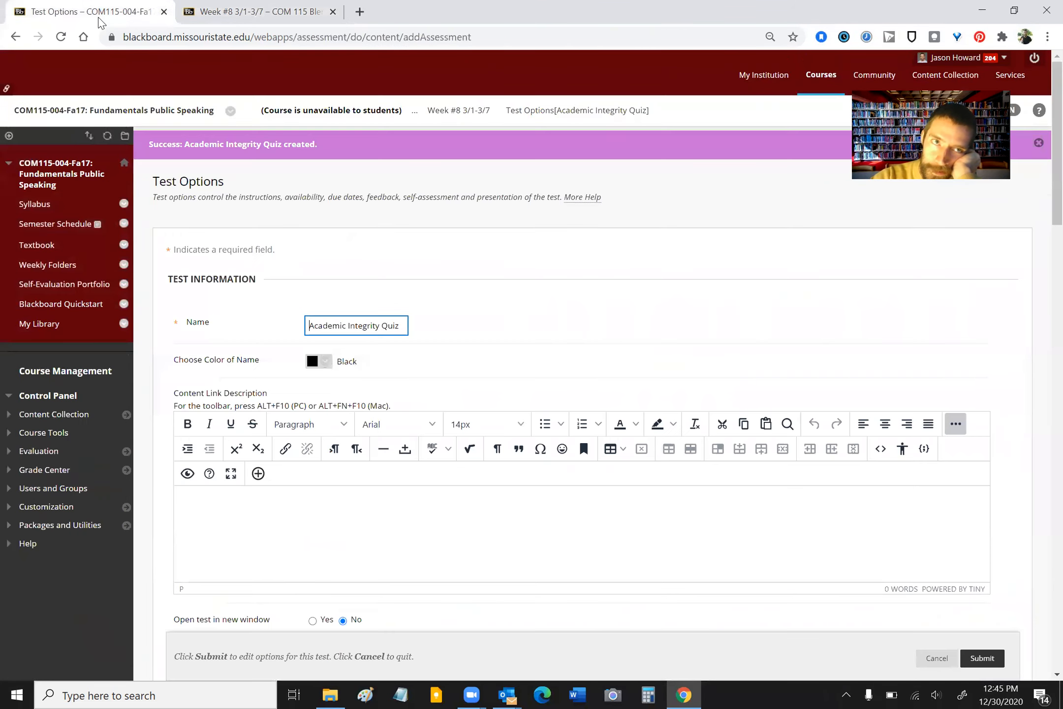
left_click(320, 362)
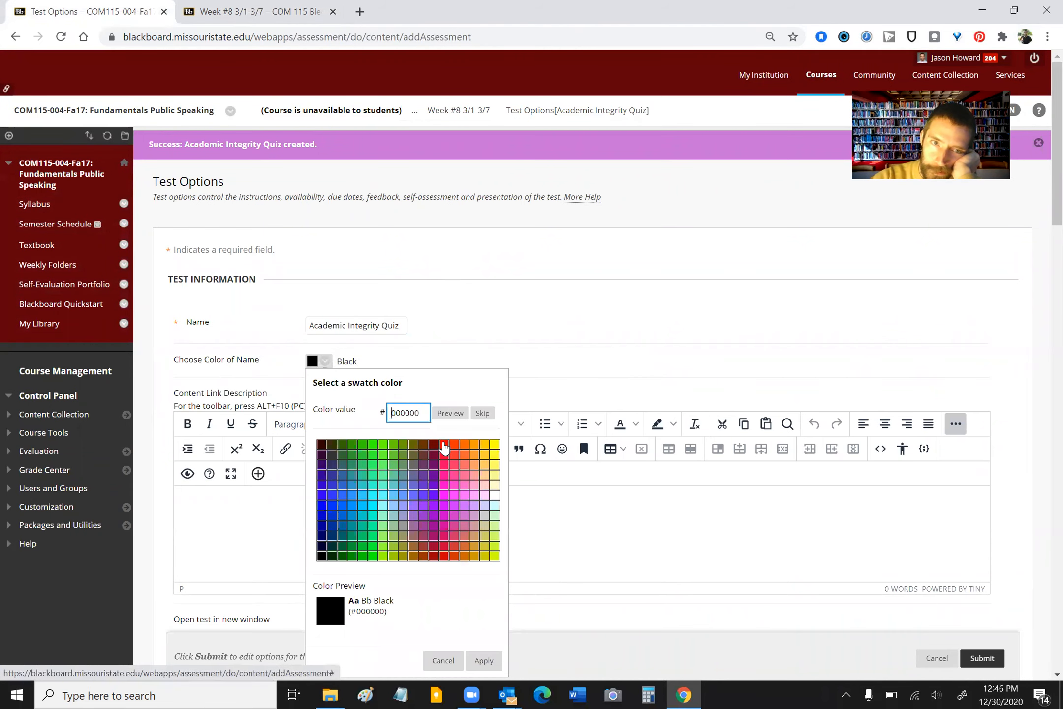
left_click(444, 445)
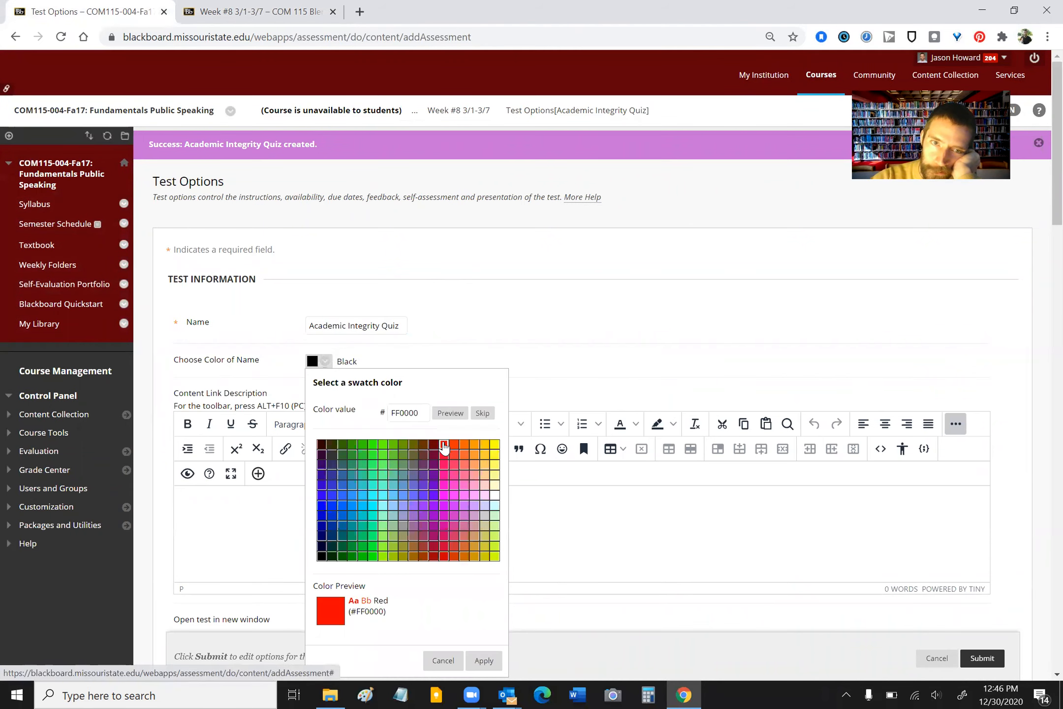
left_click(484, 660)
scroll(489, 575, "down", 2)
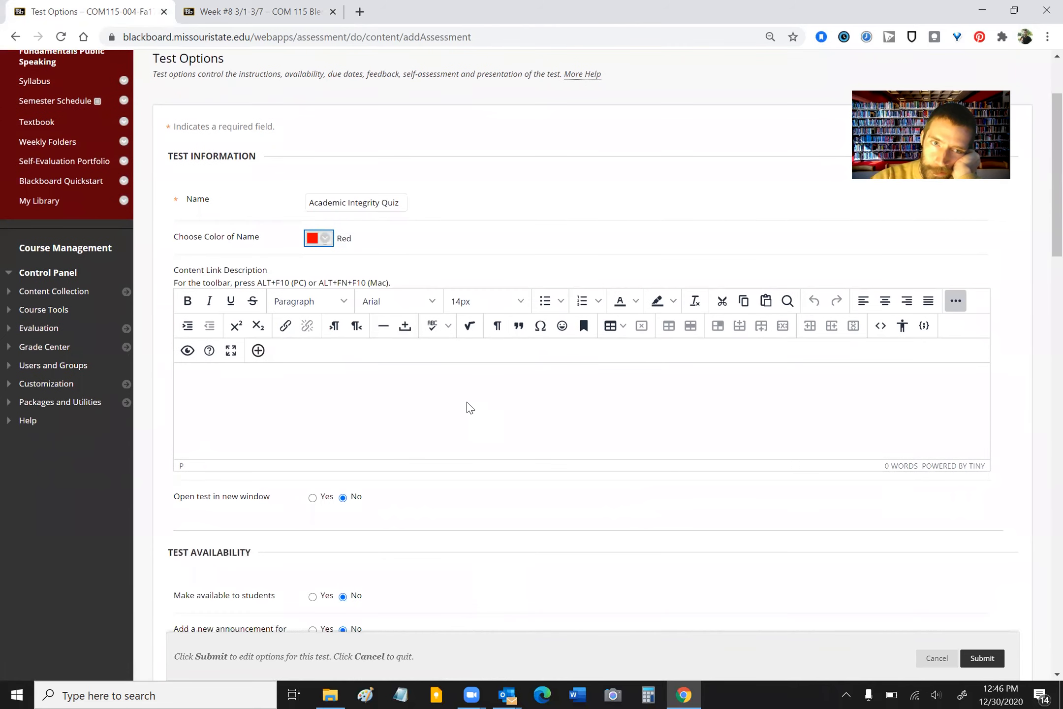
- Look over the questions of the Academic Integrity Quiz in the master course's Week #8 folder and return to the folder
left_click(291, 11)
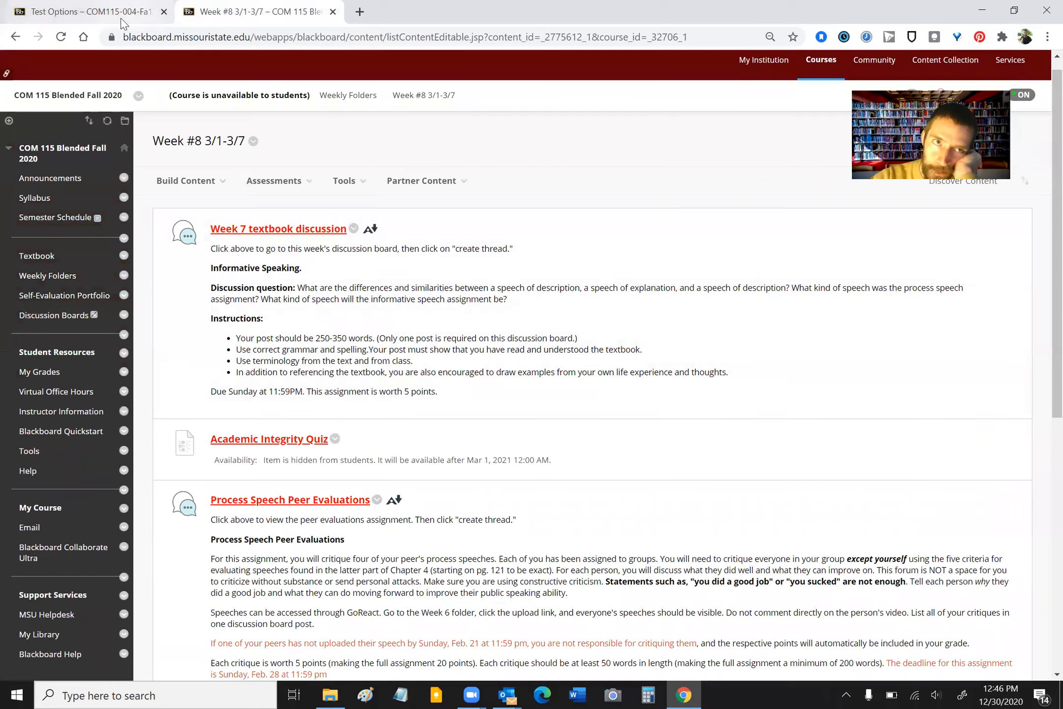
left_click(119, 20)
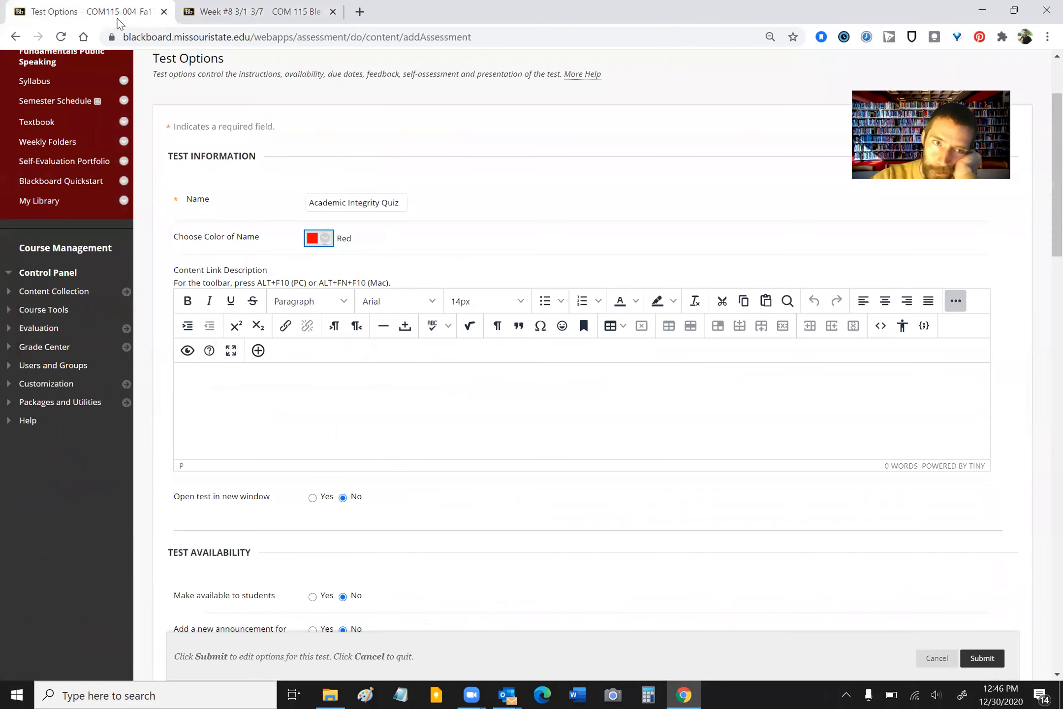
left_click(190, 6)
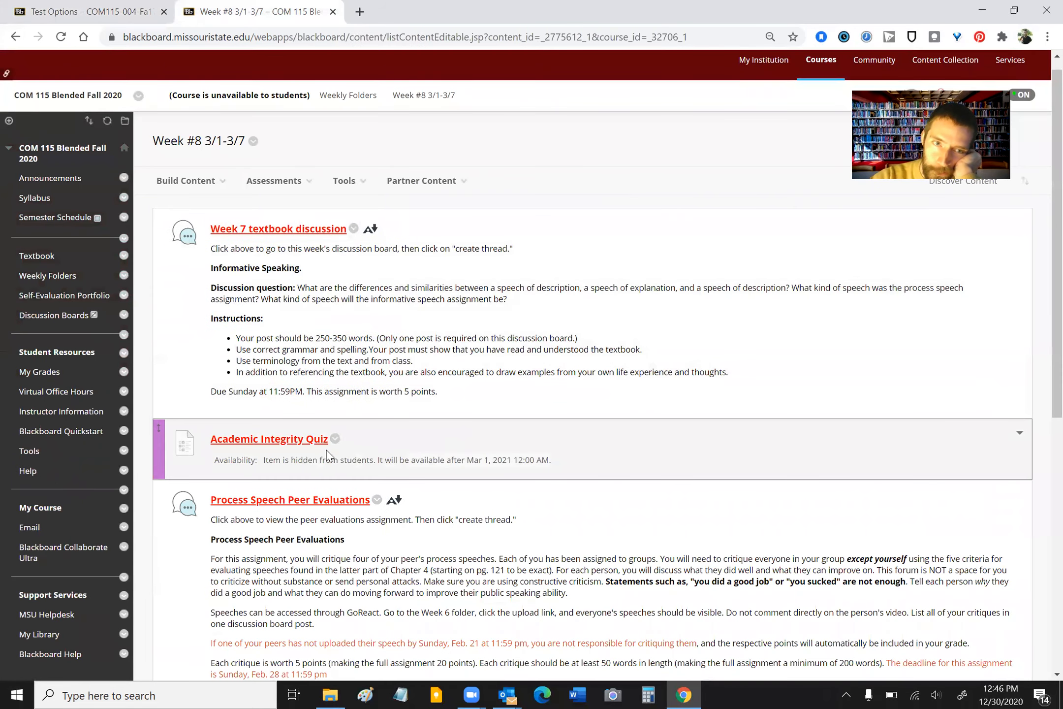
left_click(334, 441)
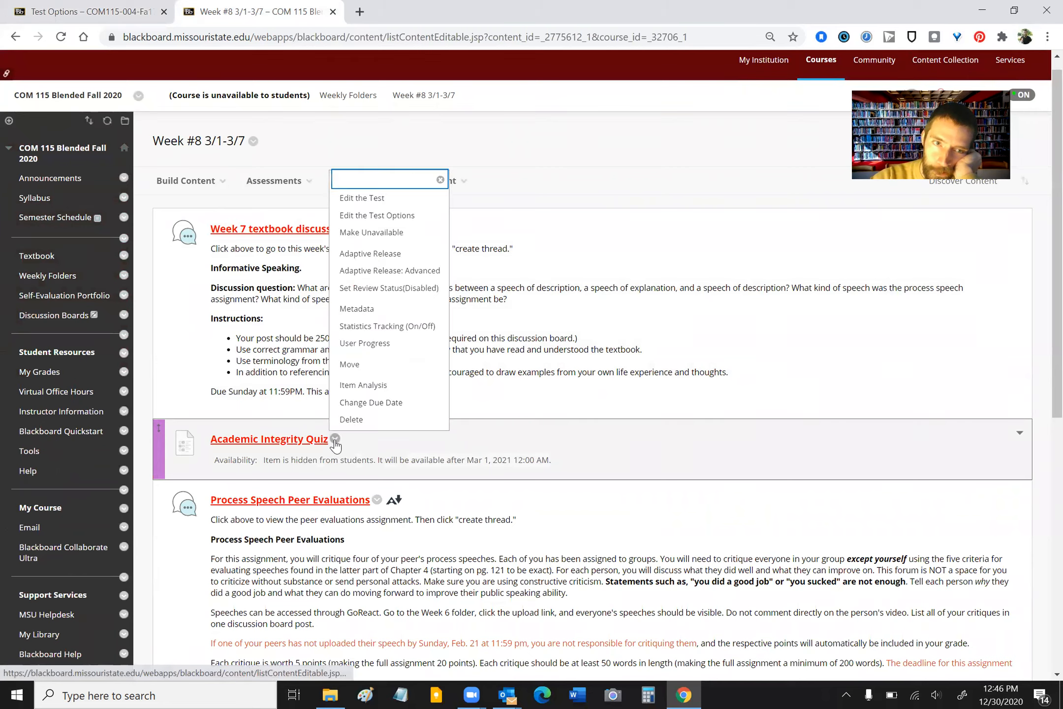
left_click(400, 202)
scroll(299, 530, "down", 4)
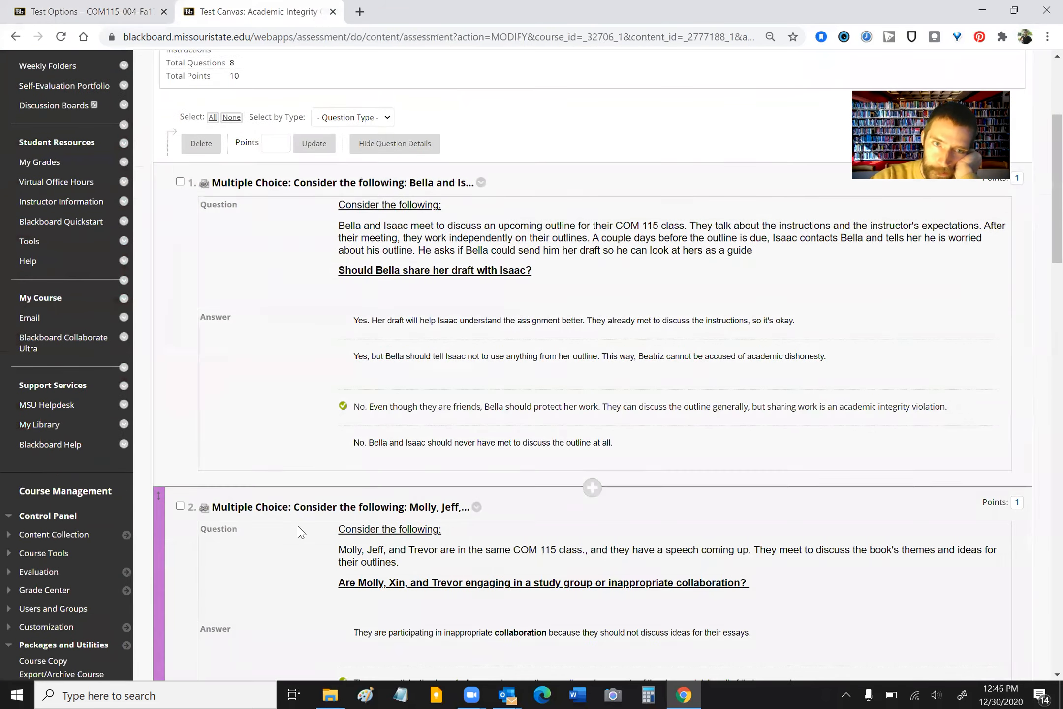
scroll(299, 531, "up", 1)
scroll(299, 530, "up", 3)
left_click(17, 41)
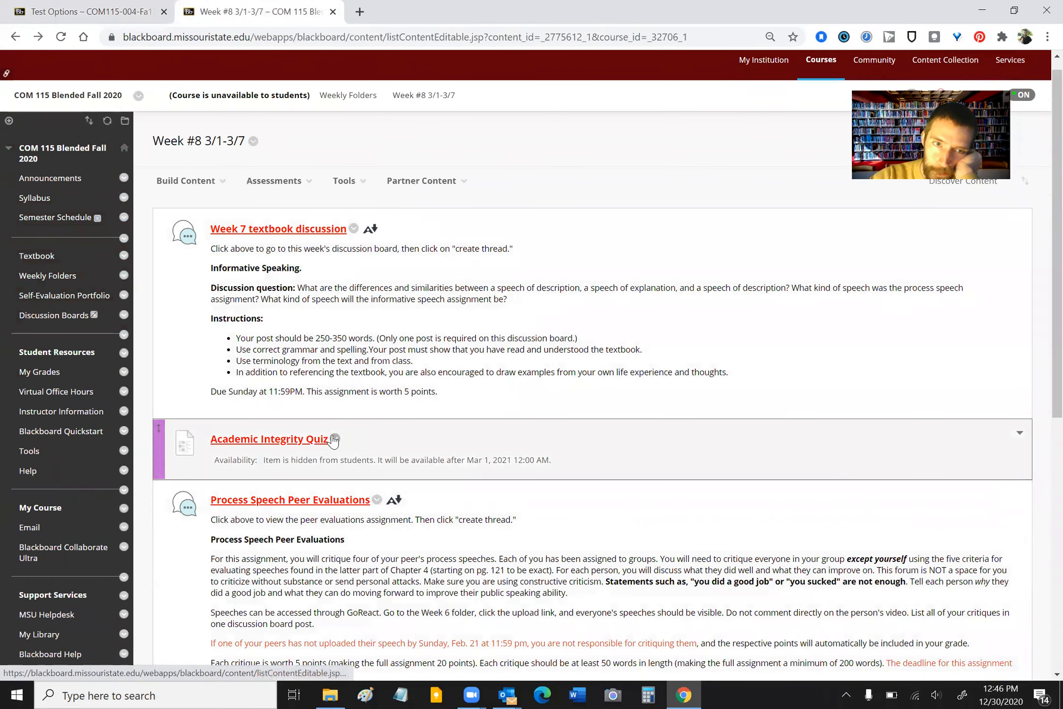
- Review the master Academic Integrity Quiz's test options, including timer, display dates, results and presentation, and leave without saving
left_click(335, 440)
left_click(377, 215)
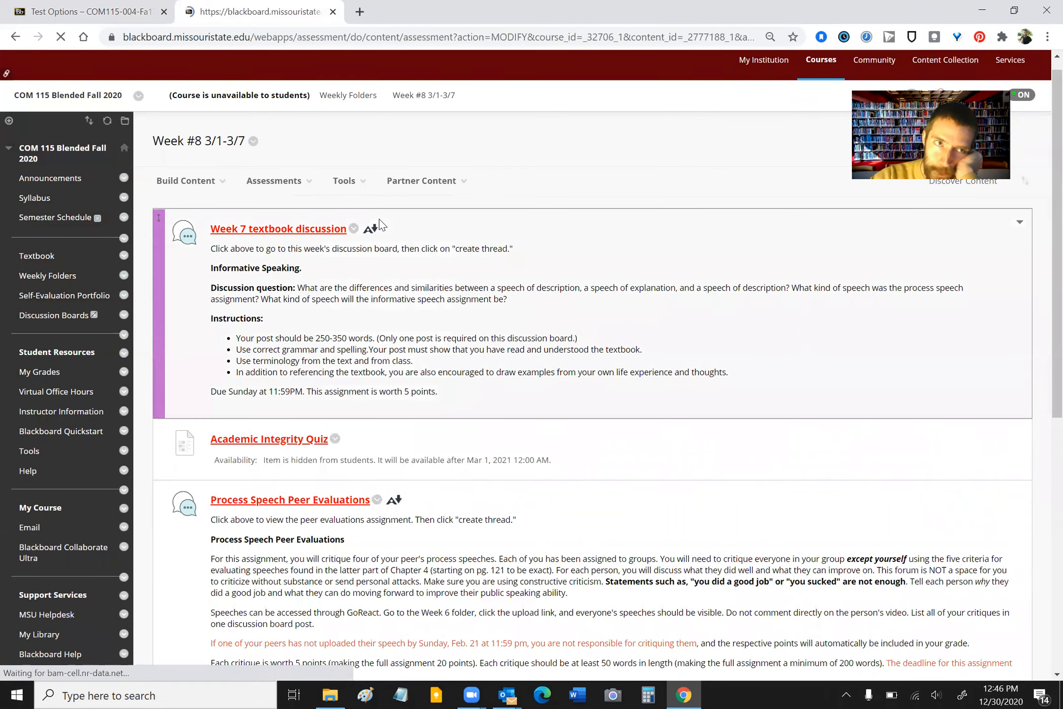
scroll(166, 501, "down", 3)
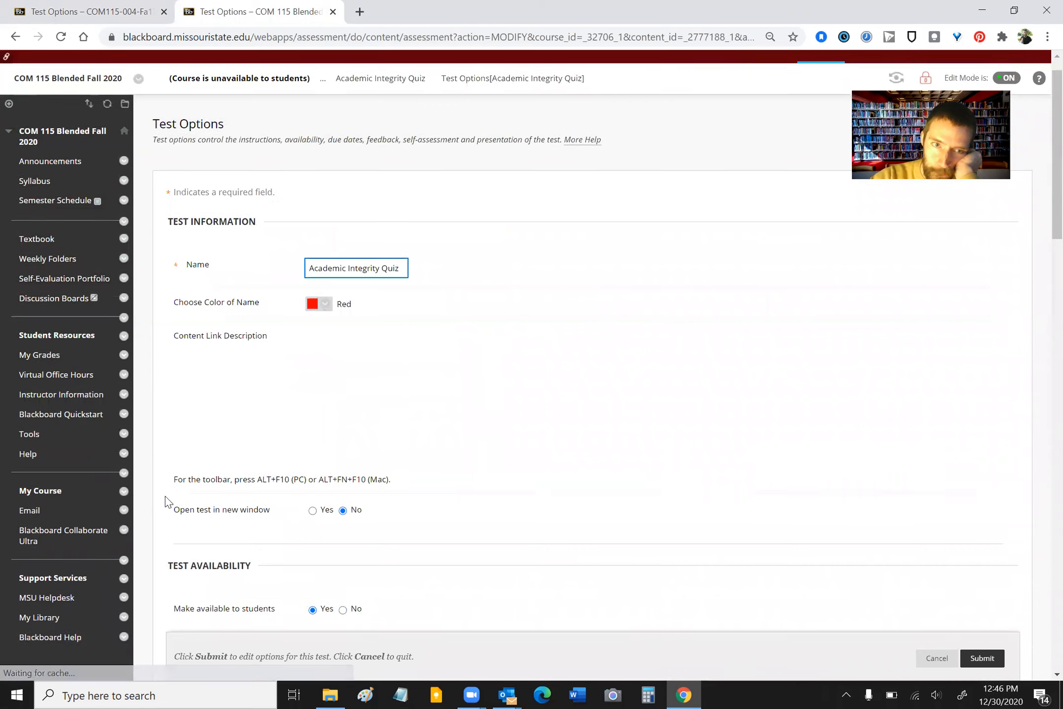
scroll(166, 501, "down", 6)
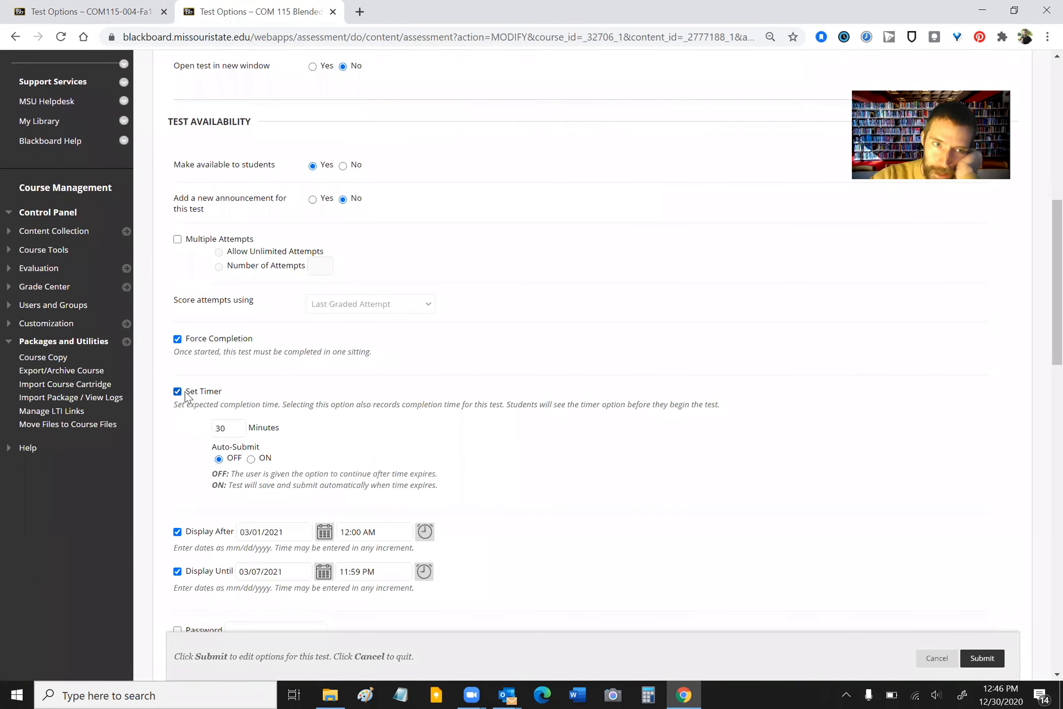
scroll(149, 470, "down", 14)
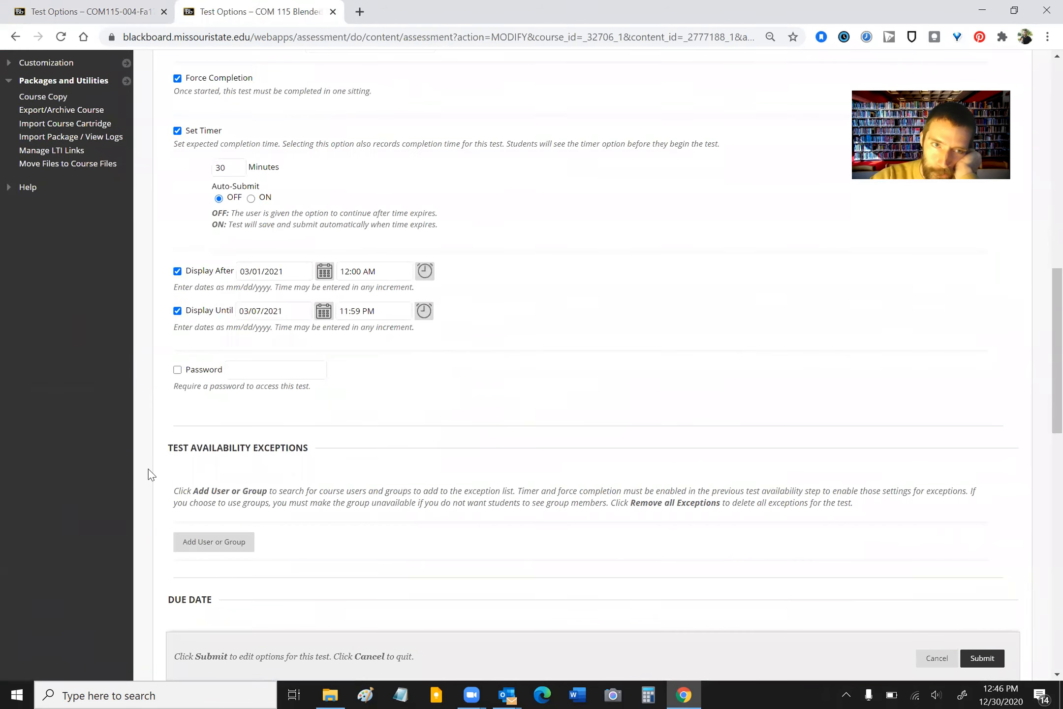
scroll(148, 468, "down", 7)
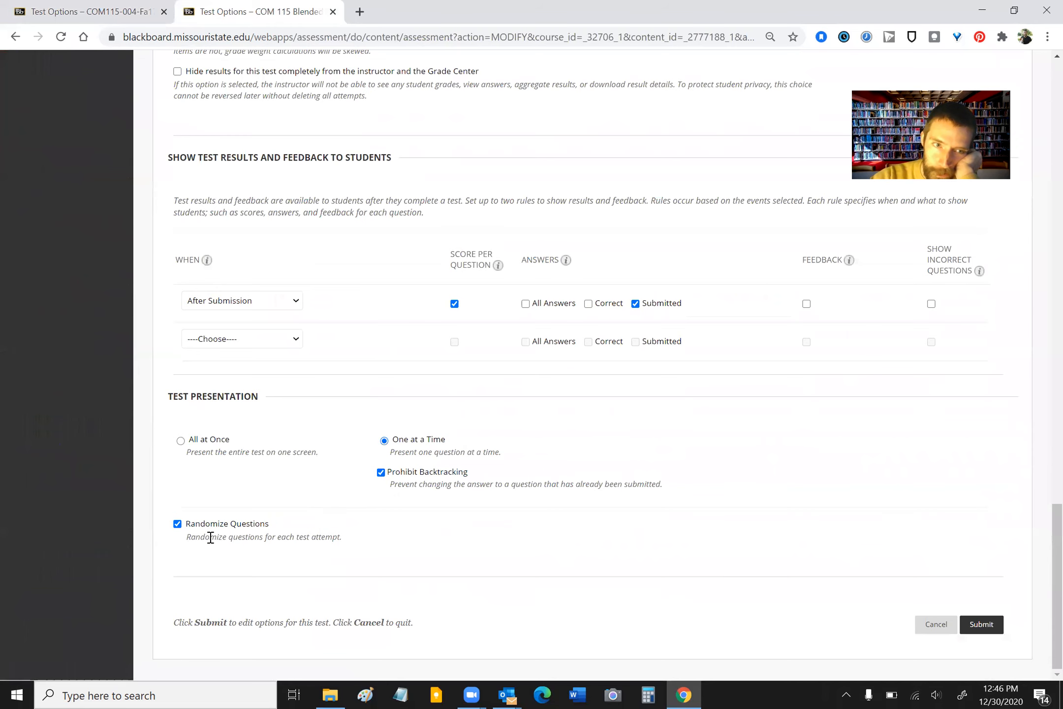
left_click(928, 625)
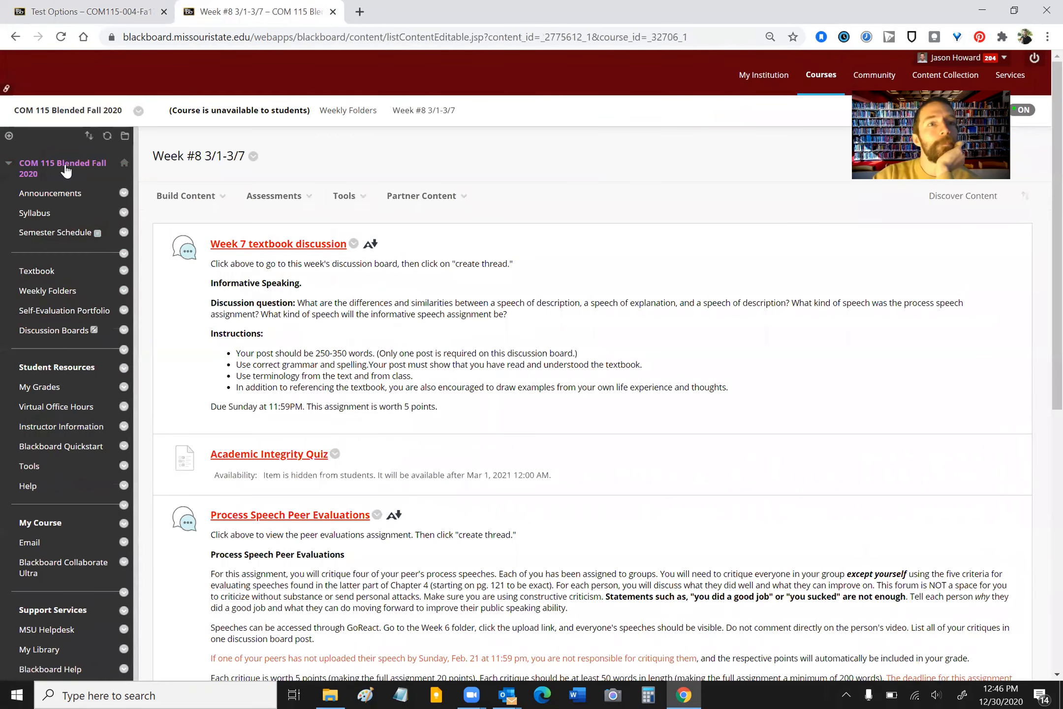
- Turn on the timer for the COM115-004-Fa17 Academic Integrity Quiz and set it to 30 minutes
left_click(106, 11)
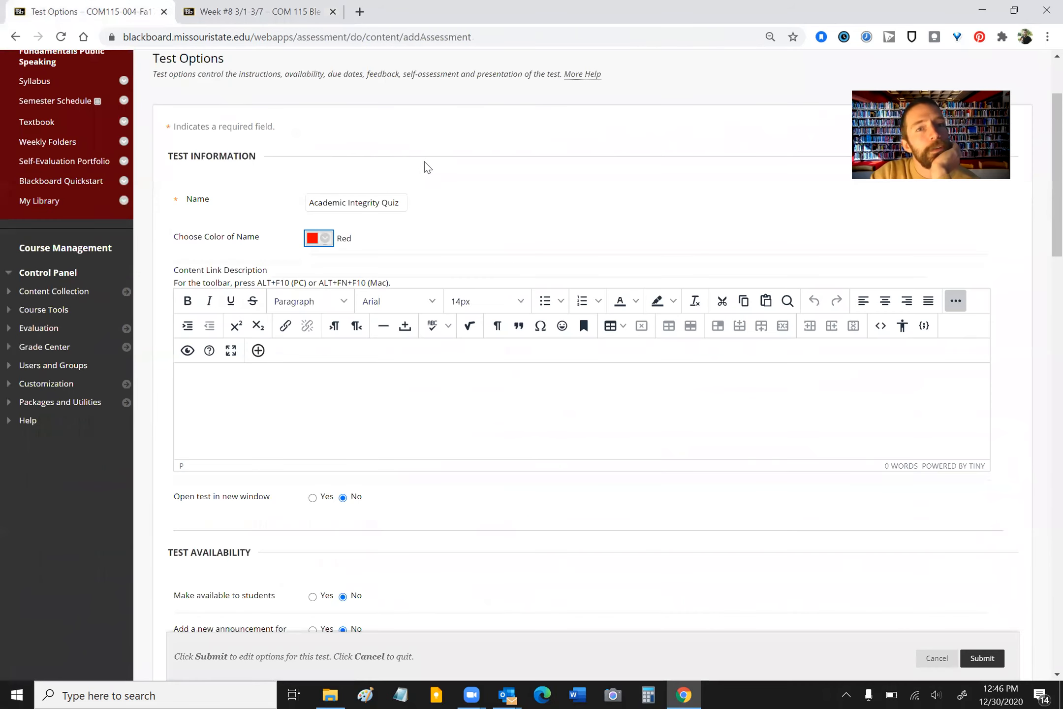
scroll(162, 392, "down", 5)
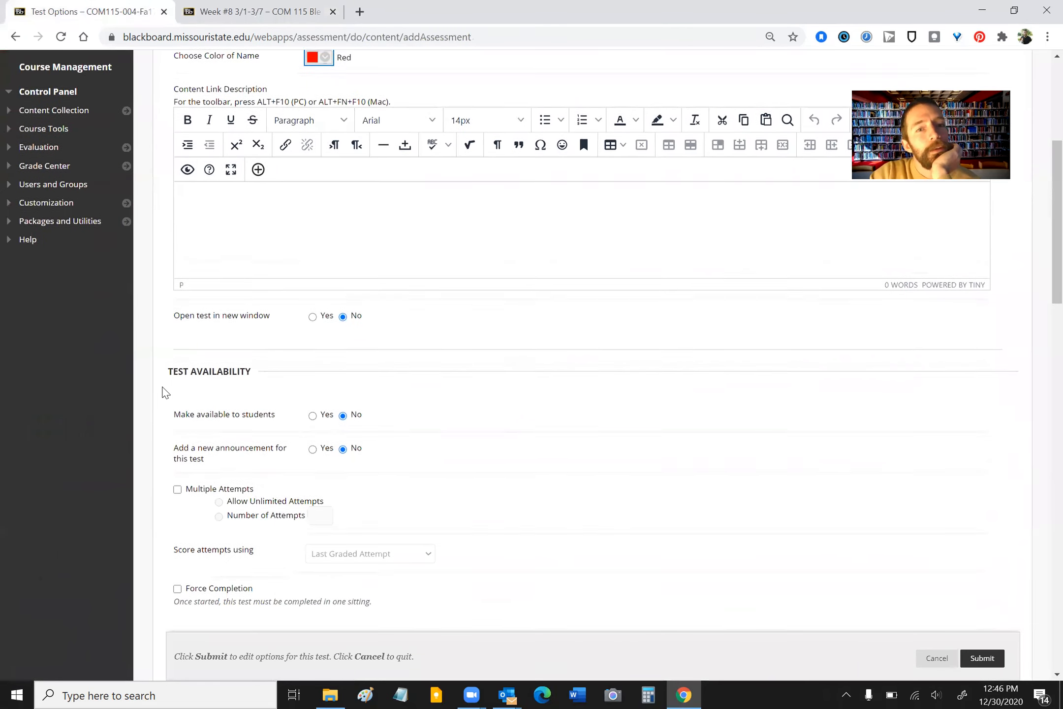
scroll(163, 393, "down", 2)
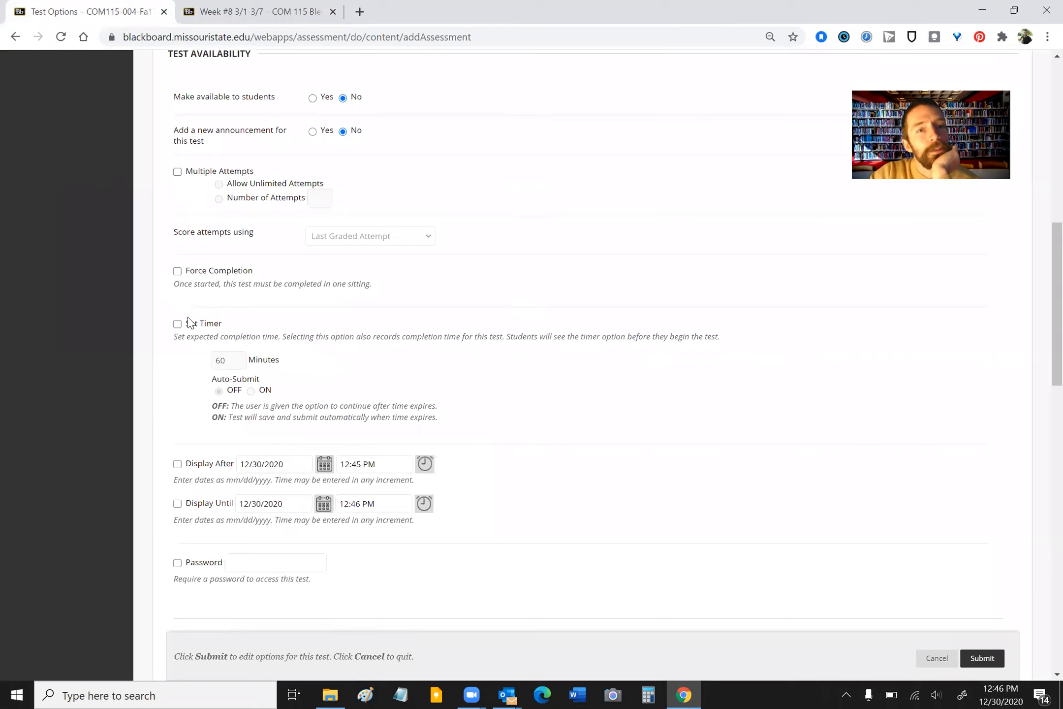
left_click(178, 323)
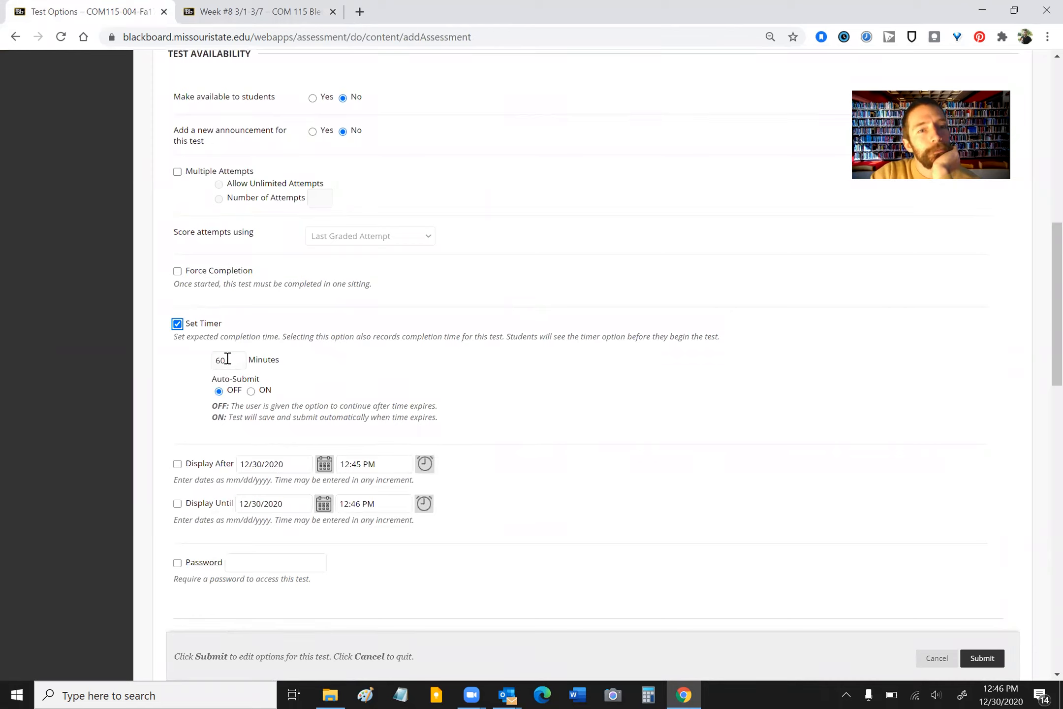
type("30")
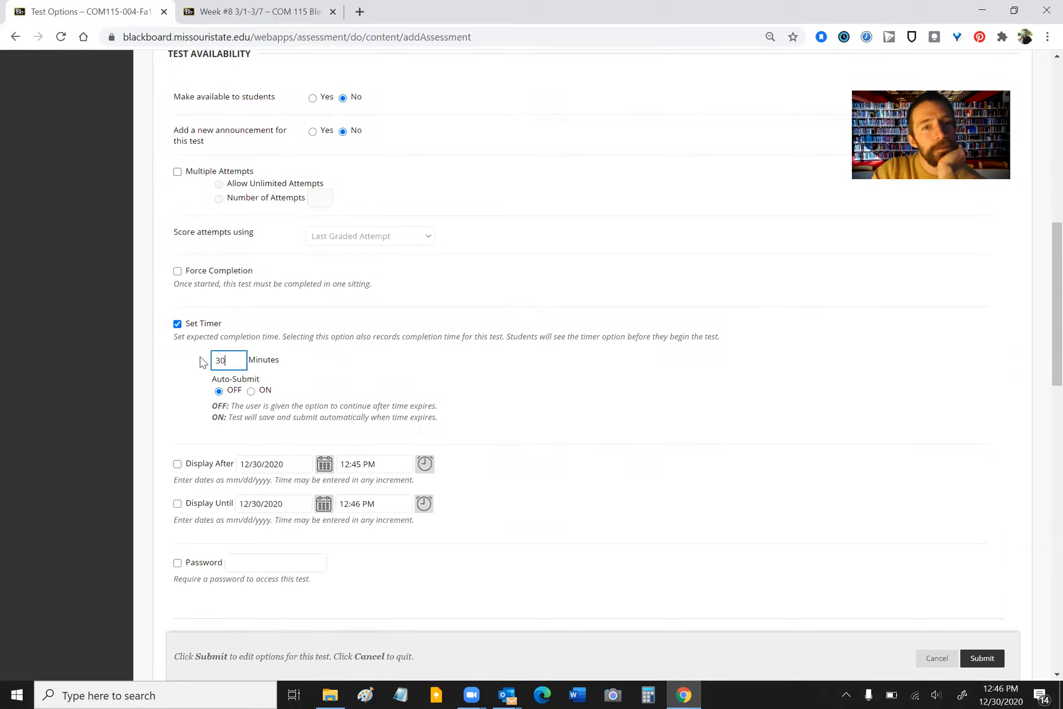
- Present the quiz questions one at a time with backtracking prohibited and question order randomized, and submit the test options
scroll(152, 451, "down", 5)
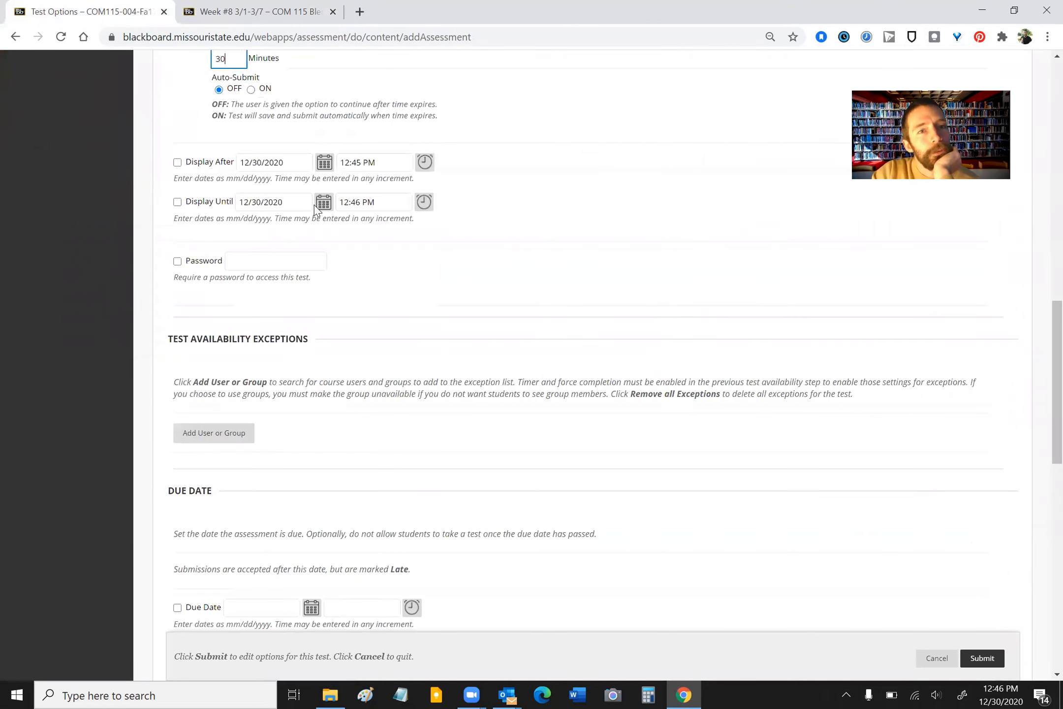
scroll(246, 295, "down", 7)
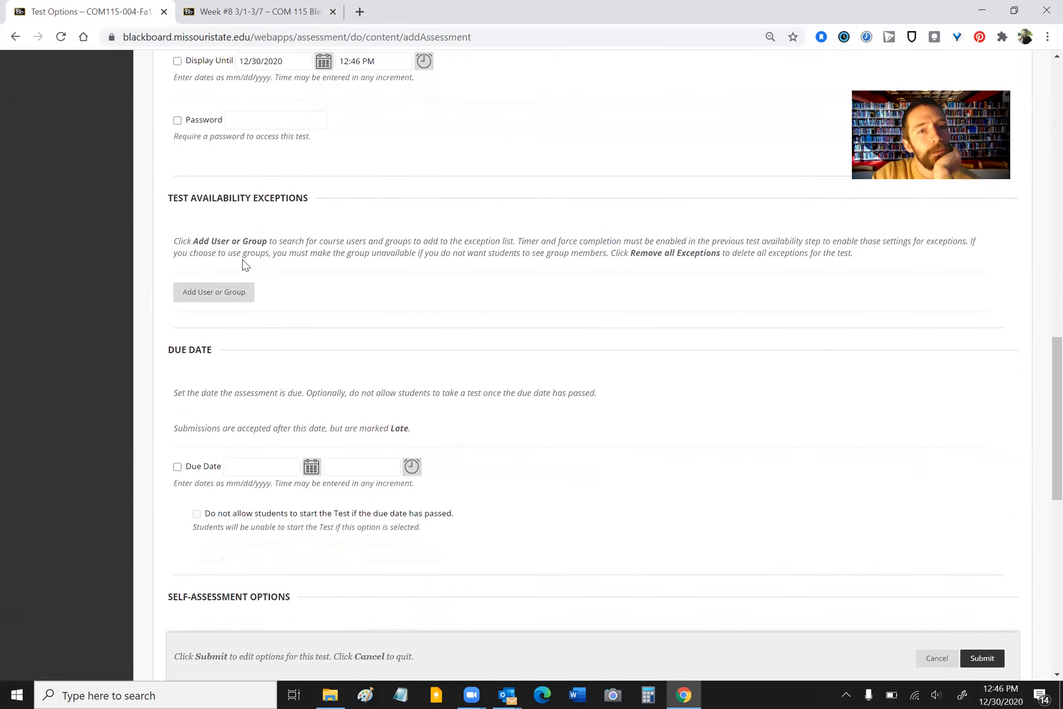
scroll(167, 271, "down", 9)
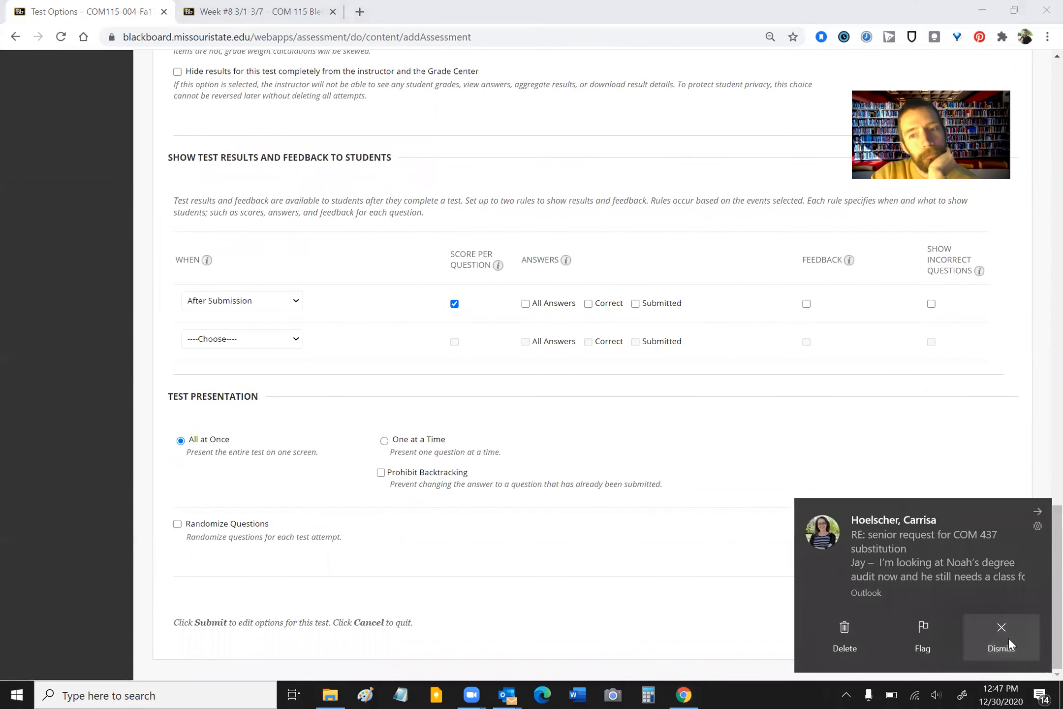
left_click(1002, 631)
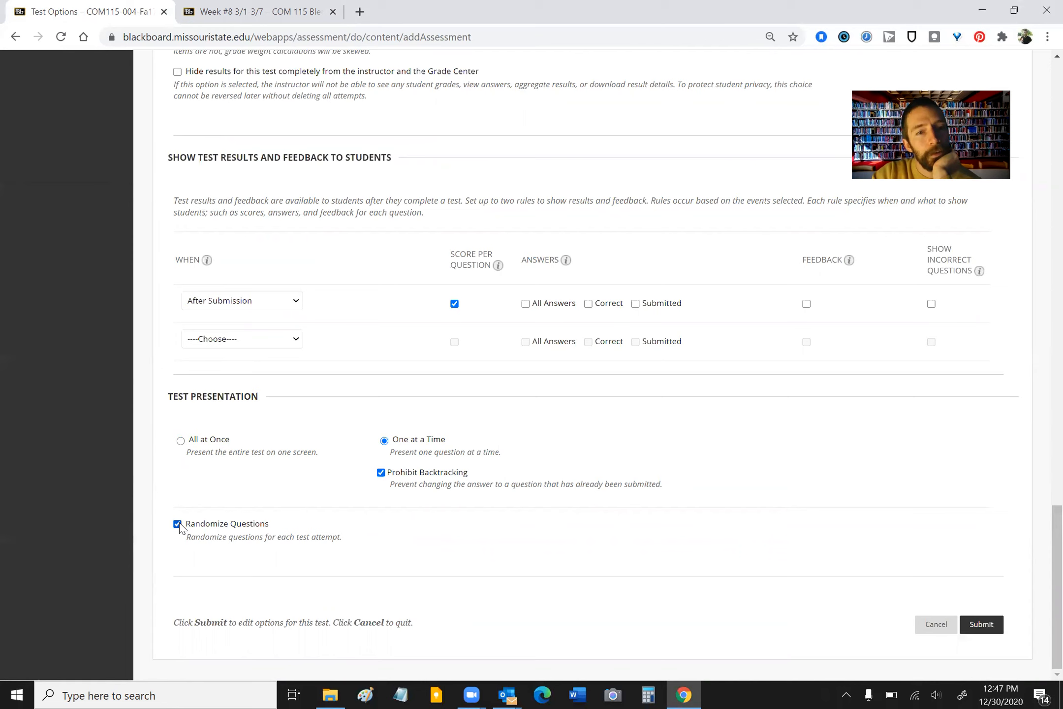
left_click(982, 624)
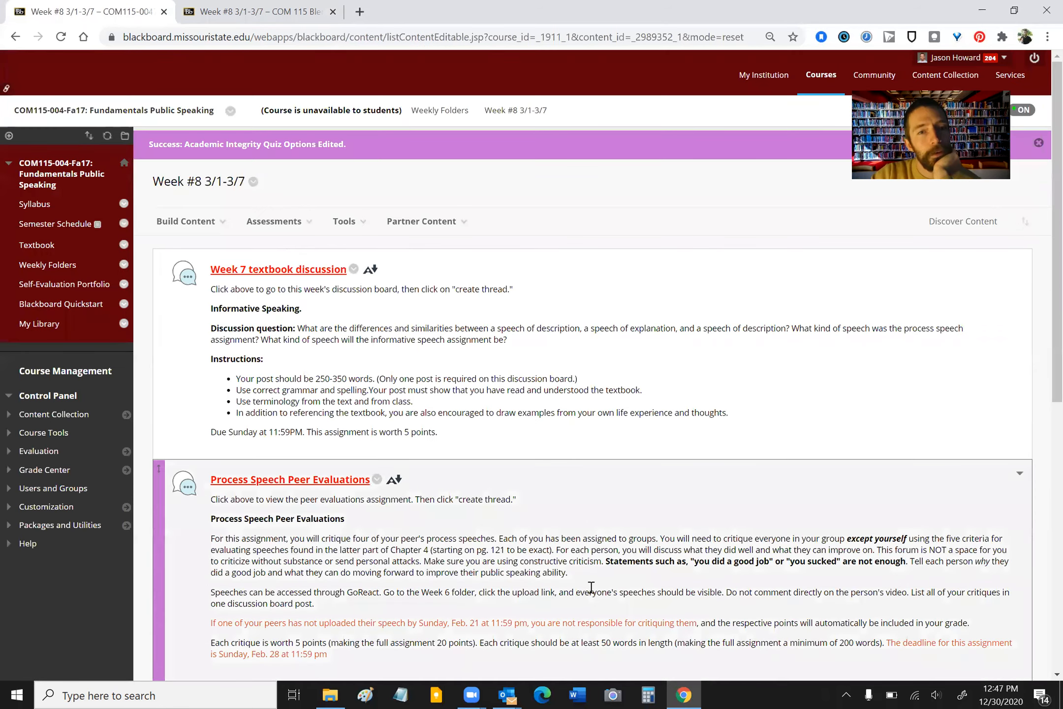
- Move the Academic Integrity Quiz between the Week 7 textbook discussion and Process Speech Peer Evaluations in the Week #8 folder
scroll(986, 626, "down", 10)
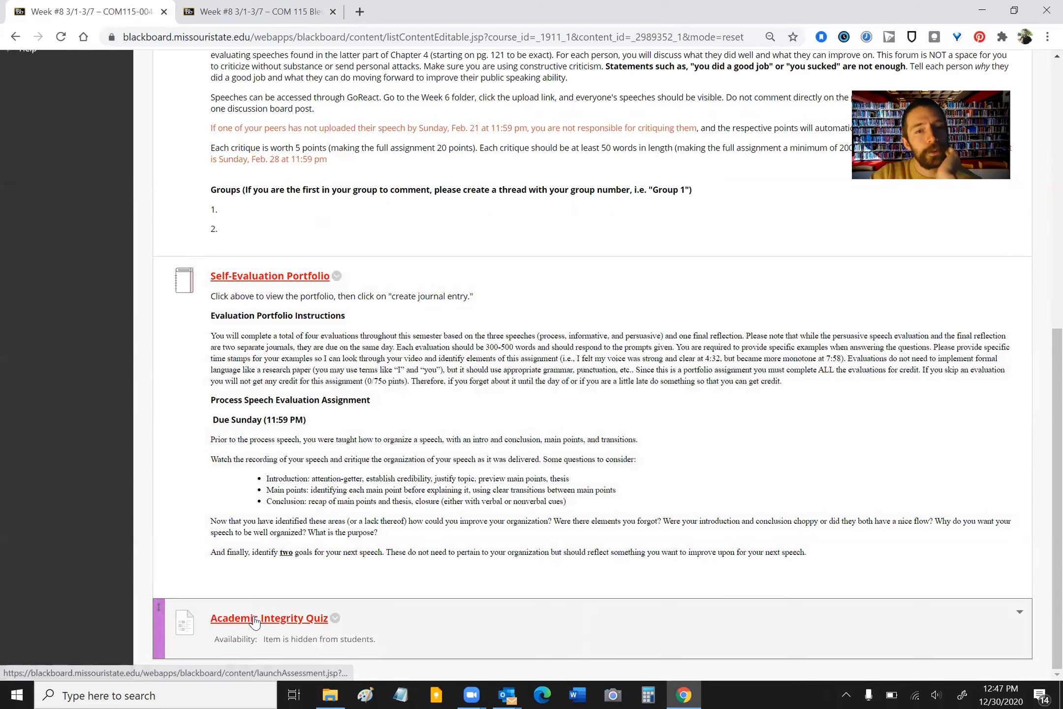
left_click_drag(159, 630, 181, 181)
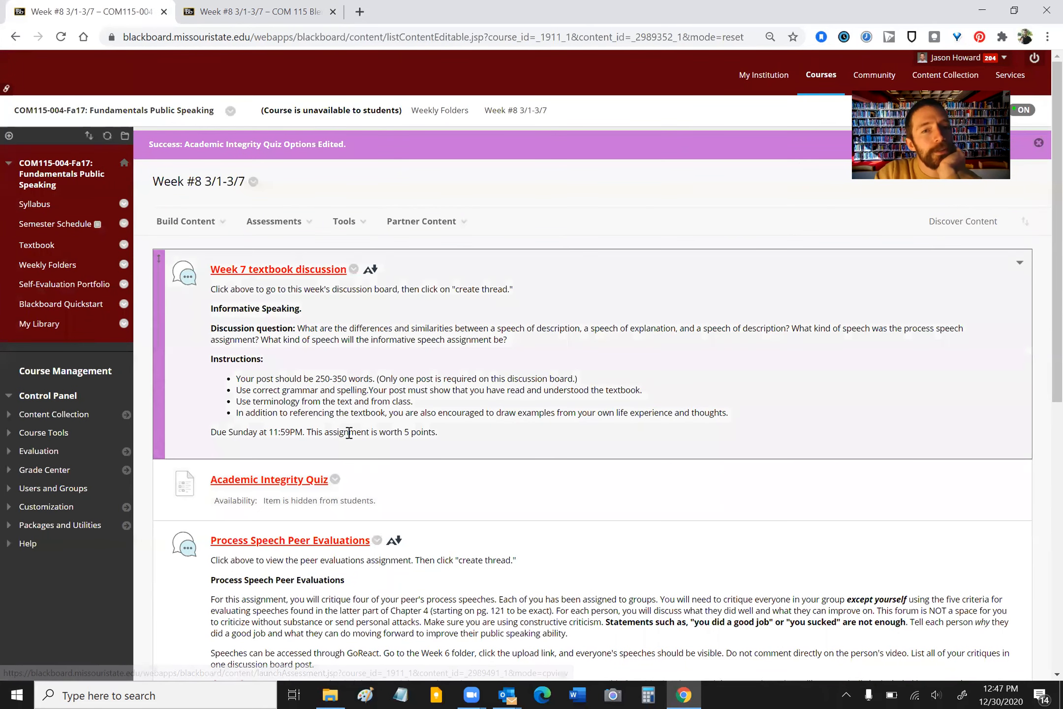
- Preview the Academic Integrity Quiz, leave the attempt, check its instructions page again, and return to the Week #8 folder
left_click(261, 479)
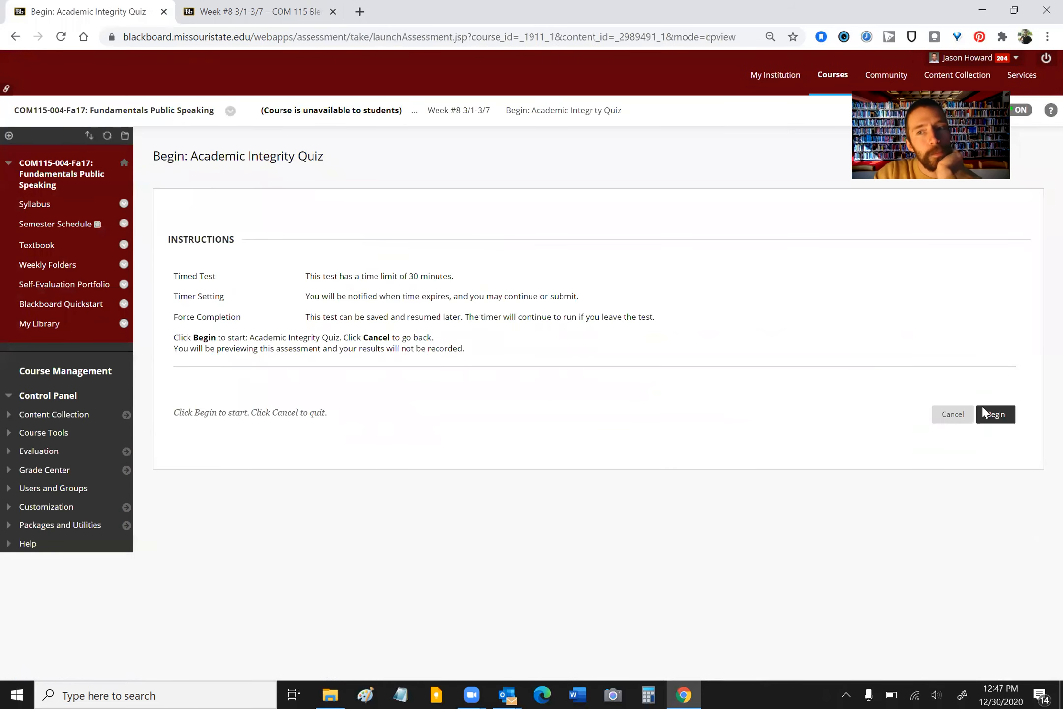
left_click(997, 416)
left_click(463, 108)
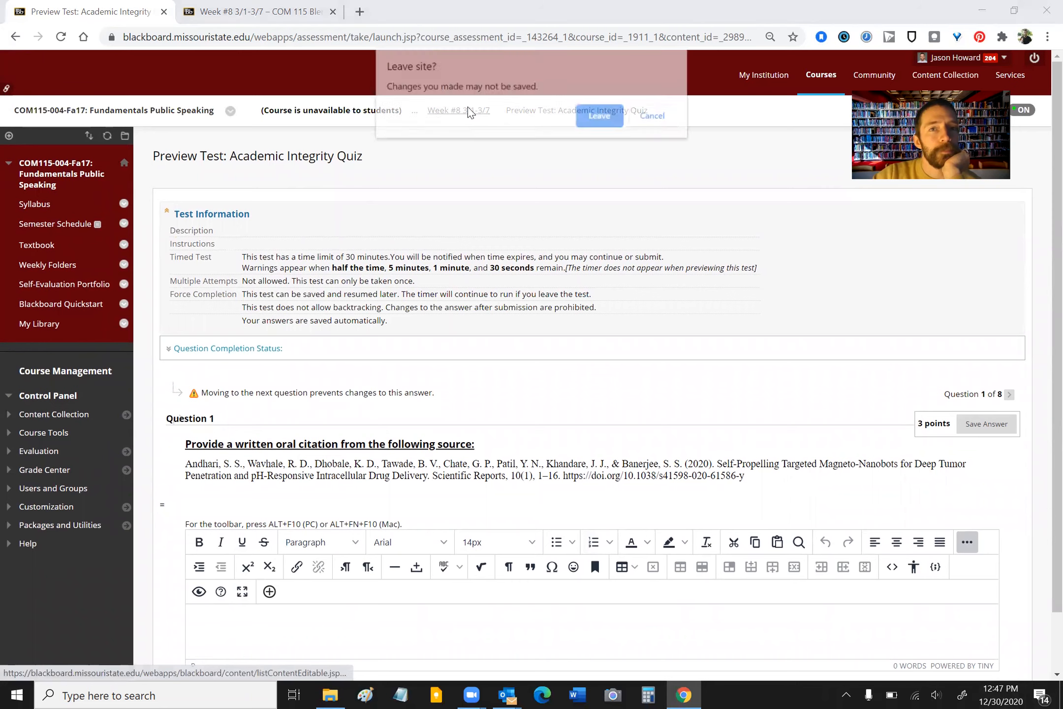
left_click(601, 117)
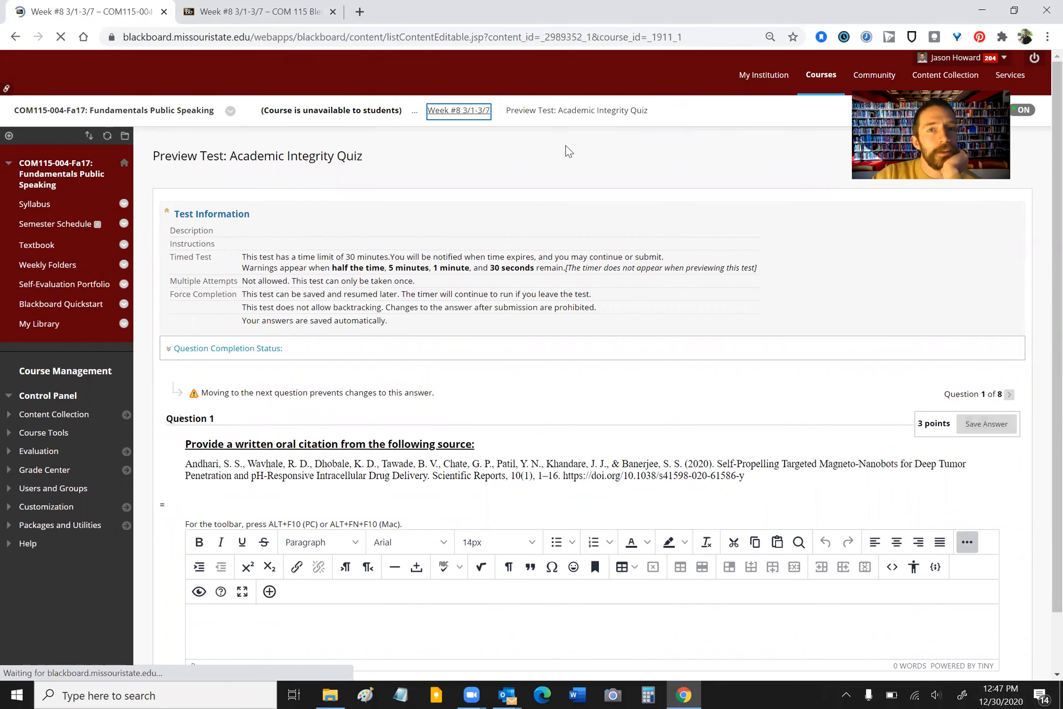
scroll(418, 300, "down", 2)
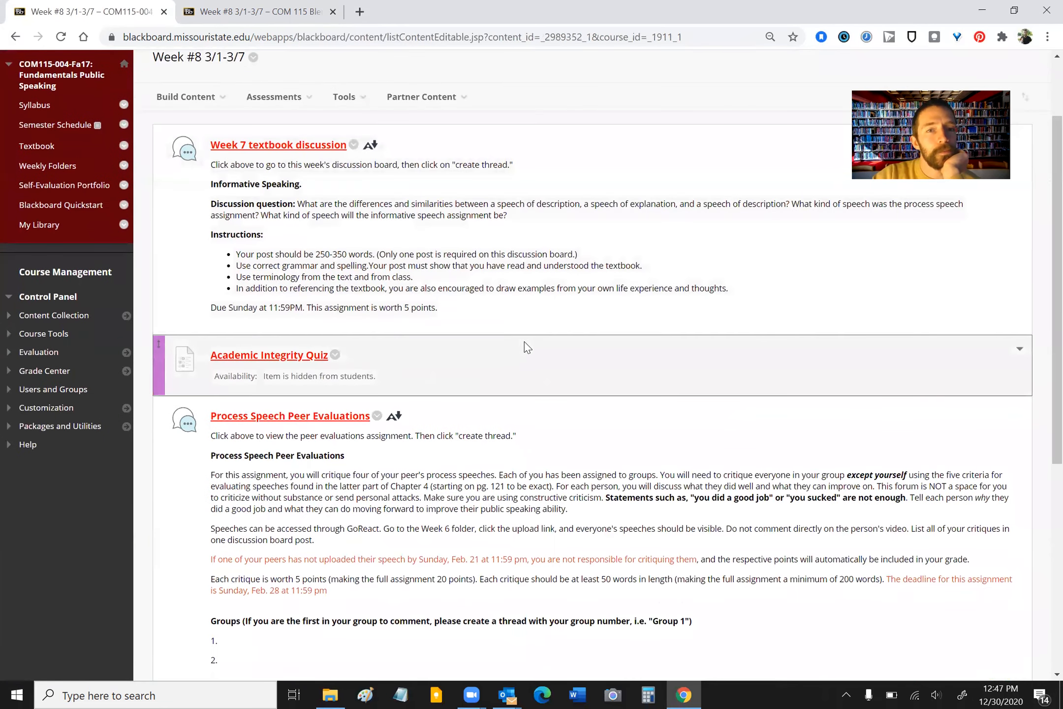
left_click(305, 355)
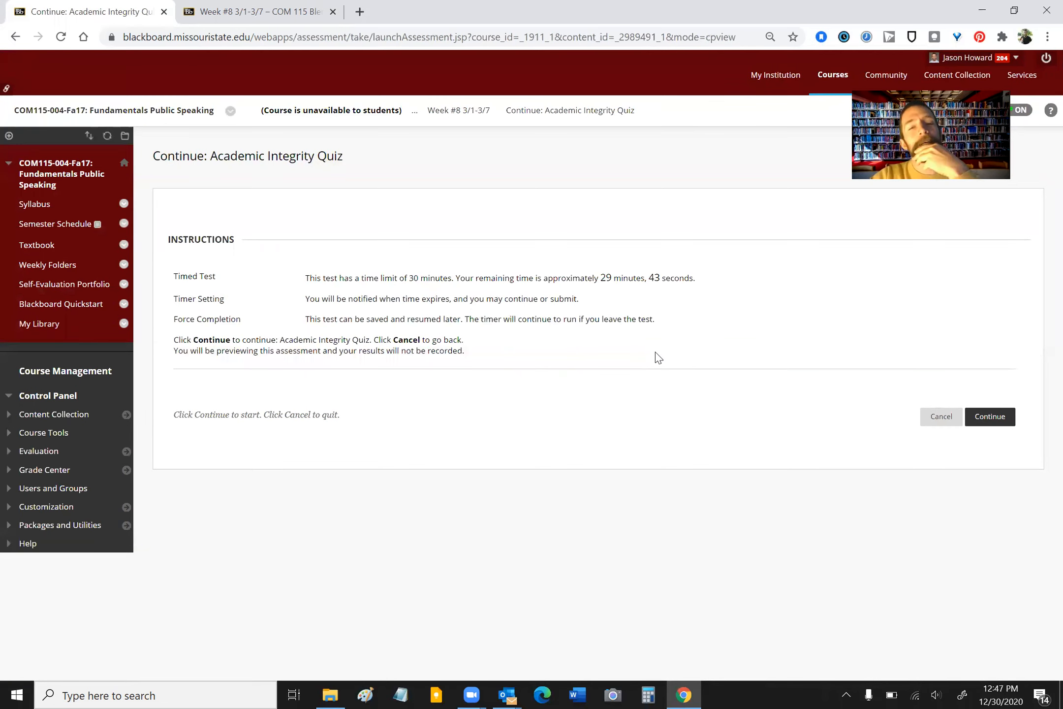
left_click(15, 37)
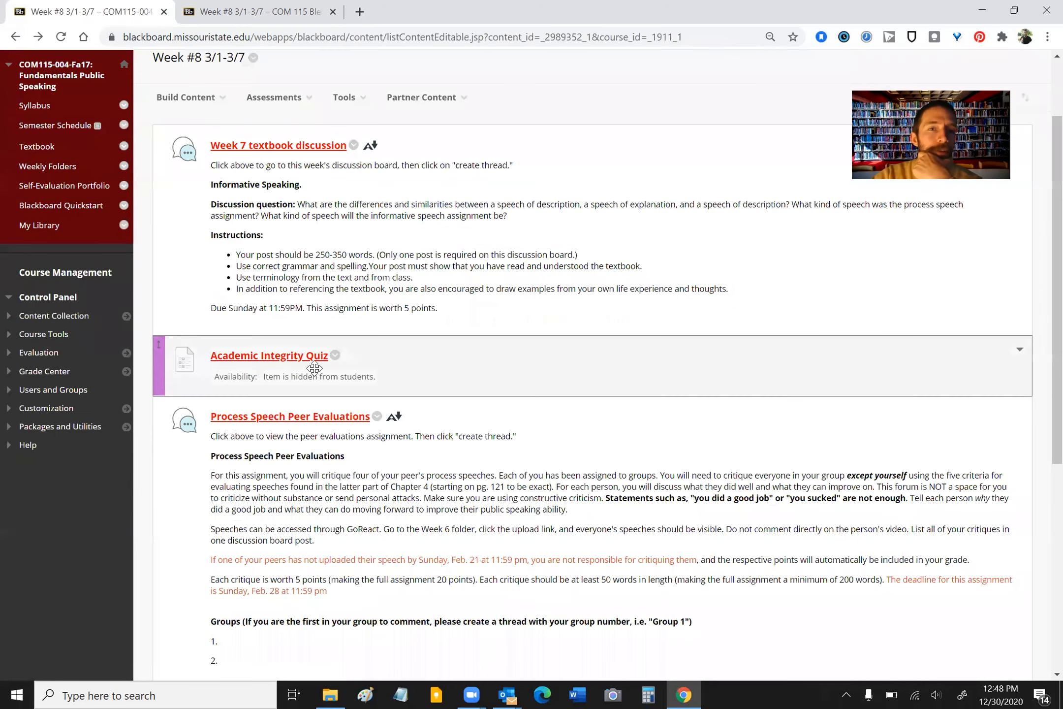
- Open the Academic Integrity Quiz in the Week #8 folder for editing and review its questions from first to last
left_click(336, 356)
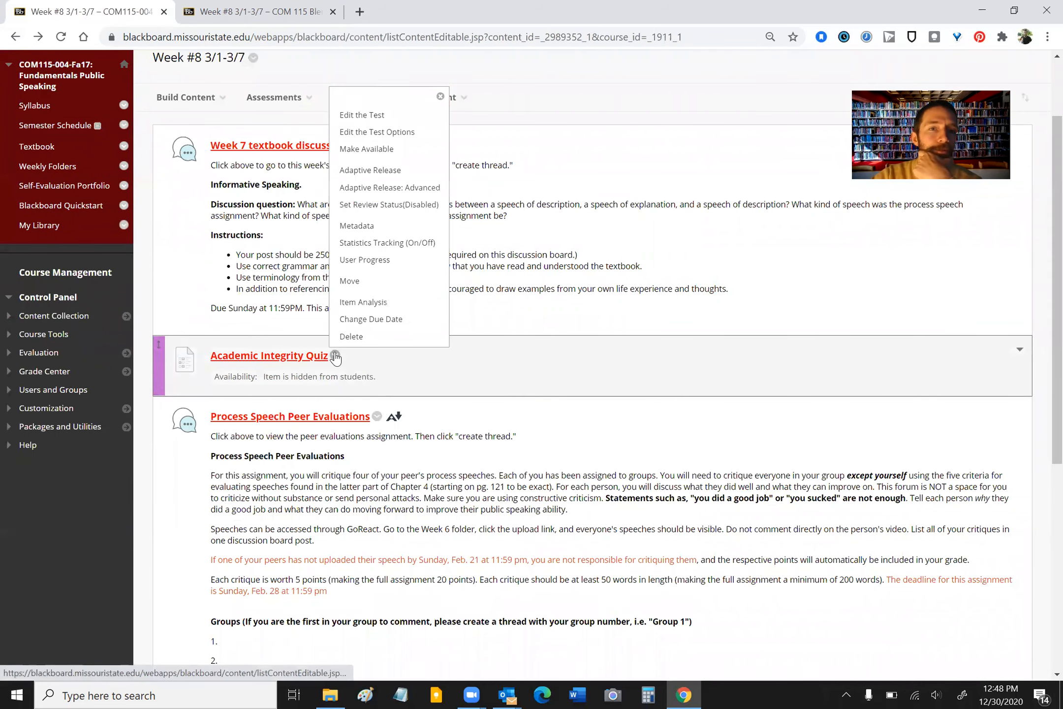
left_click(386, 116)
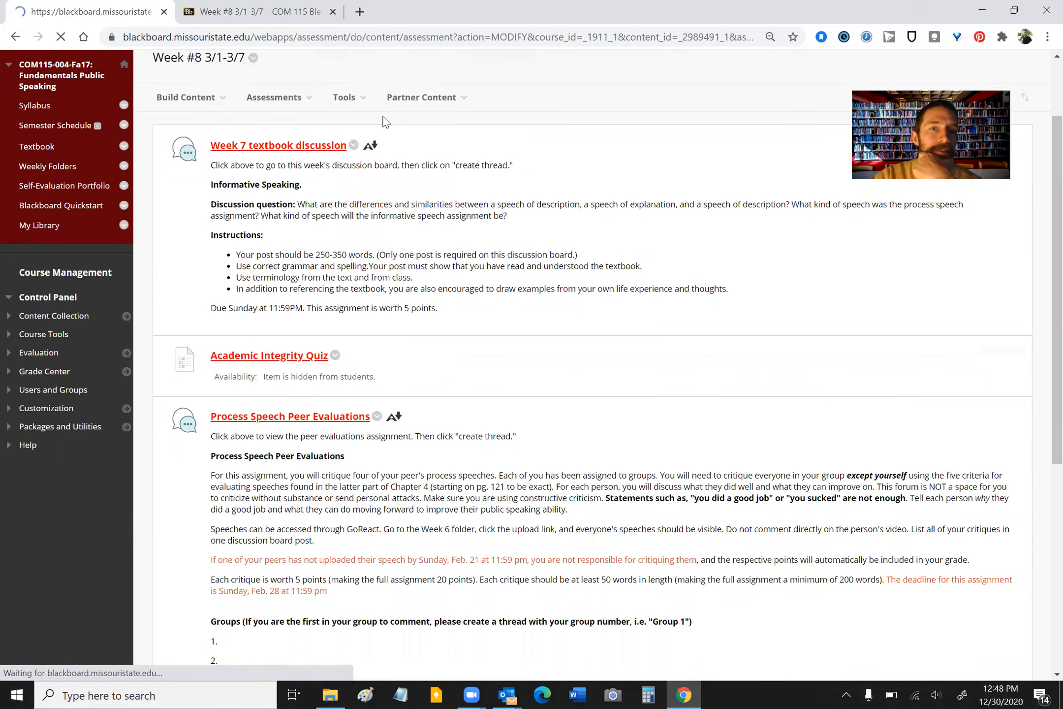
scroll(297, 612, "down", 6)
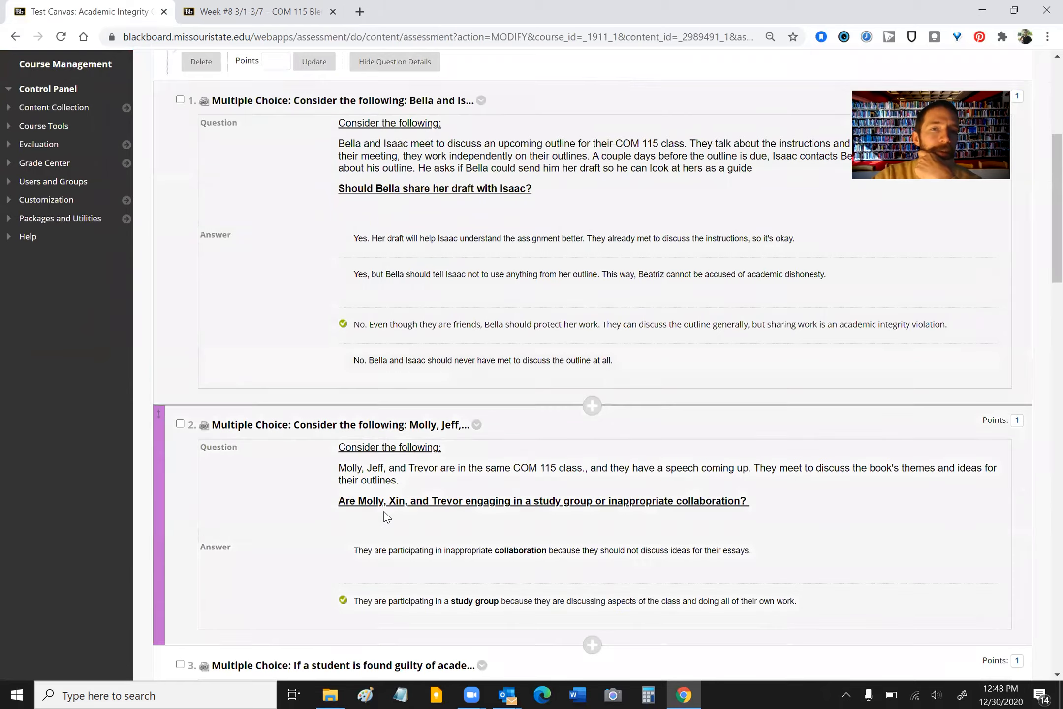
scroll(386, 515, "down", 20)
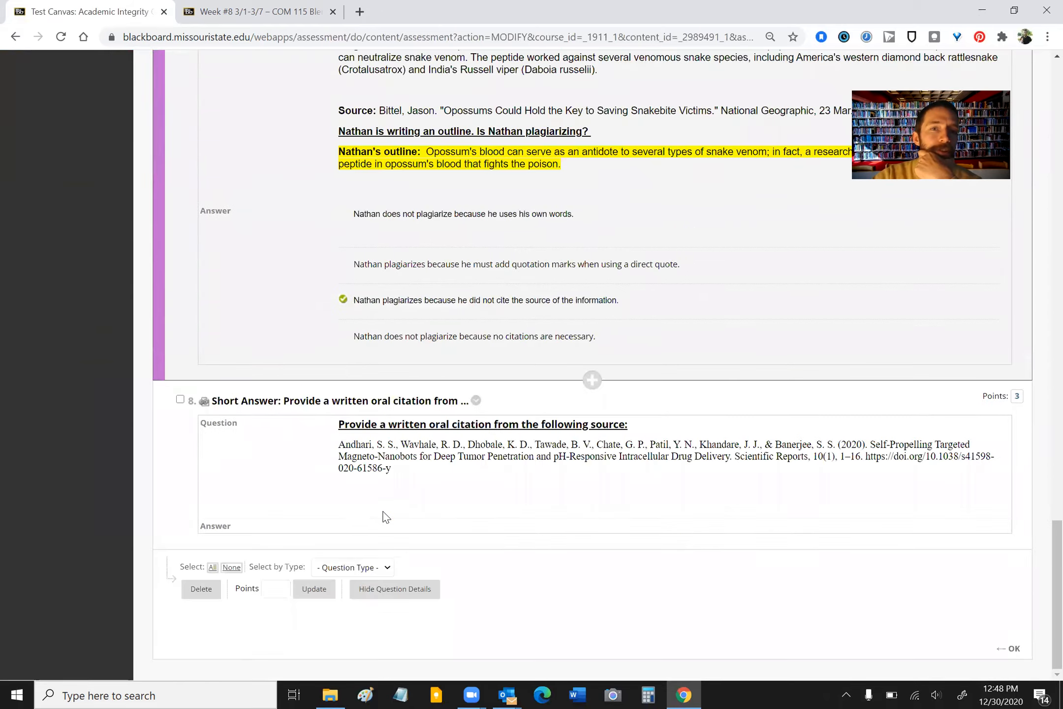
scroll(386, 517, "up", 20)
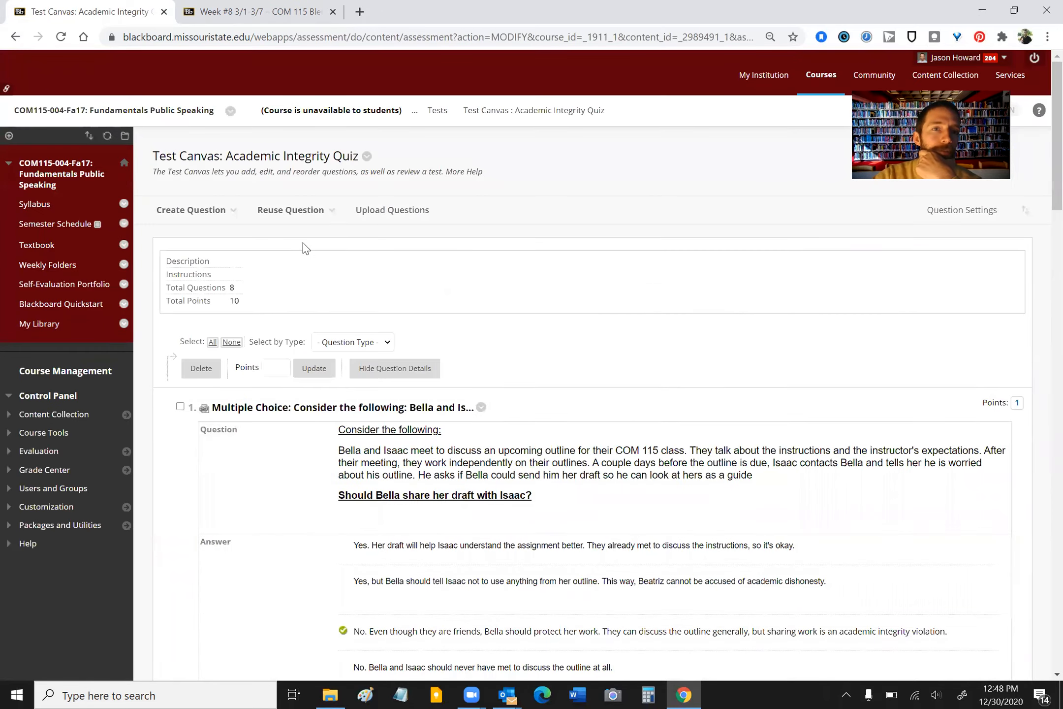
left_click(292, 212)
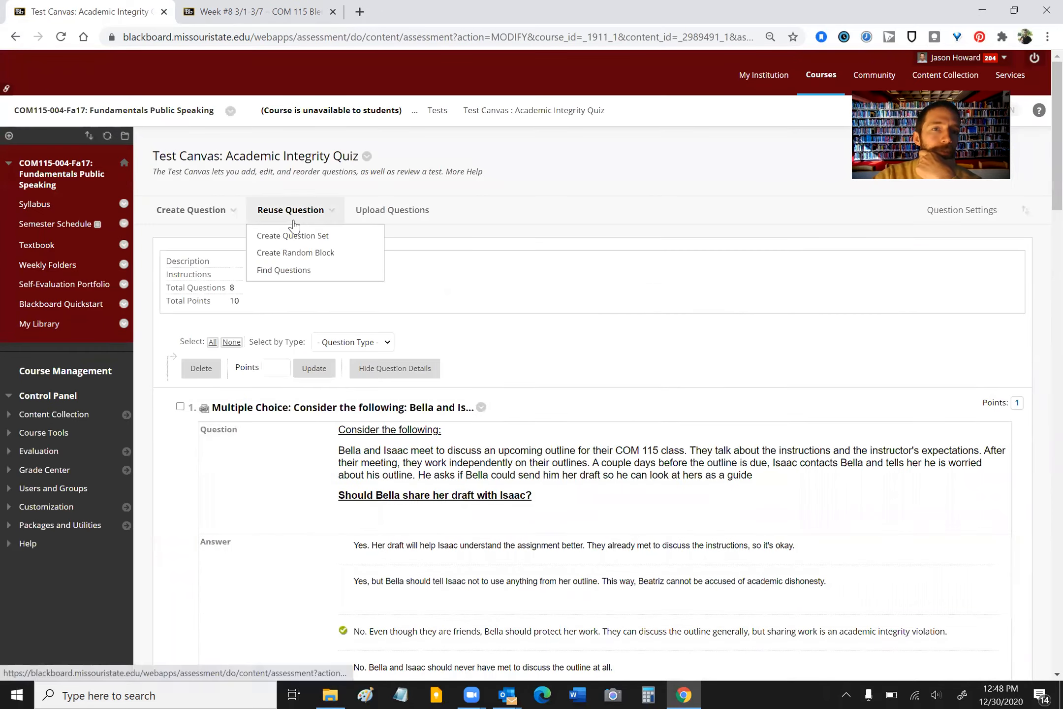
left_click(295, 271)
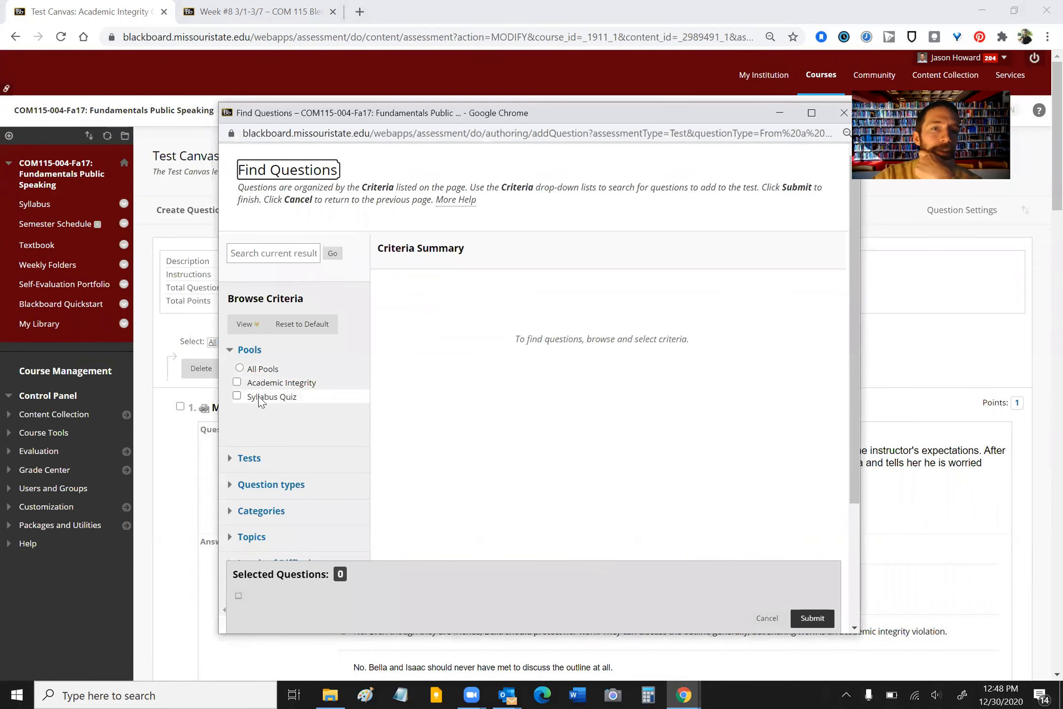
left_click(236, 381)
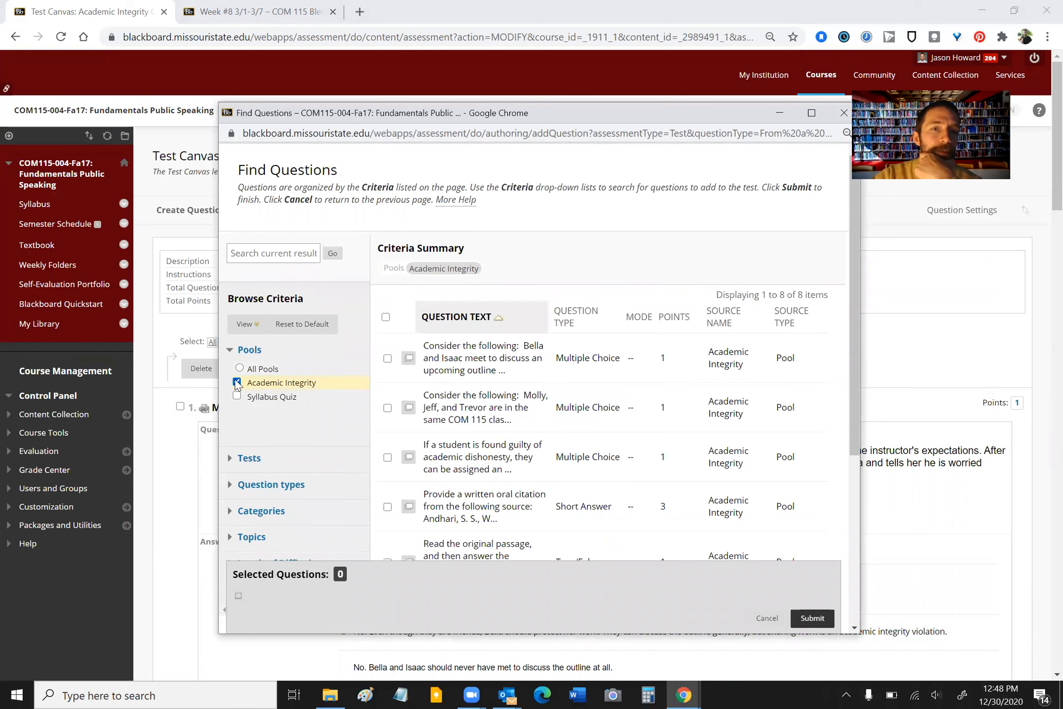
left_click(385, 318)
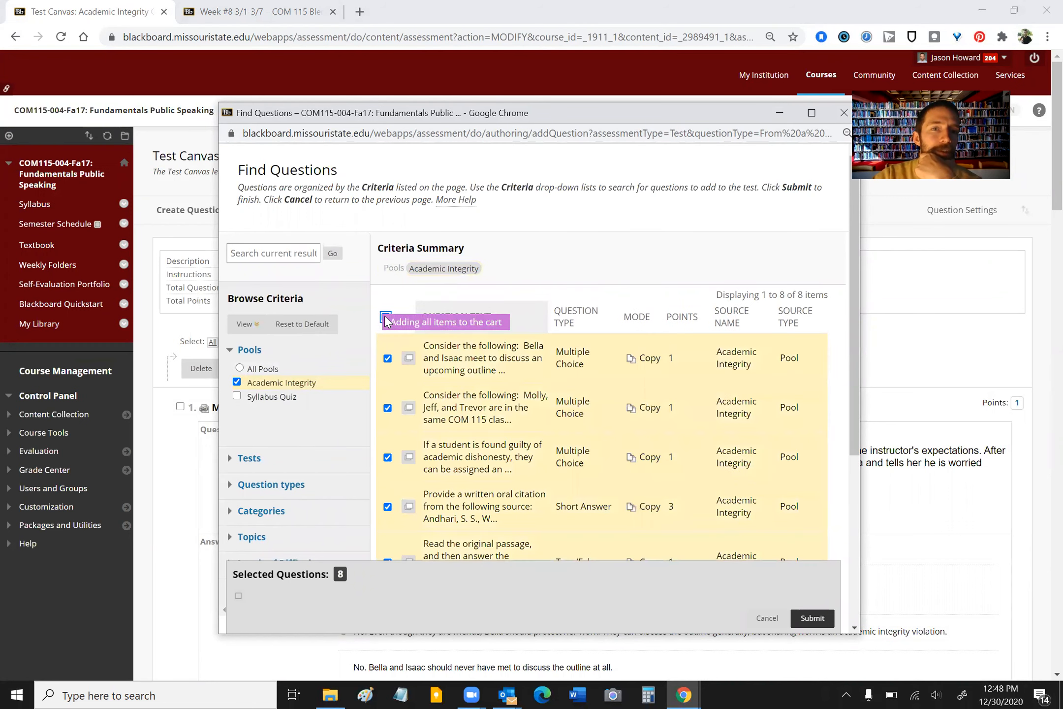
left_click(756, 620)
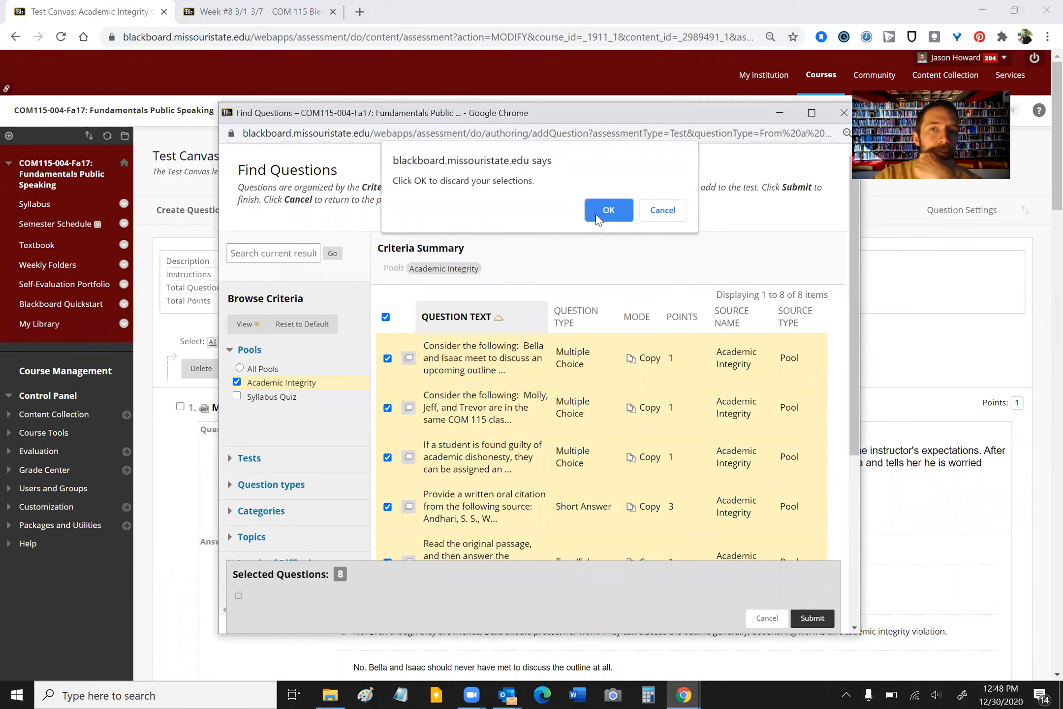
left_click(608, 210)
- Look through the Academic Integrity Quiz questions again and leave the test canvas for the Week #8 folder
scroll(823, 347, "down", 15)
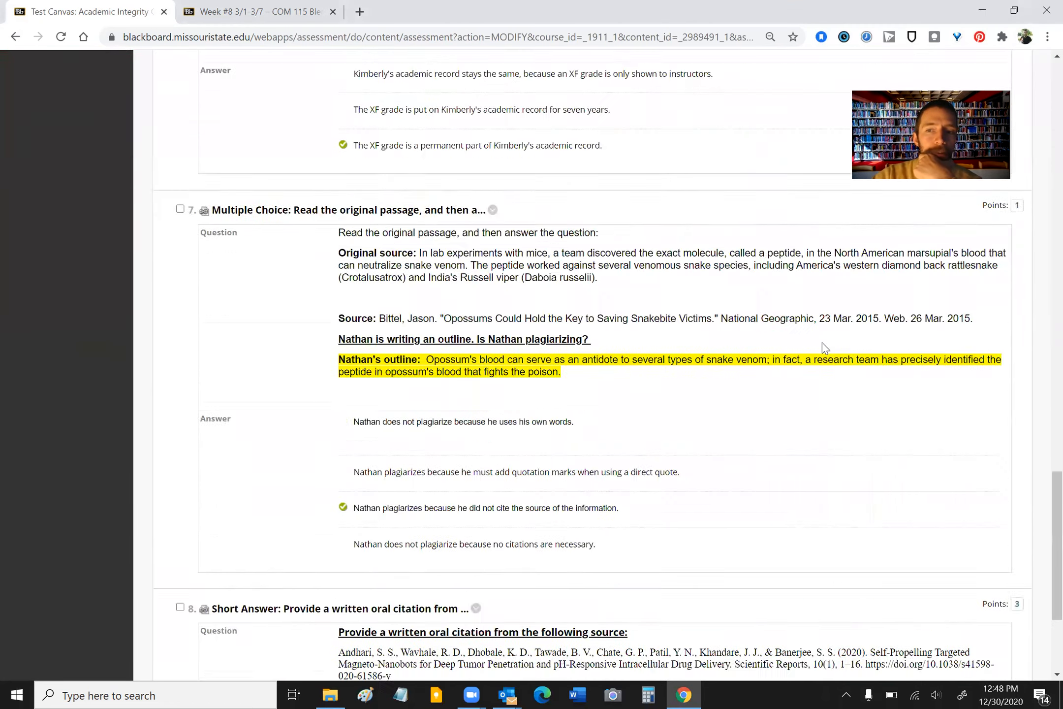
scroll(823, 342, "down", 4)
left_click(1009, 649)
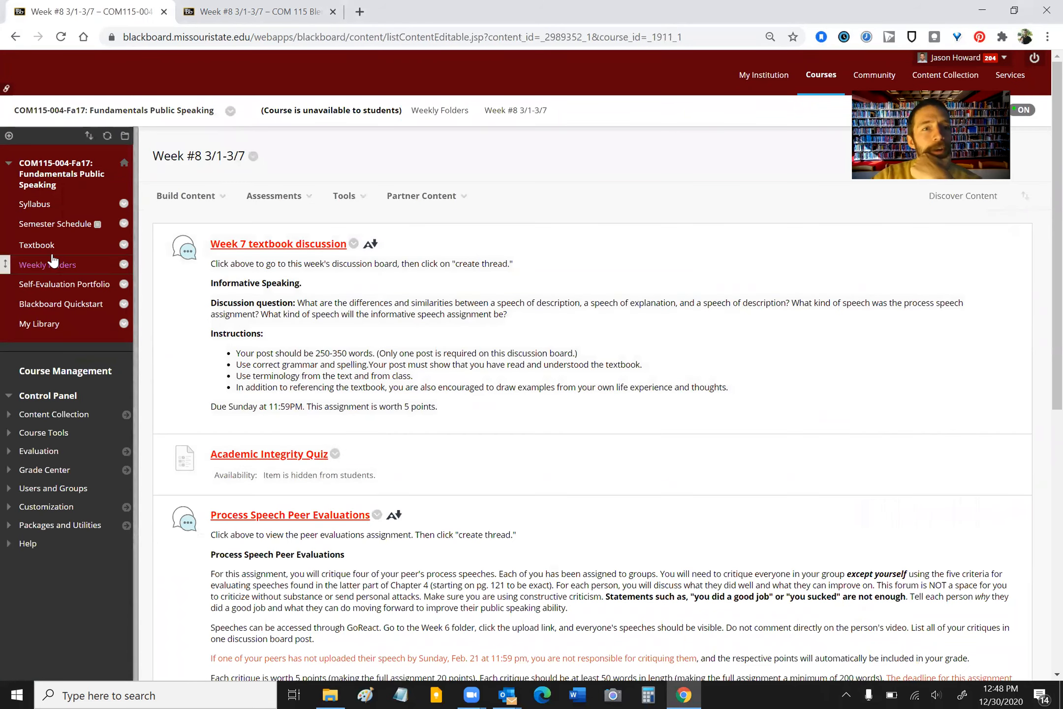
- Check the course's Weekly Folders, Syllabus, Semester Schedule and Textbook content areas
left_click(46, 268)
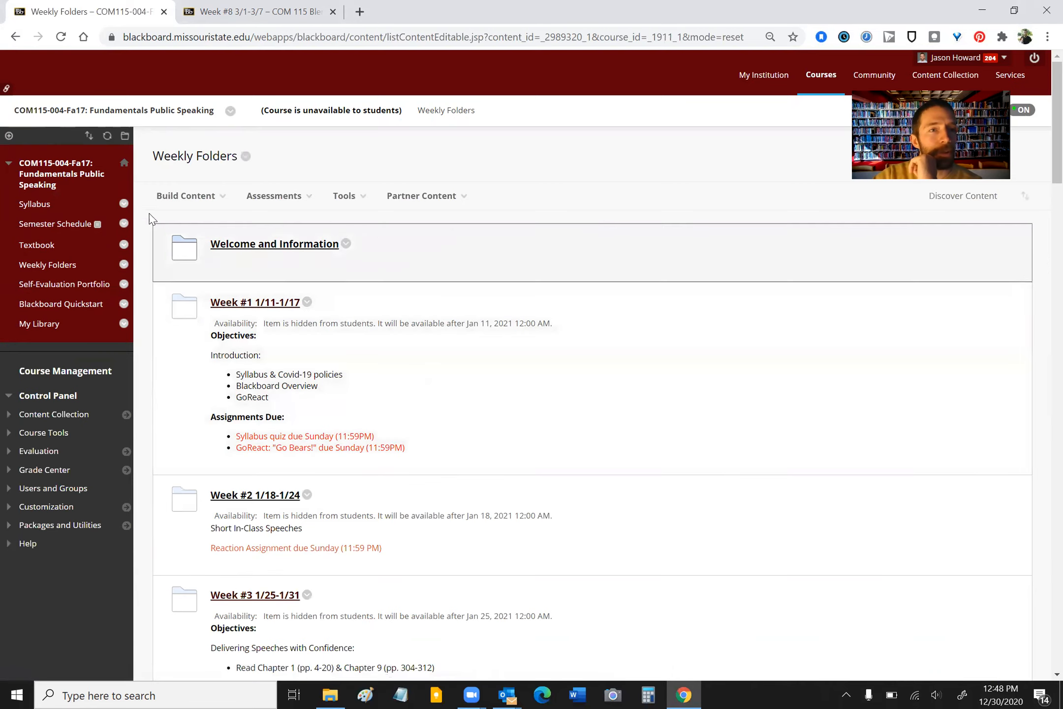
left_click(51, 205)
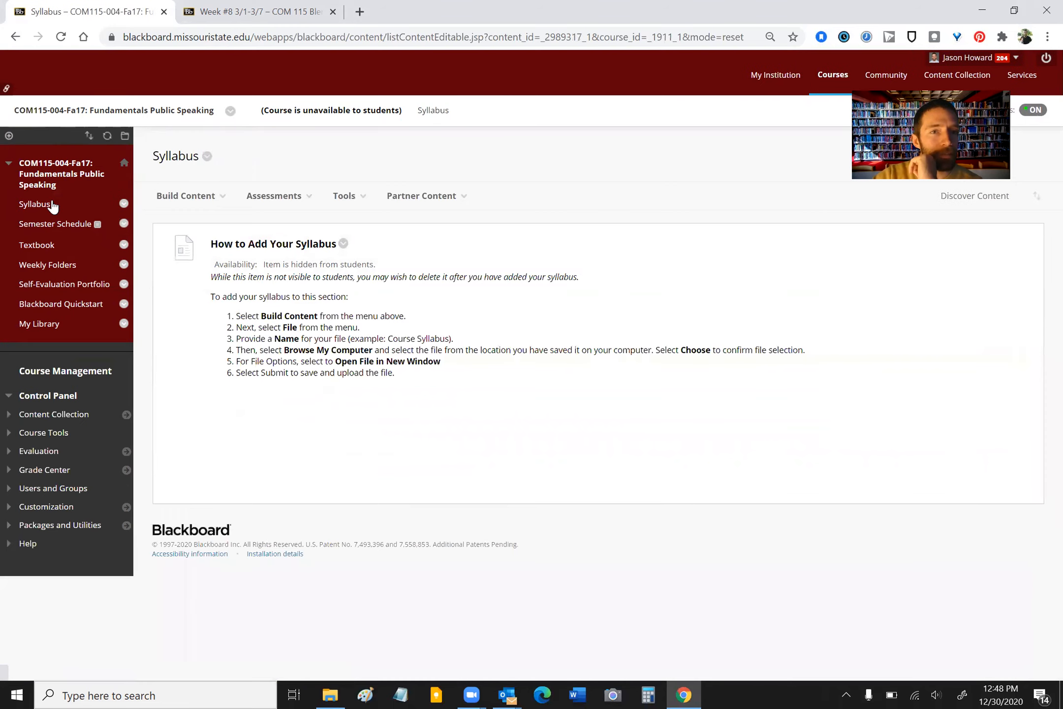
left_click(56, 230)
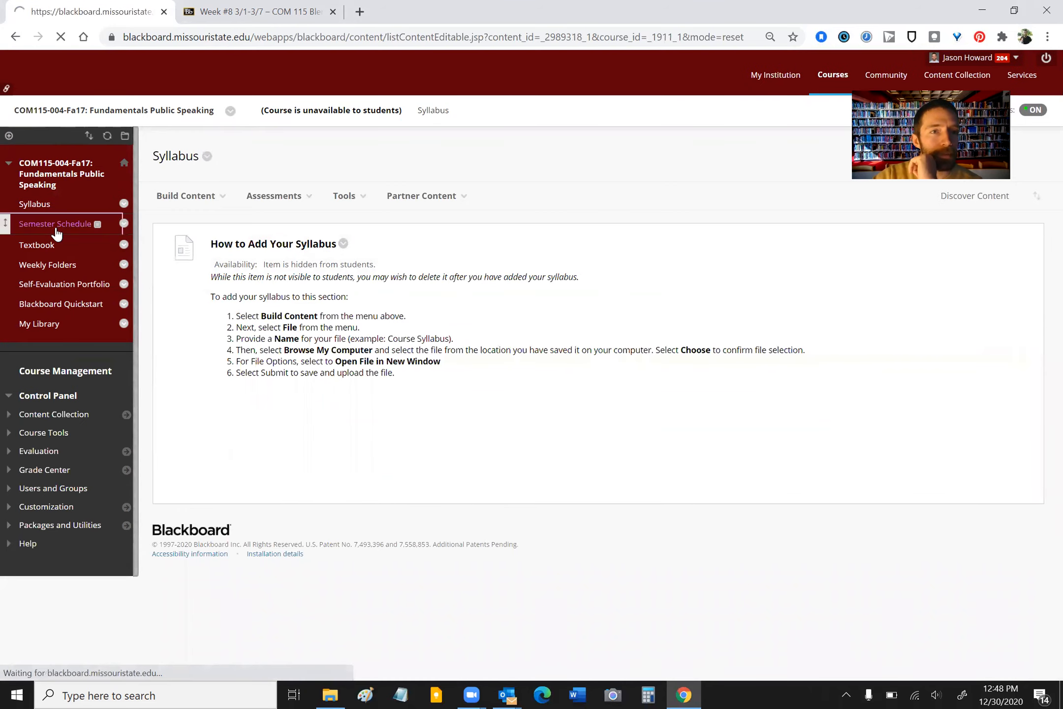
left_click(51, 248)
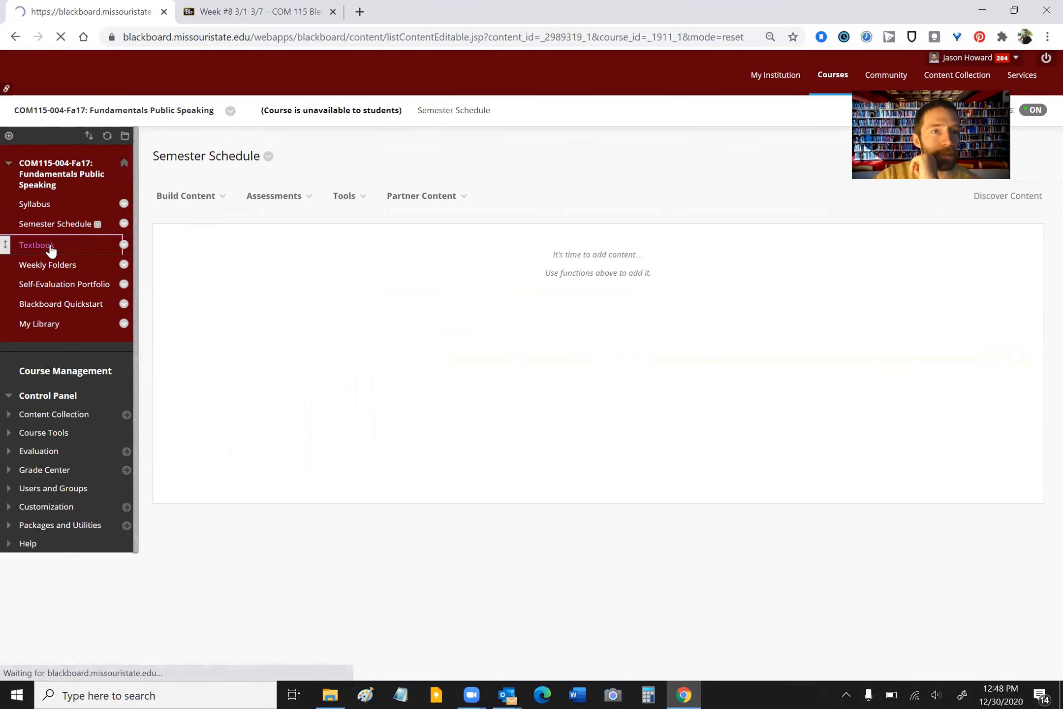
- Open the Week #1 1/11-1/17 folder from Weekly Folders and show the assessment types it can hold
left_click(46, 266)
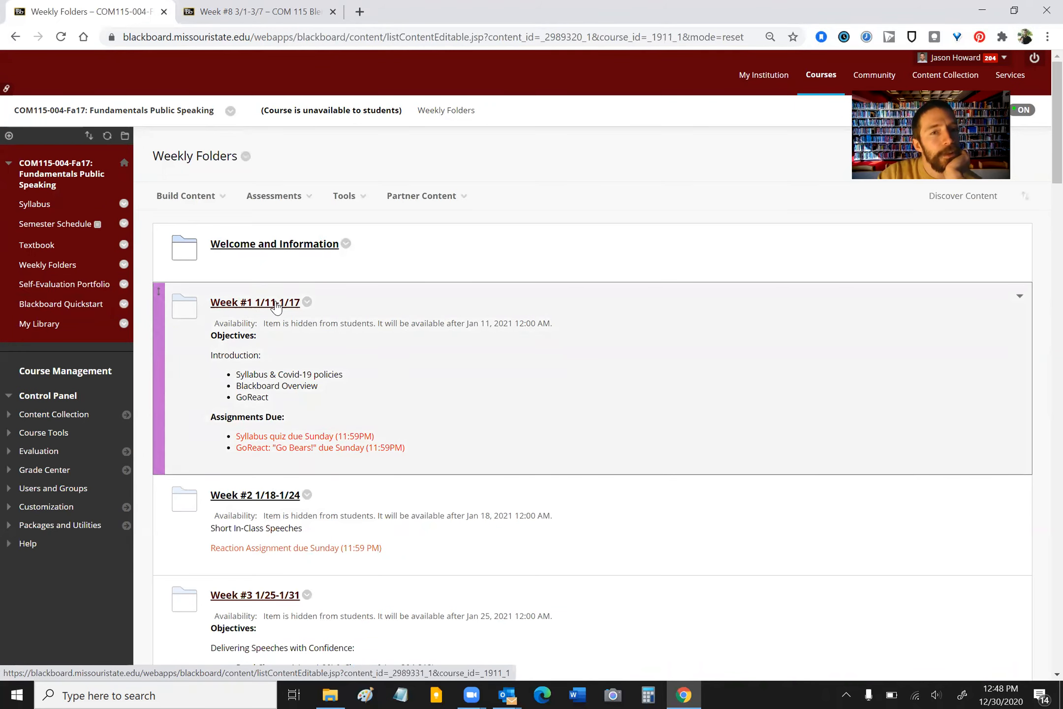
left_click(276, 302)
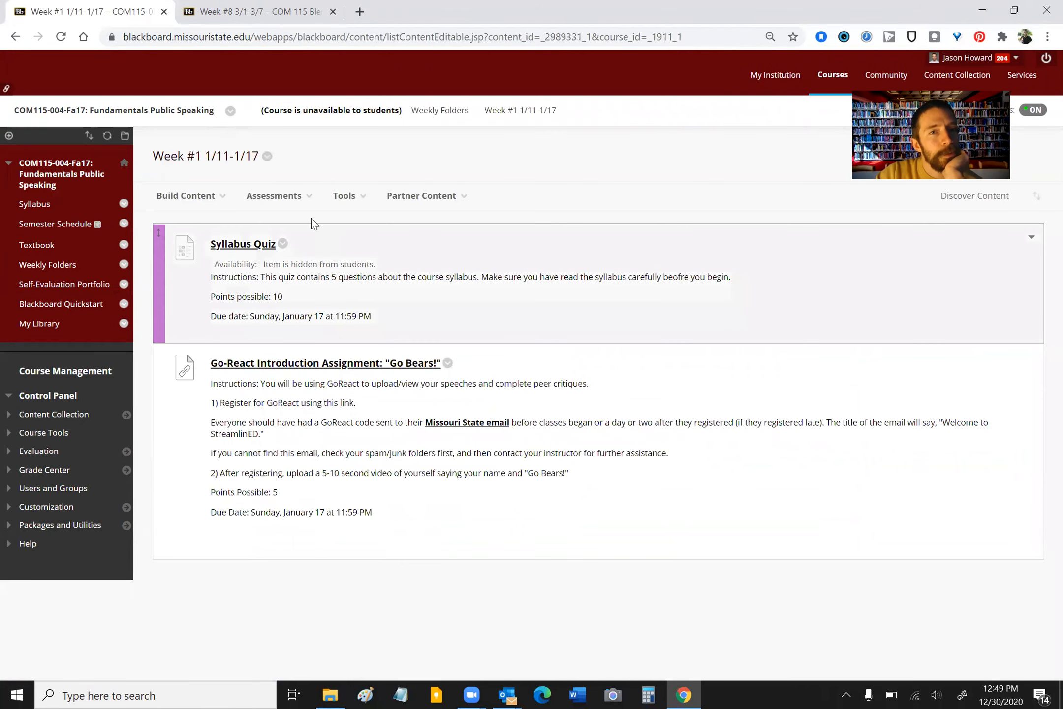
left_click(274, 196)
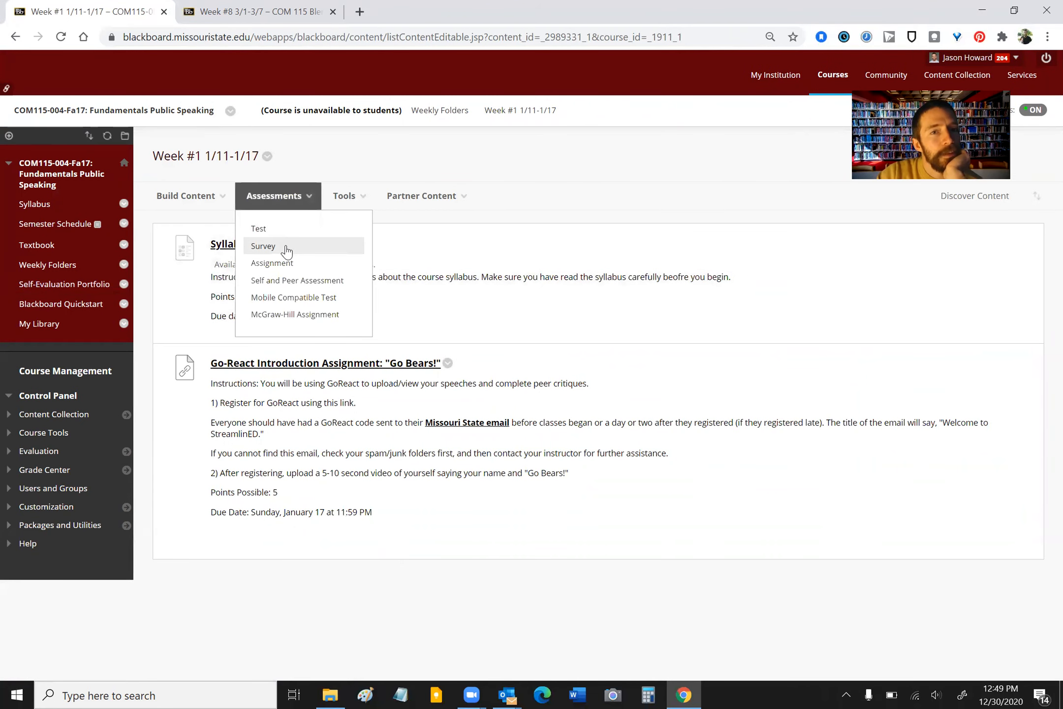